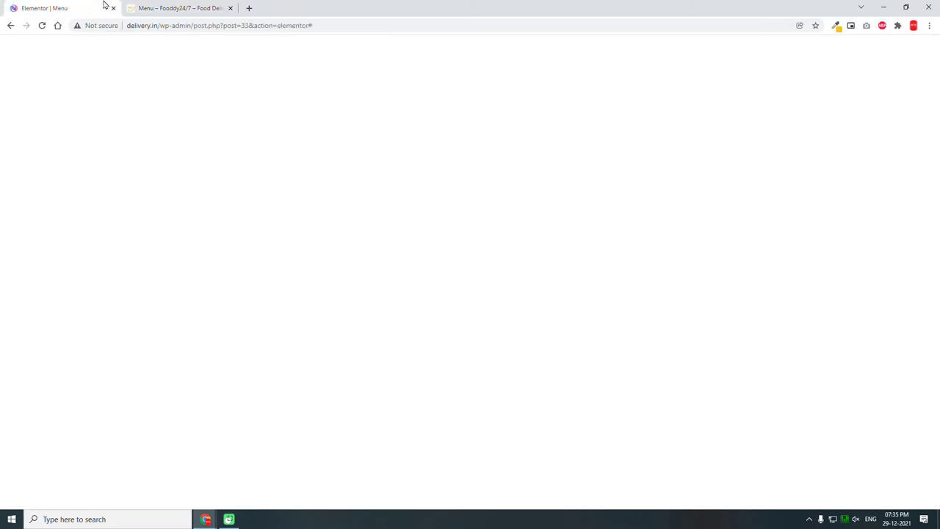
- Compare the Menu page's product gallery with the Fooddy reference menu, examining its "What's Popular" heading, subtitle and category filters
scroll(450, 239, "up", 3)
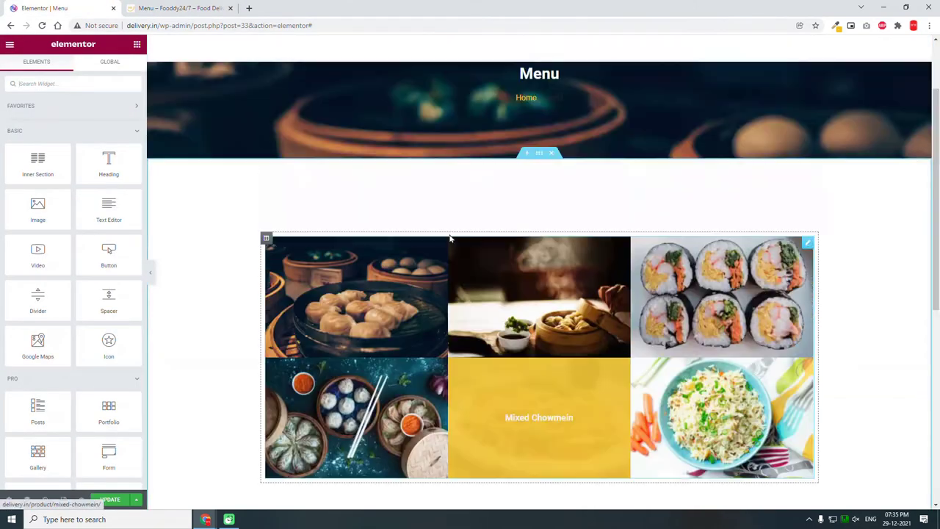
scroll(451, 239, "down", 2)
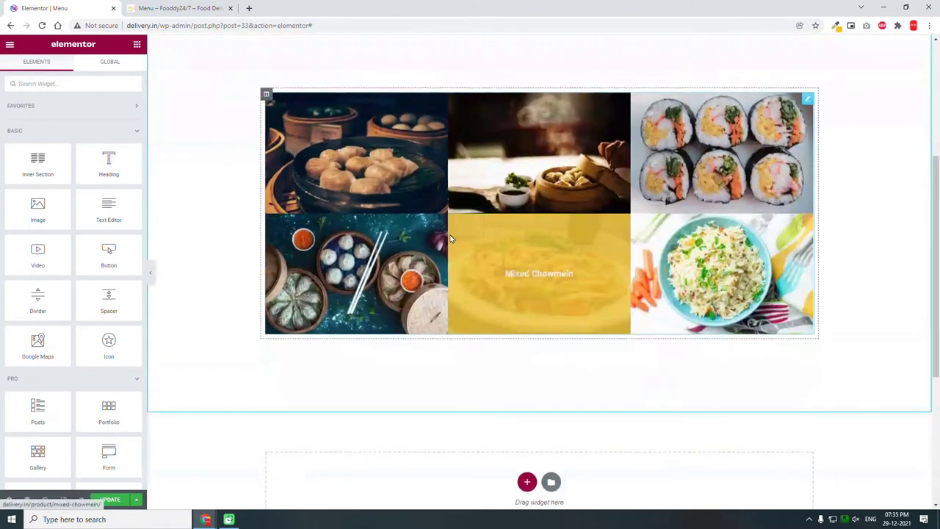
scroll(451, 239, "up", 2)
left_click(195, 7)
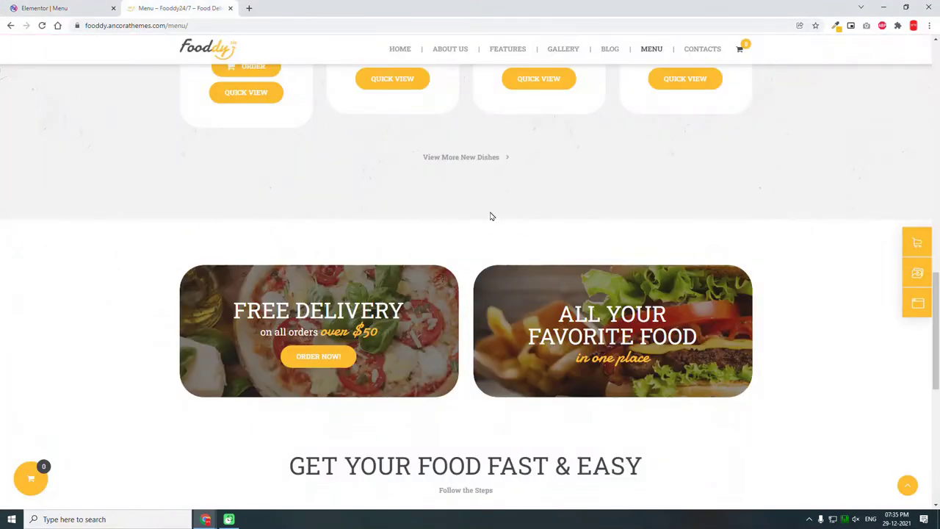
scroll(493, 218, "up", 5)
scroll(493, 218, "up", 3)
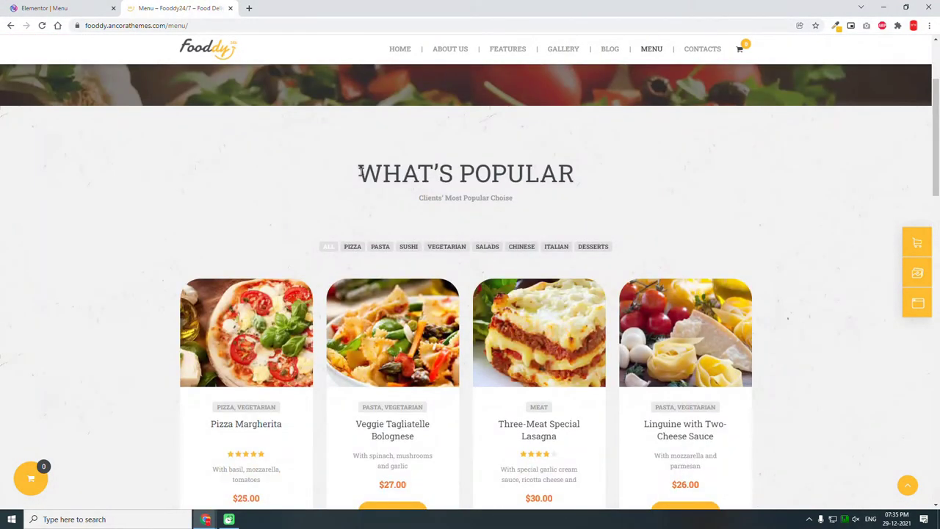
left_click_drag(360, 170, 551, 201)
left_click(505, 197)
left_click(62, 6)
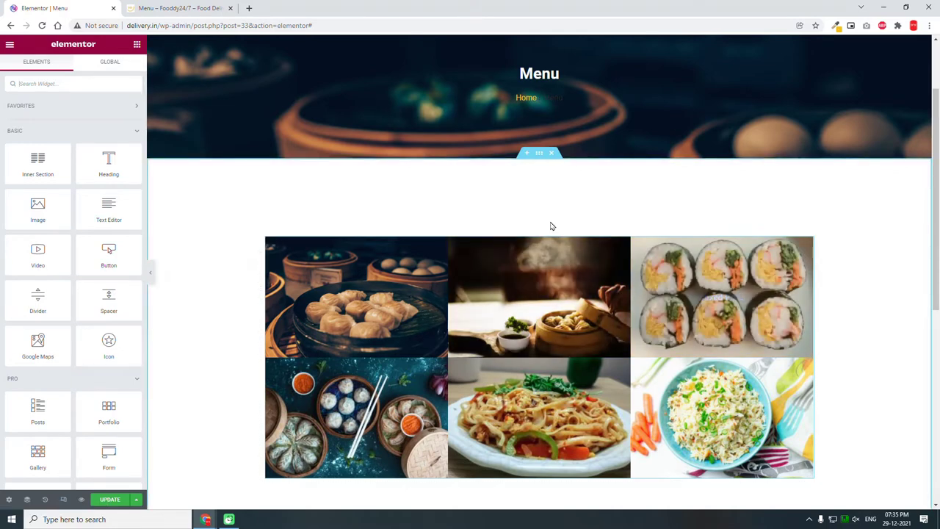
left_click(184, 6)
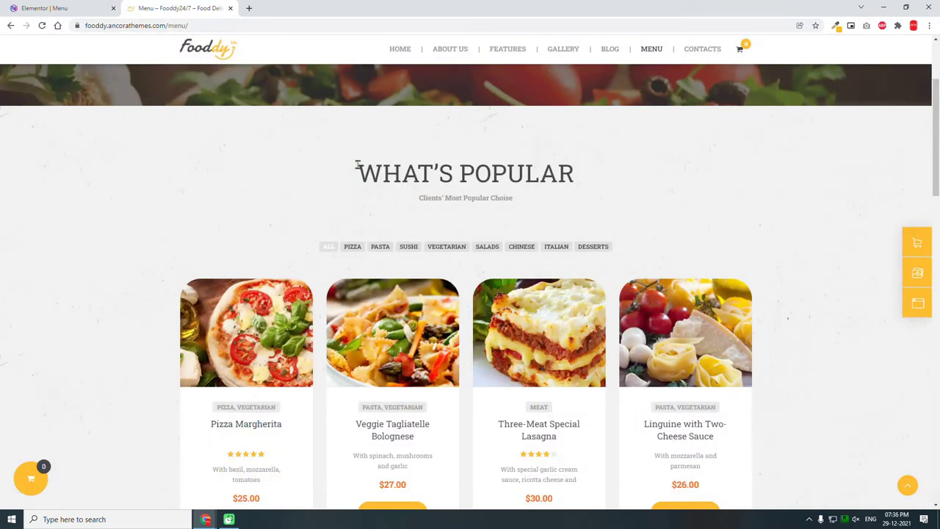
left_click_drag(357, 164, 537, 207)
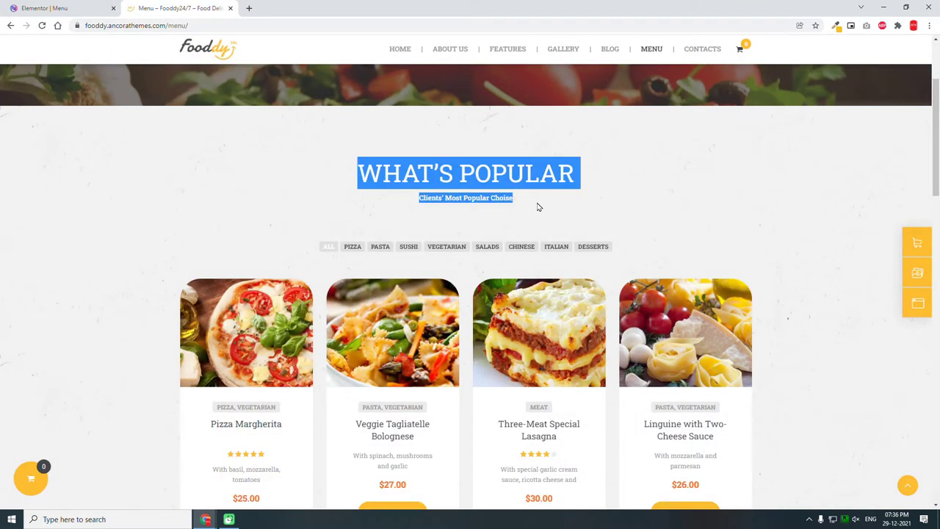
left_click(540, 171)
left_click_drag(531, 200, 358, 171)
left_click(35, 6)
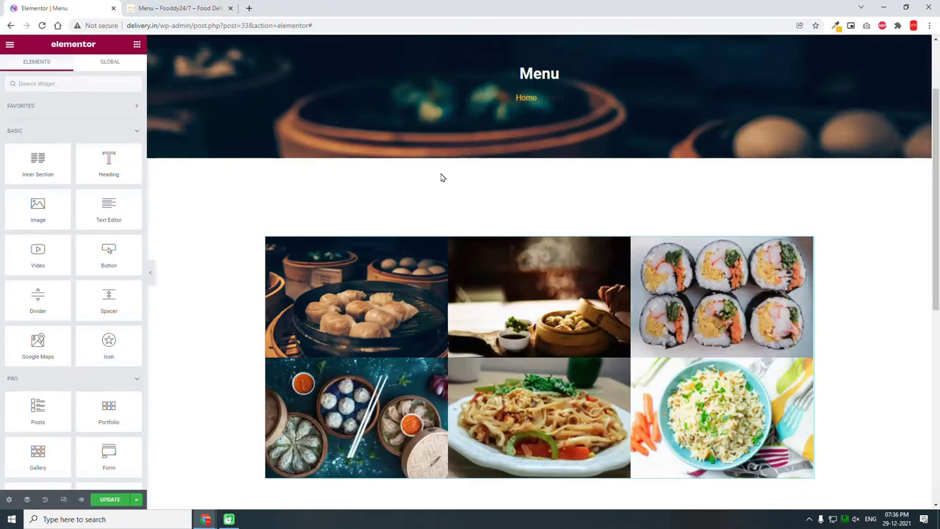
key("F9")
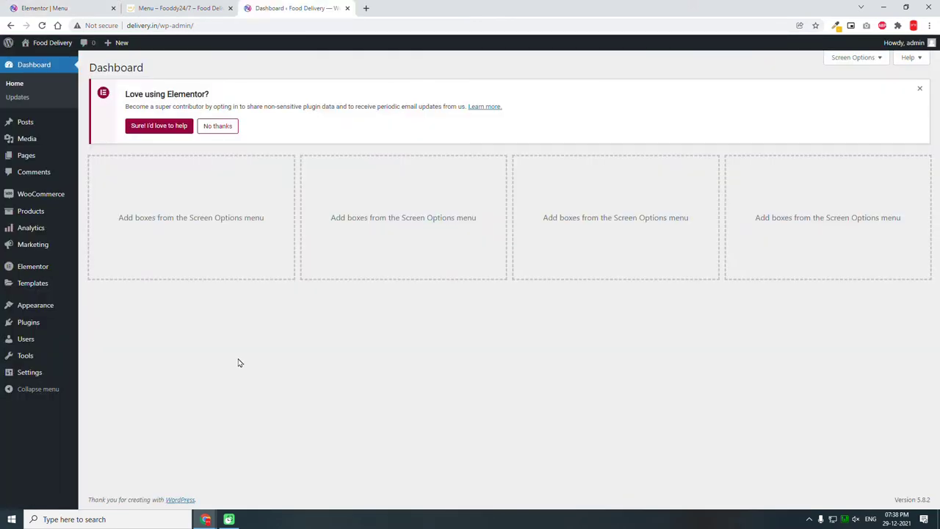
- Quick-edit the Steam Fried Momo product to add the Indian, Burger, Dinner and Pizza categories, and save it
left_click(57, 218)
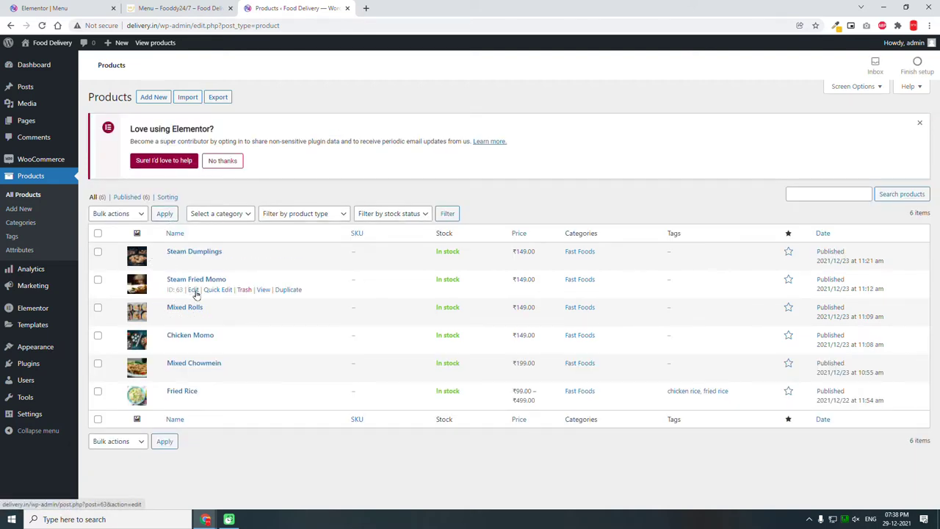
left_click(211, 291)
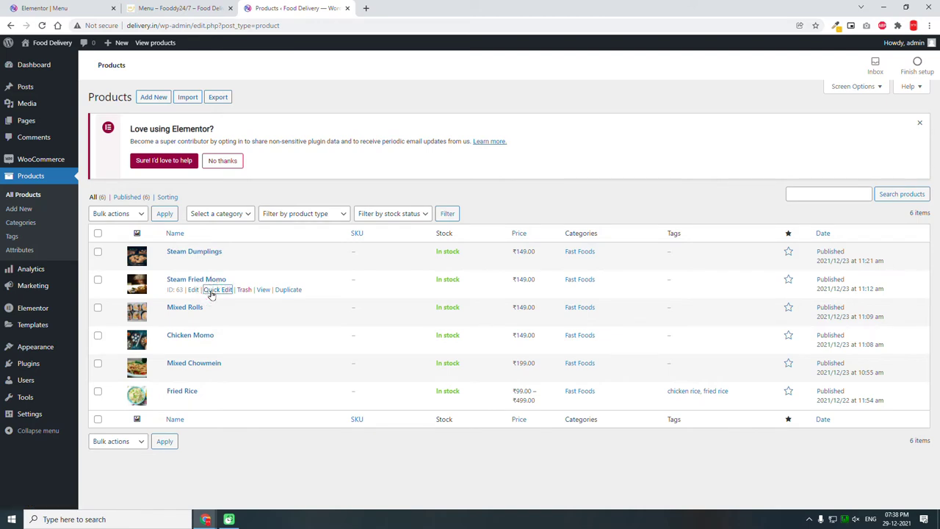
scroll(334, 331, "down", 1)
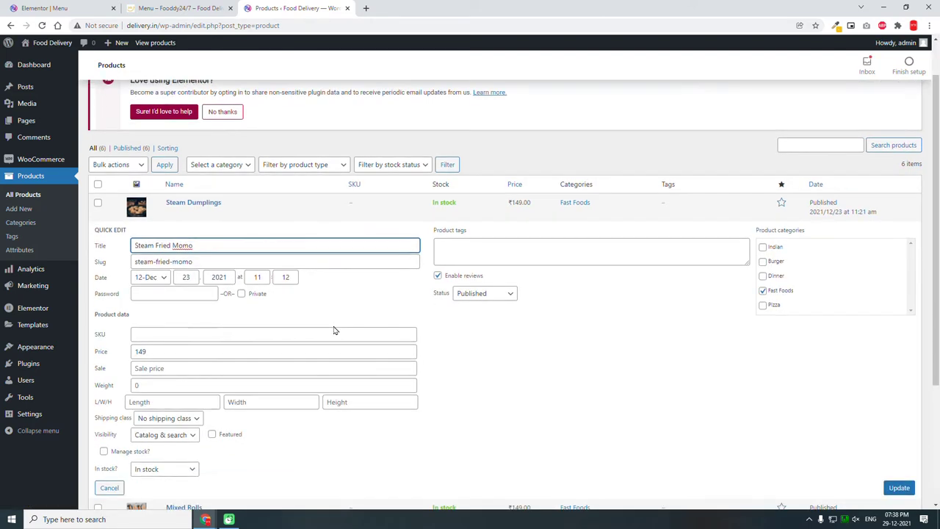
scroll(294, 331, "down", 1)
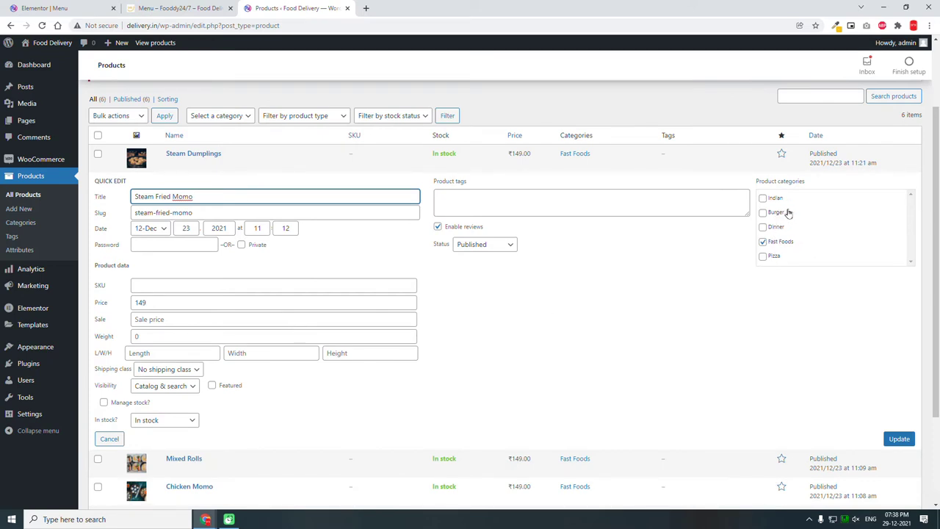
left_click(763, 198)
left_click(763, 213)
left_click(763, 227)
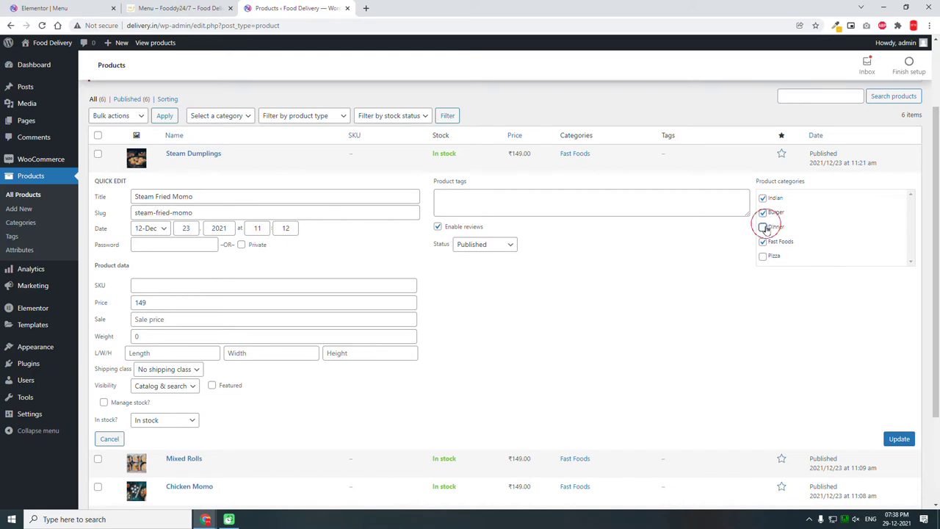
left_click(763, 256)
left_click(898, 441)
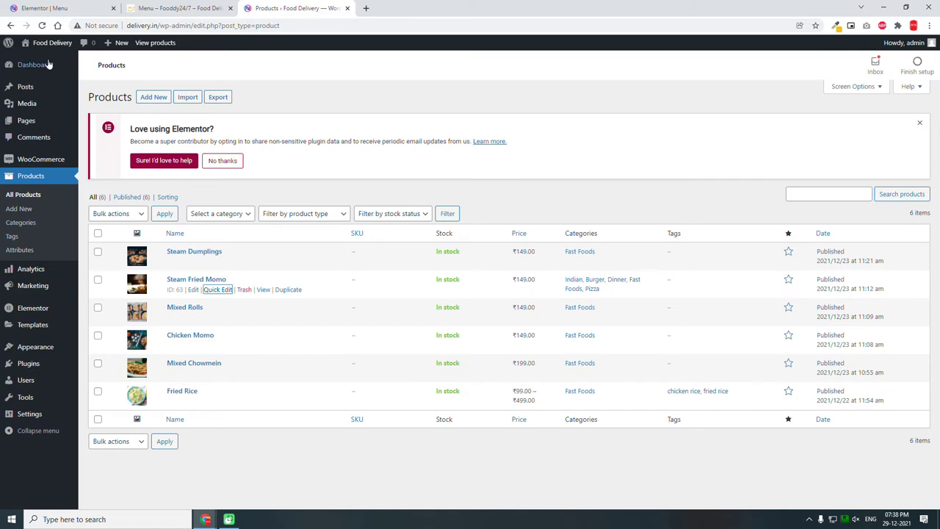
- Open the Home page from the site's page list for editing with Elementor
left_click(26, 120)
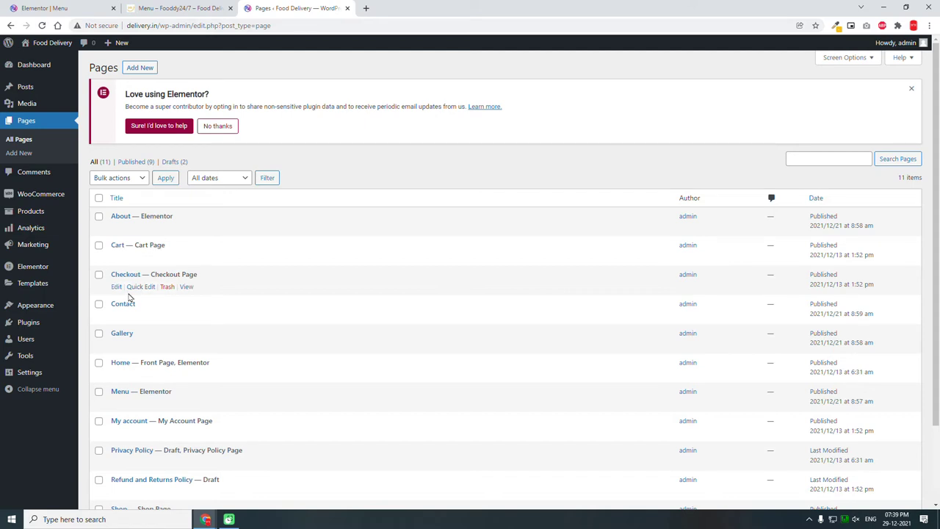
left_click(237, 377)
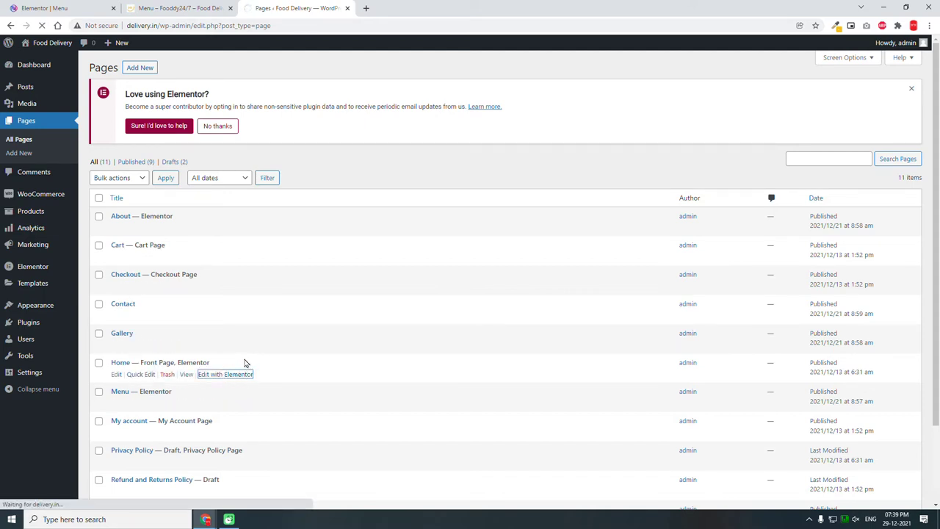
key("F9")
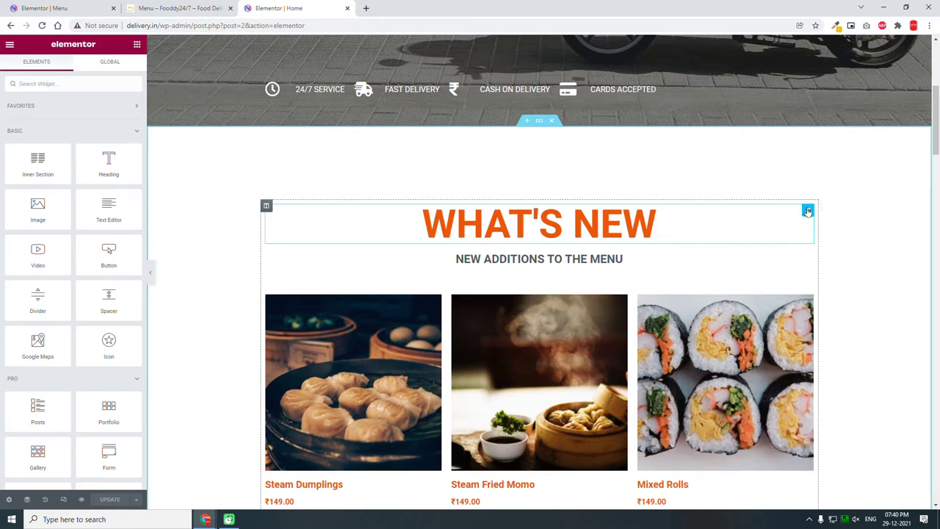
- Copy the Home page's "WHAT'S NEW" heading into the Menu page's product section and place it above the product gallery
right_click(808, 212)
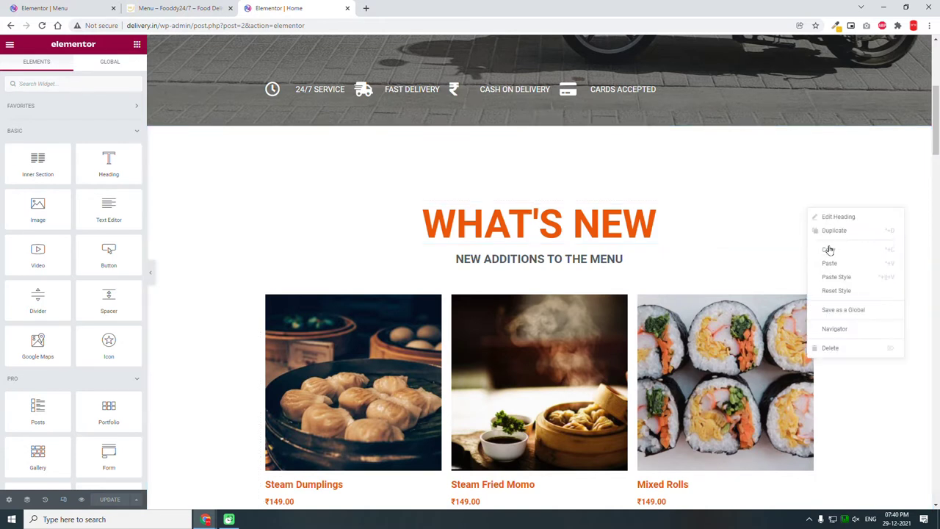
left_click(829, 247)
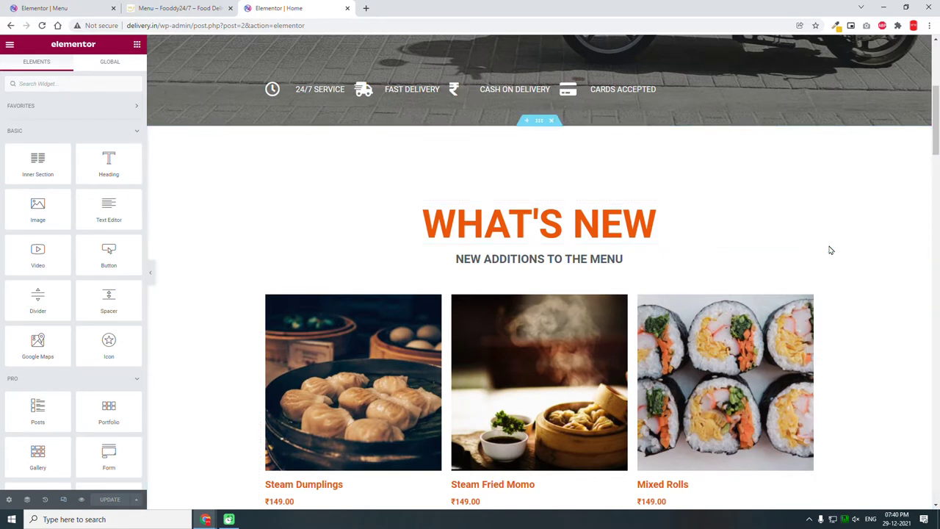
left_click(79, 6)
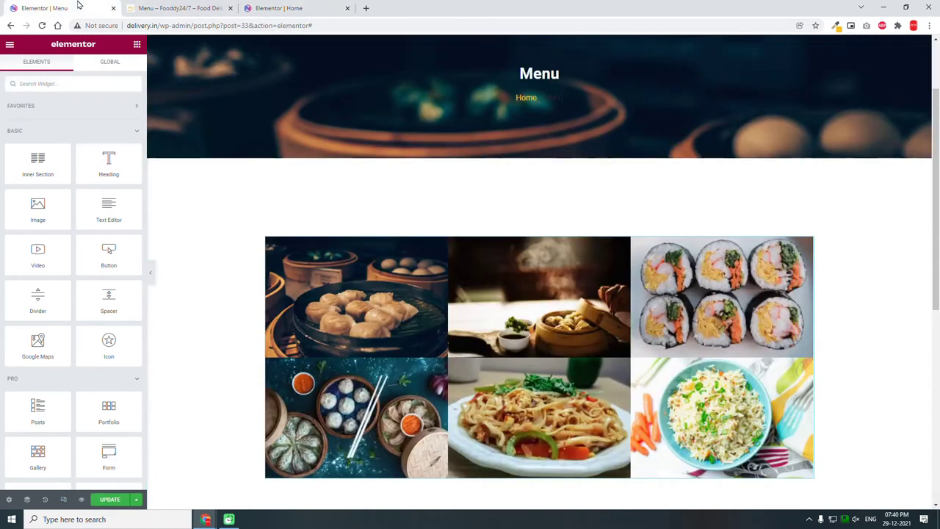
right_click(513, 202)
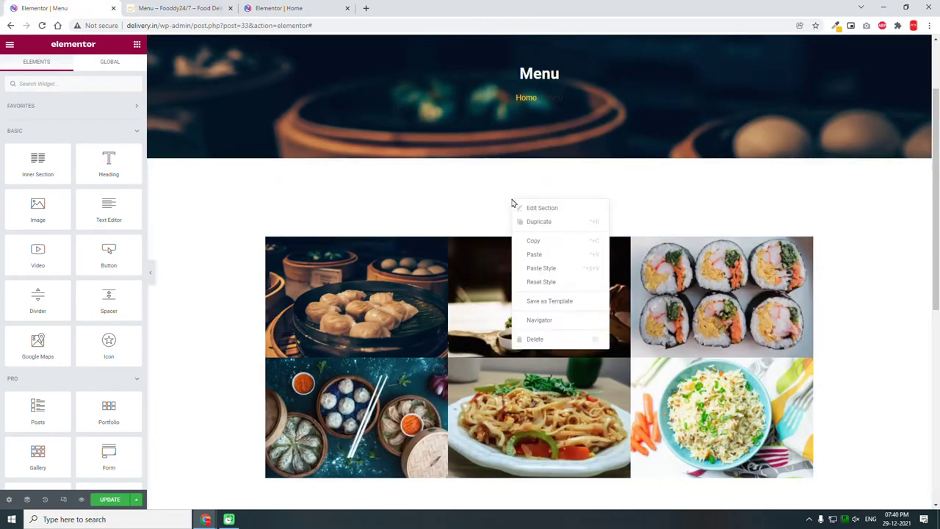
left_click(545, 258)
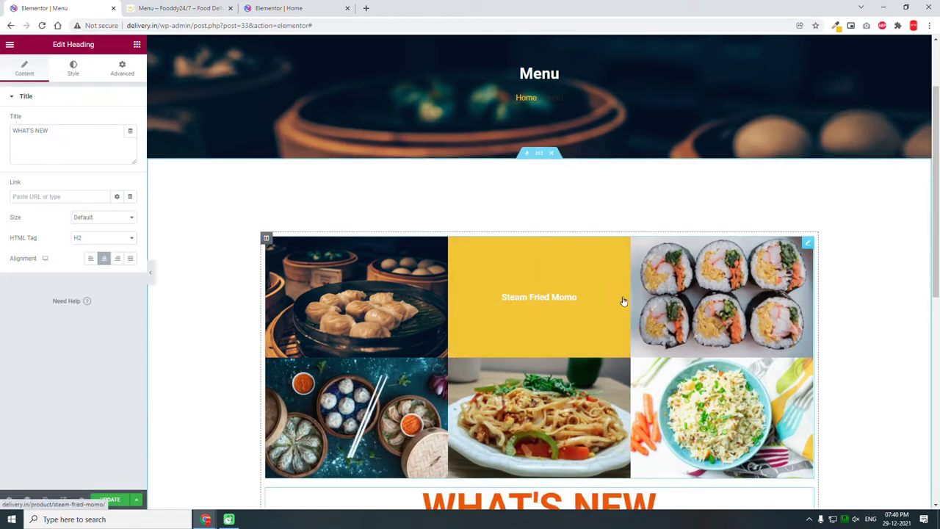
scroll(623, 301, "down", 2)
left_click_drag(772, 281, 584, 63)
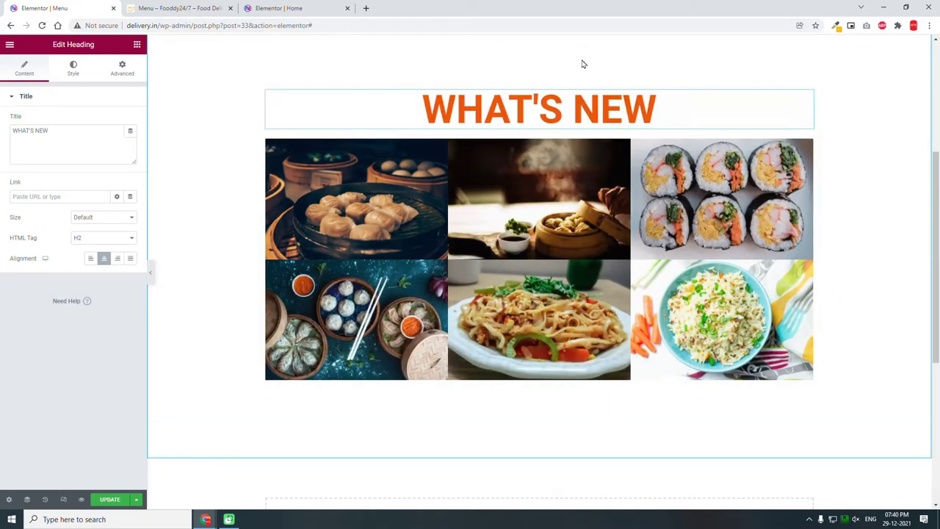
- Change the pasted heading's title to "WHAT'S POPULAR"
left_click(63, 131)
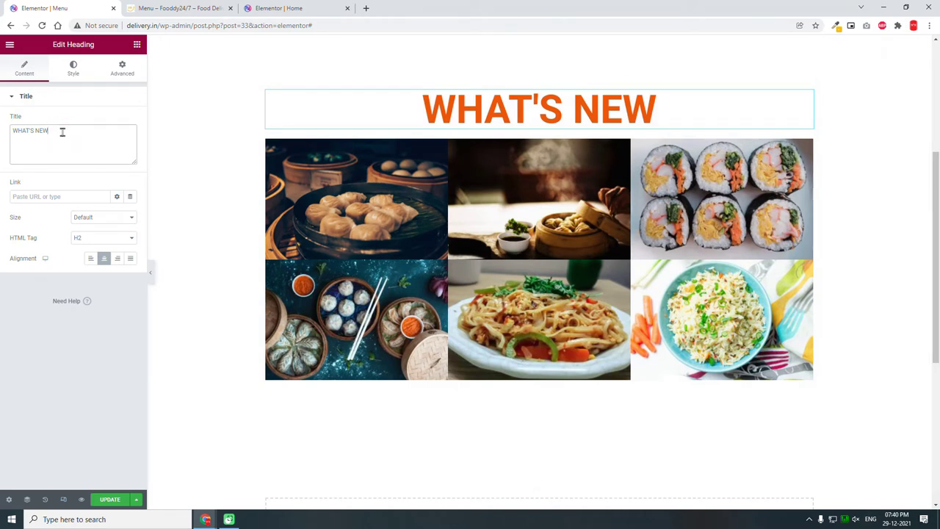
key("BackSpace")
key("BackSpace")
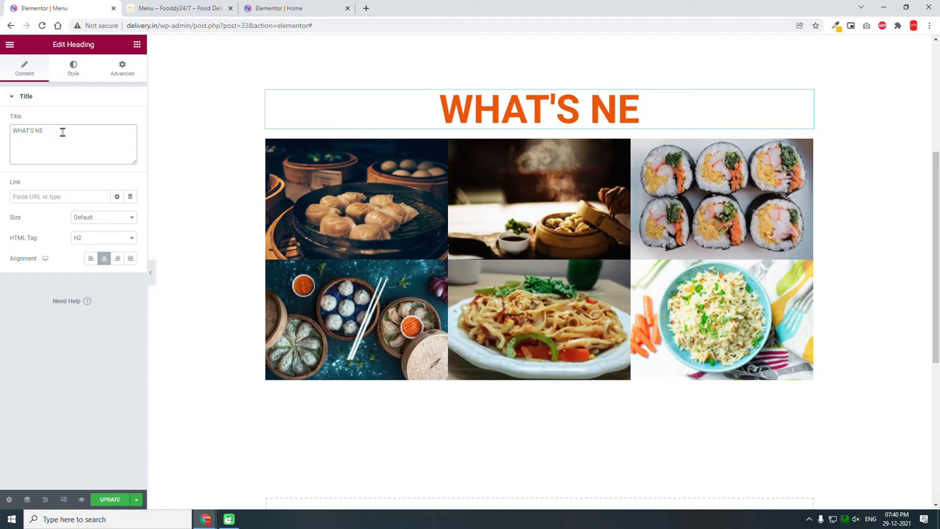
type("po")
key("BackSpace")
key("BackSpace")
type("POPULAR")
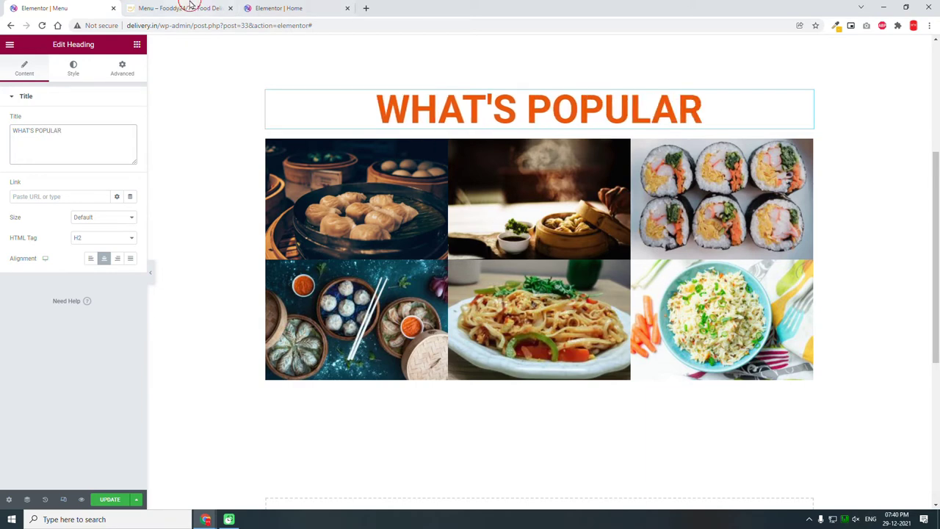
- Check the reference subtitle and copy the Home page's "NEW ADDITIONS TO THE MENU" subheading beneath the Menu page's "WHAT'S POPULAR" heading
left_click(190, 8)
left_click(506, 195)
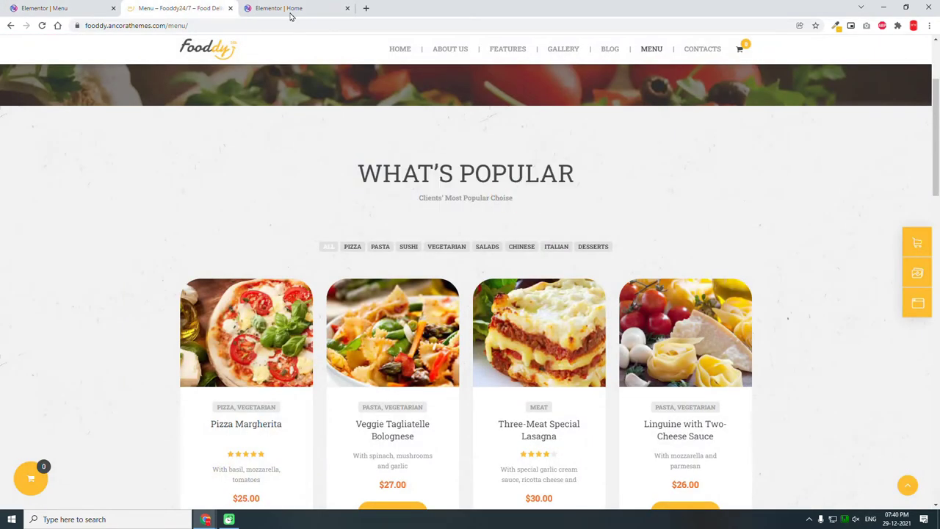
left_click(294, 8)
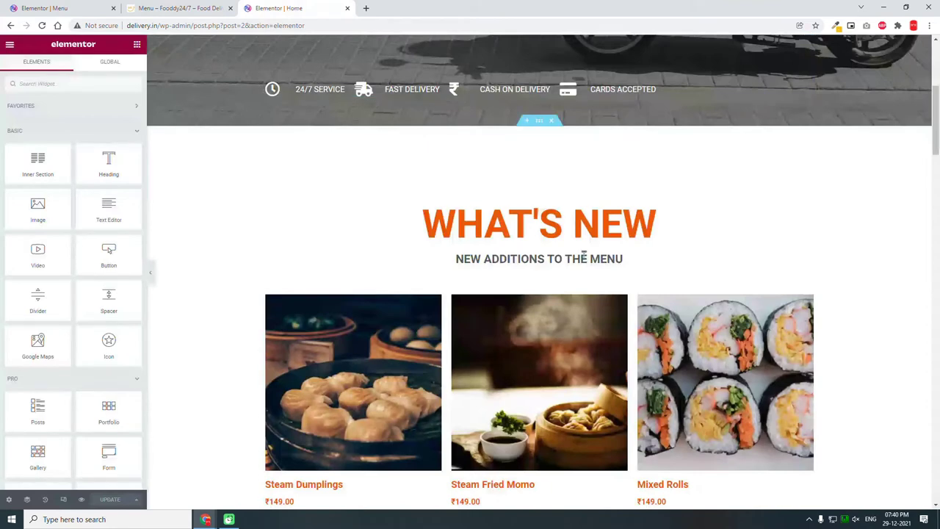
right_click(586, 257)
left_click(670, 298)
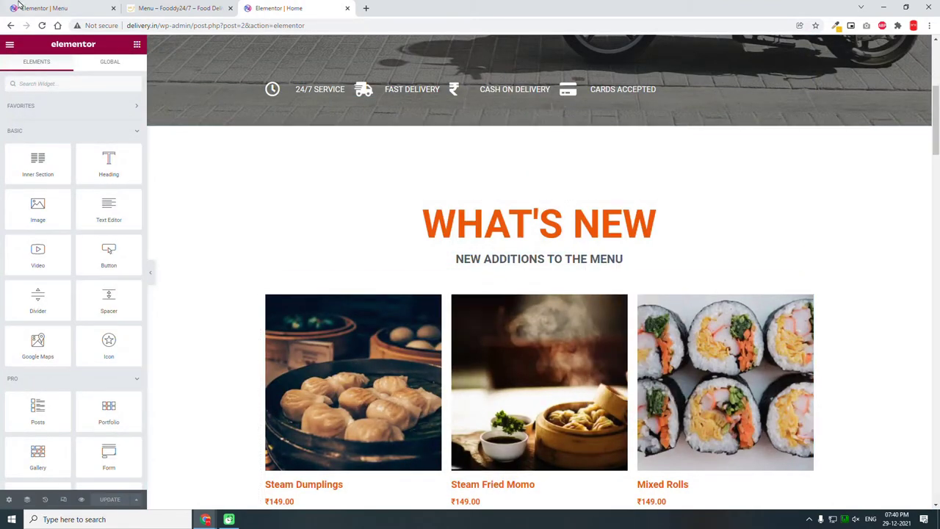
left_click(20, 6)
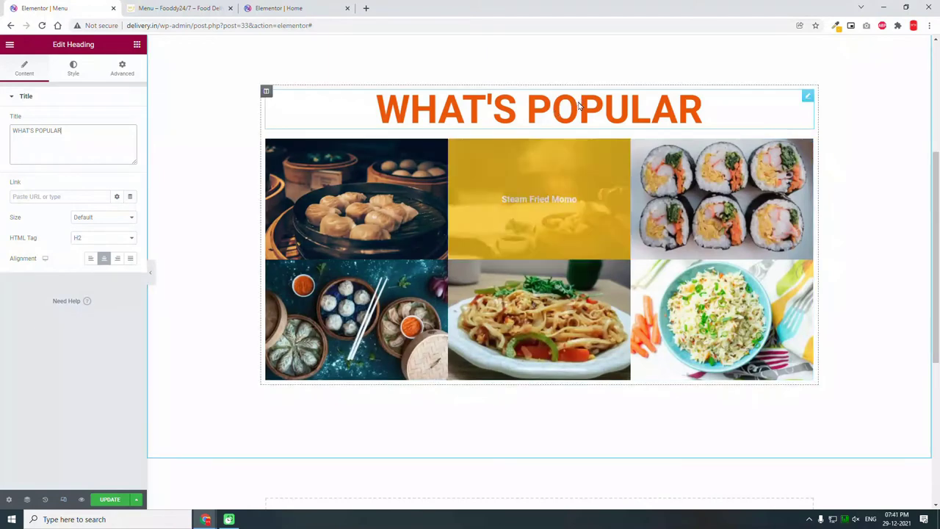
right_click(579, 106)
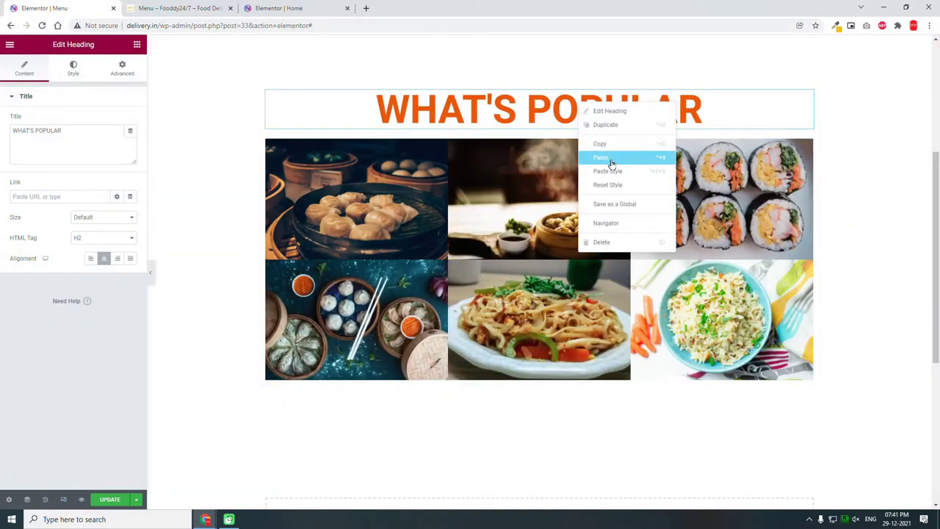
left_click(610, 160)
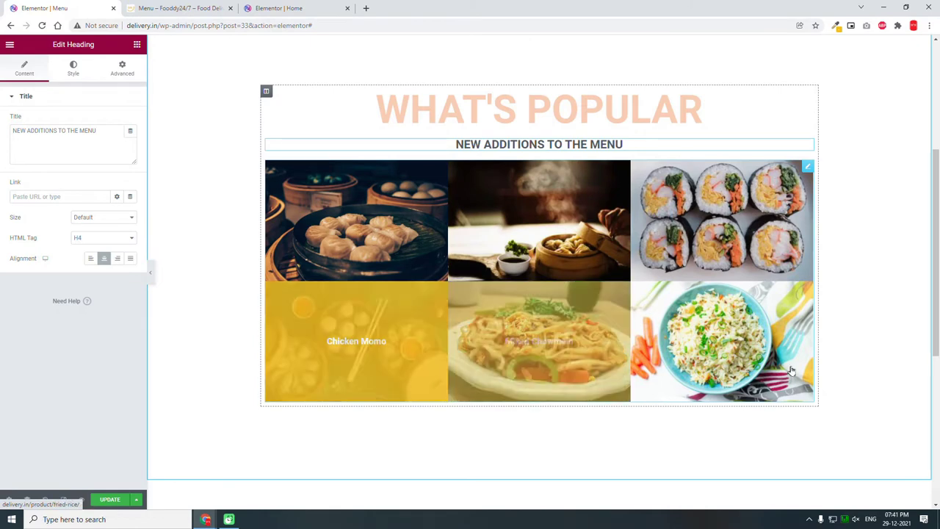
- Save the Menu page and reload its Elementor editor
left_click(111, 500)
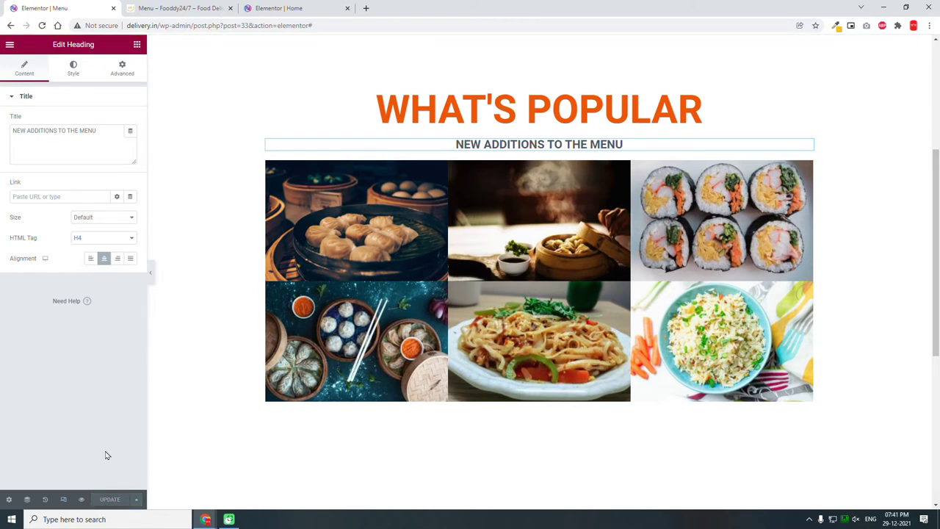
left_click(41, 25)
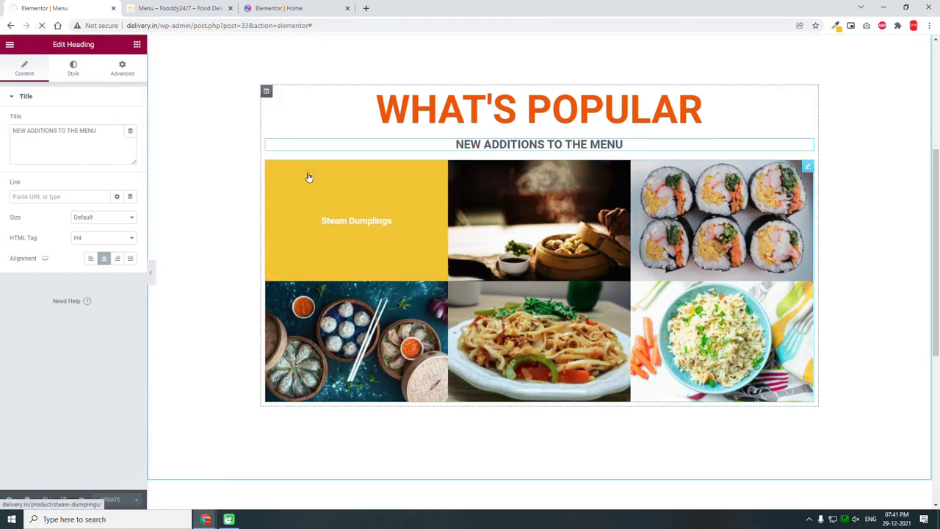
- Review the product gallery's filter bar and layout settings in its Portfolio widget
key("F9")
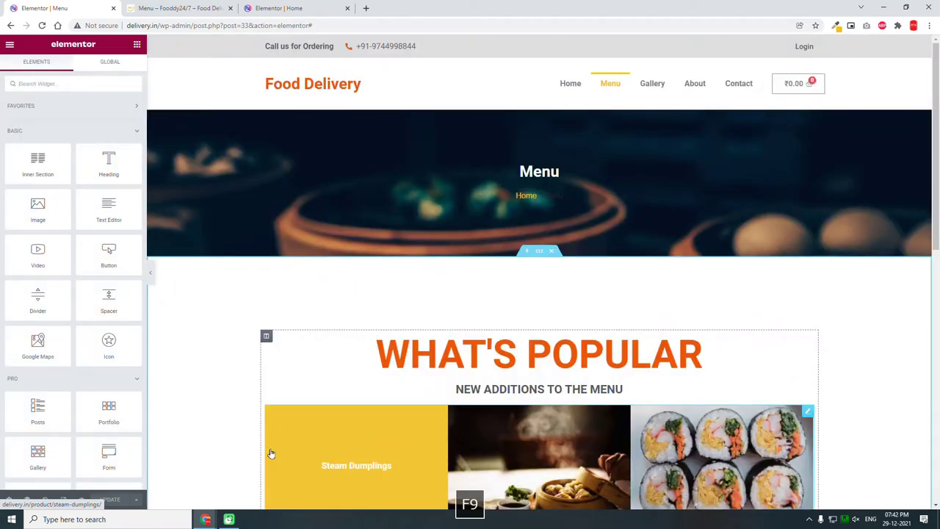
scroll(653, 252, "down", 2)
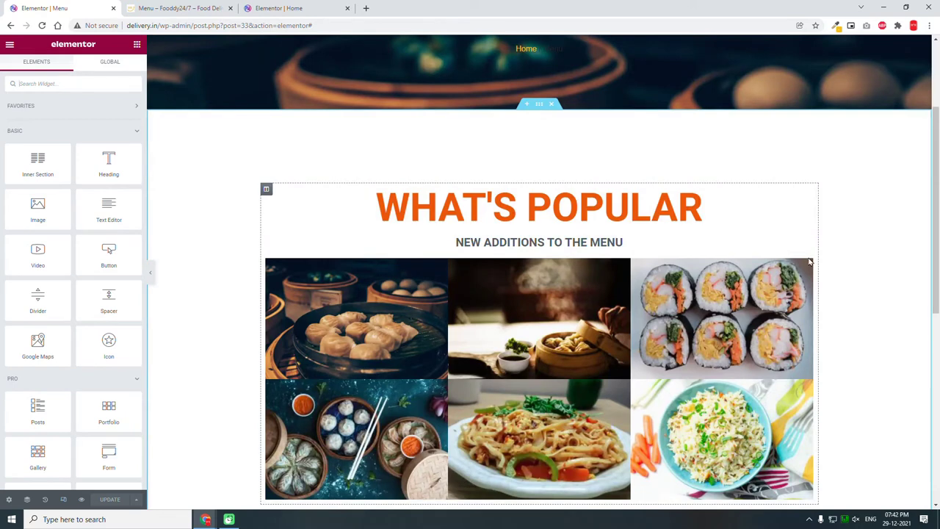
scroll(808, 257, "down", 2)
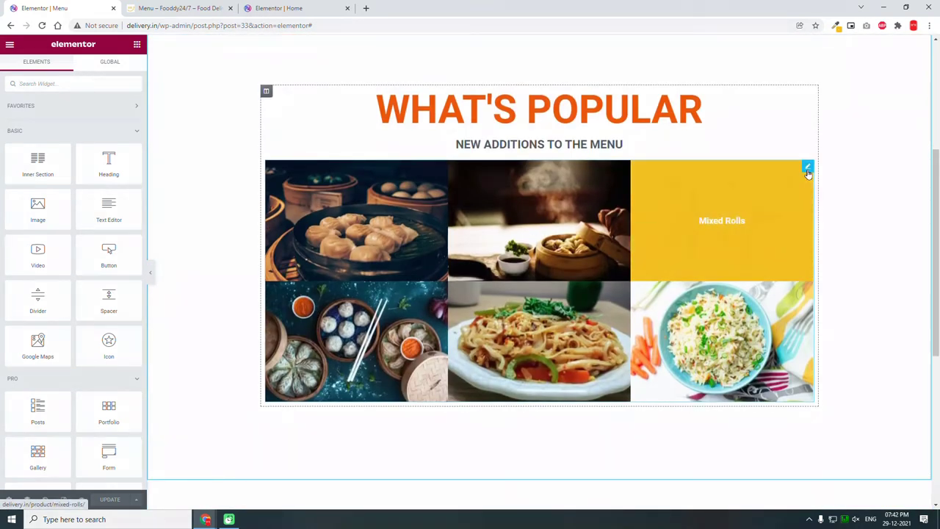
left_click(808, 168)
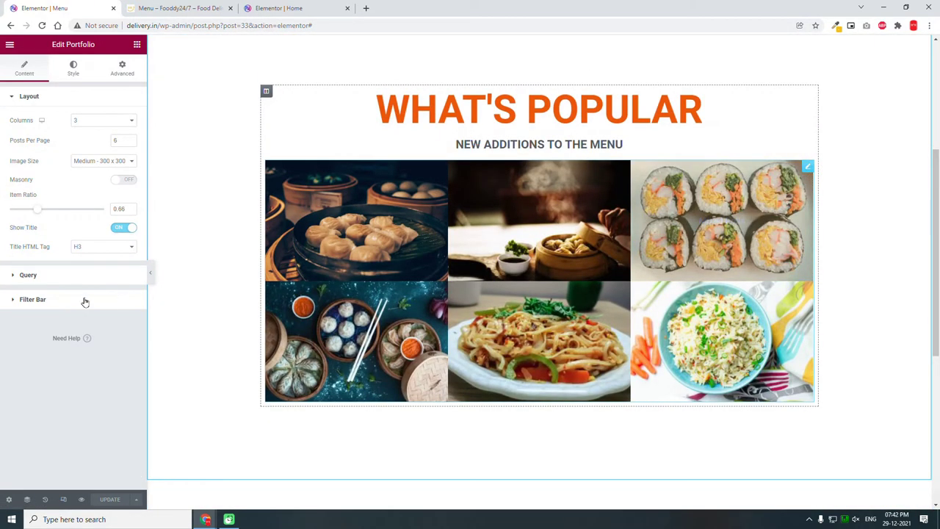
left_click(58, 300)
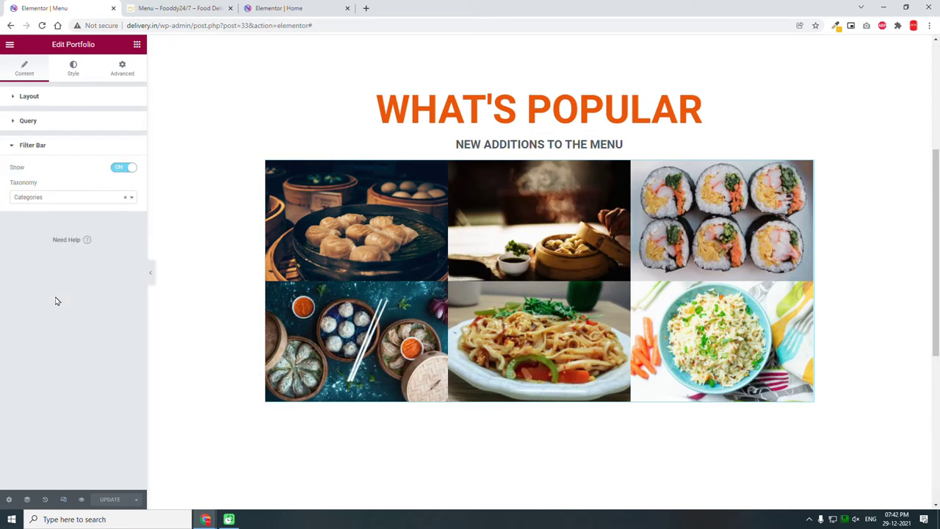
left_click(49, 97)
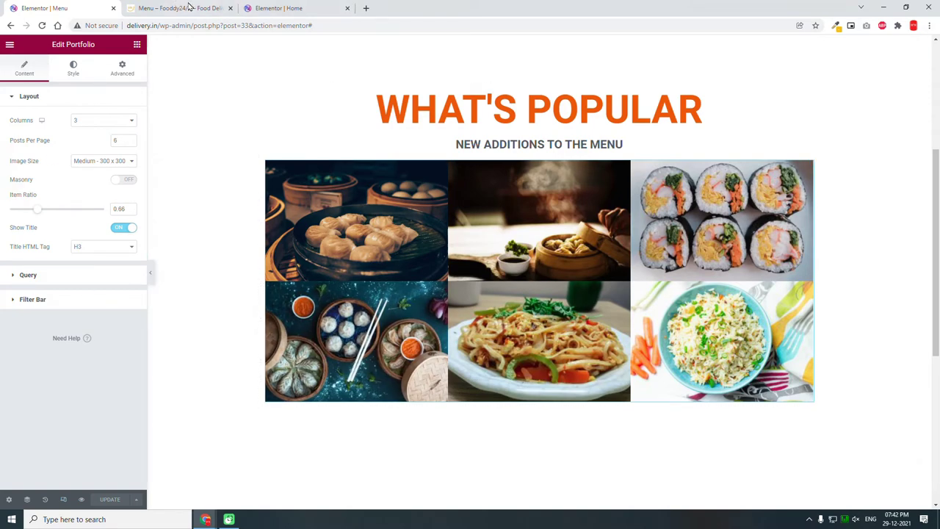
- Examine the Fooddy reference menu page below its product grid, including the promotional banners and the "Get Your Food Fast & Easy" steps
left_click(228, 17)
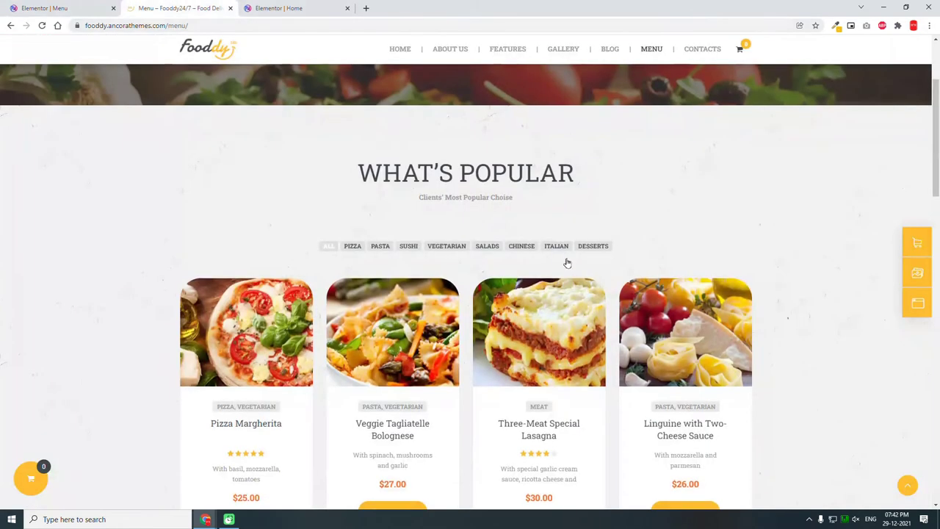
scroll(566, 262, "down", 4)
scroll(566, 262, "down", 9)
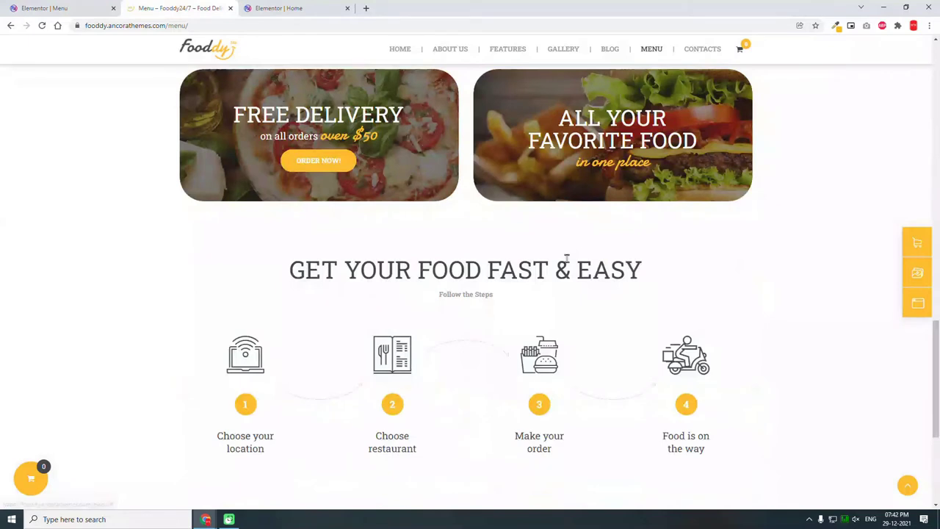
scroll(375, 256, "up", 1)
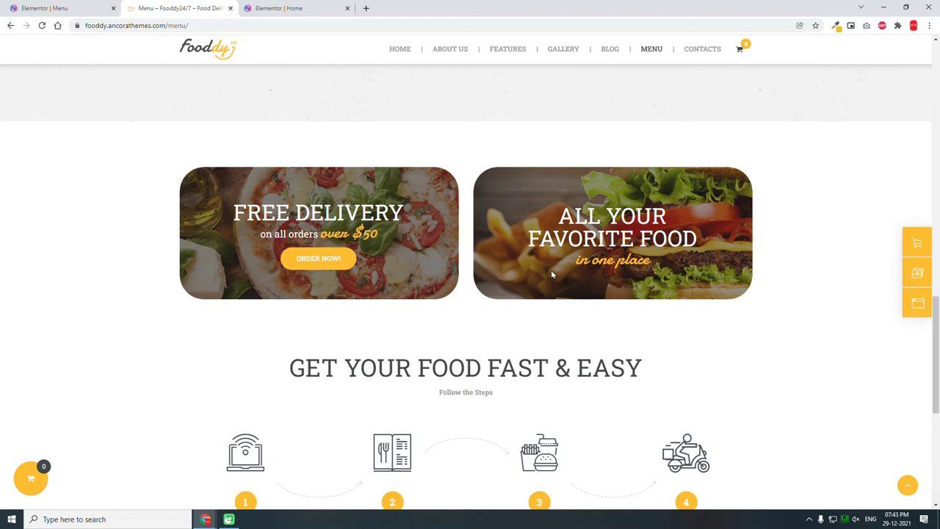
scroll(721, 243, "down", 2)
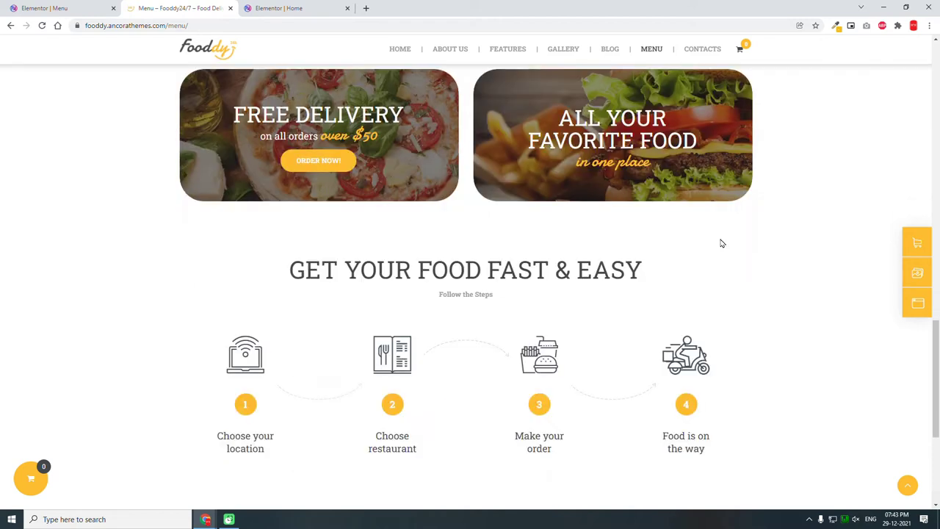
scroll(722, 243, "down", 2)
scroll(722, 243, "up", 3)
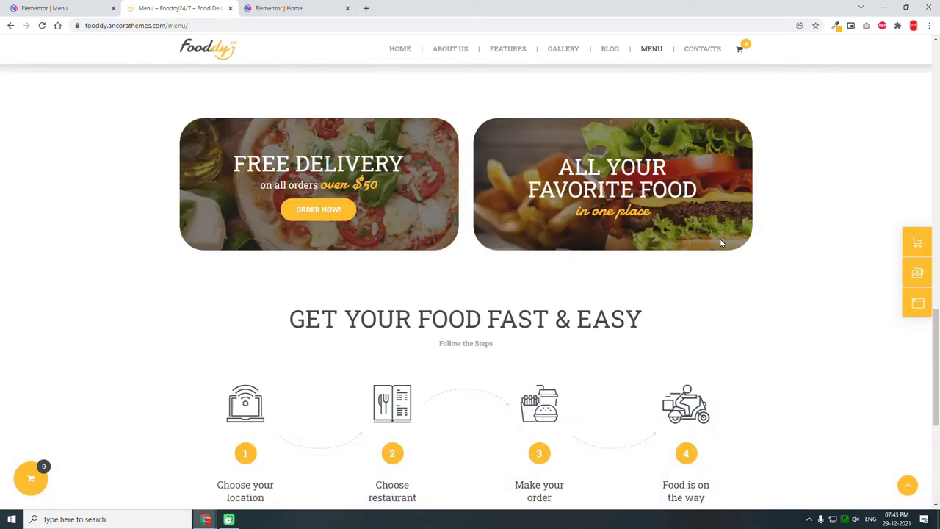
scroll(722, 243, "down", 1)
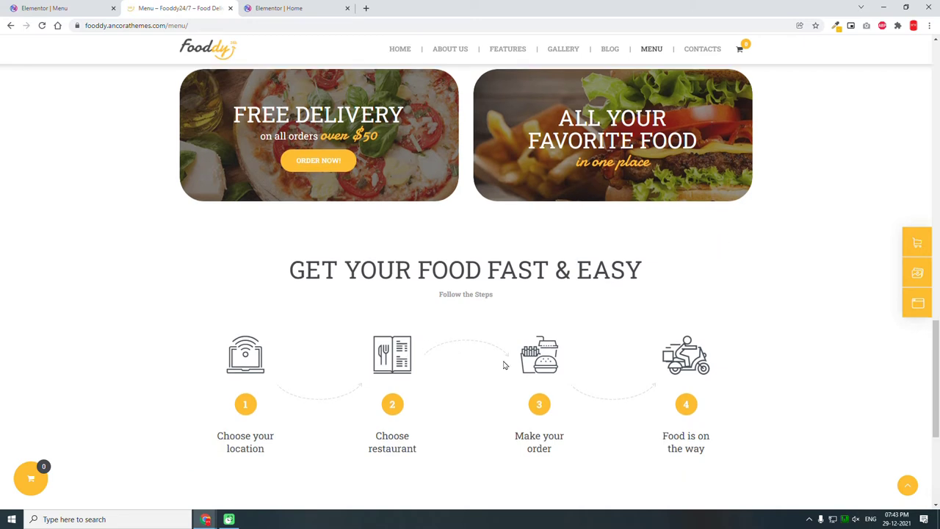
scroll(612, 372, "down", 1)
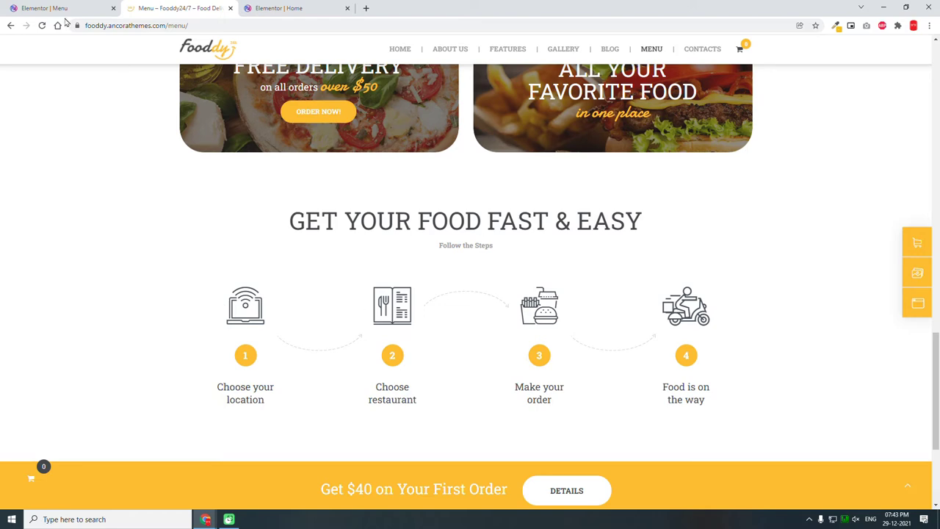
- Add a History widget to the Menu page in a new section beneath the product gallery
left_click(42, 8)
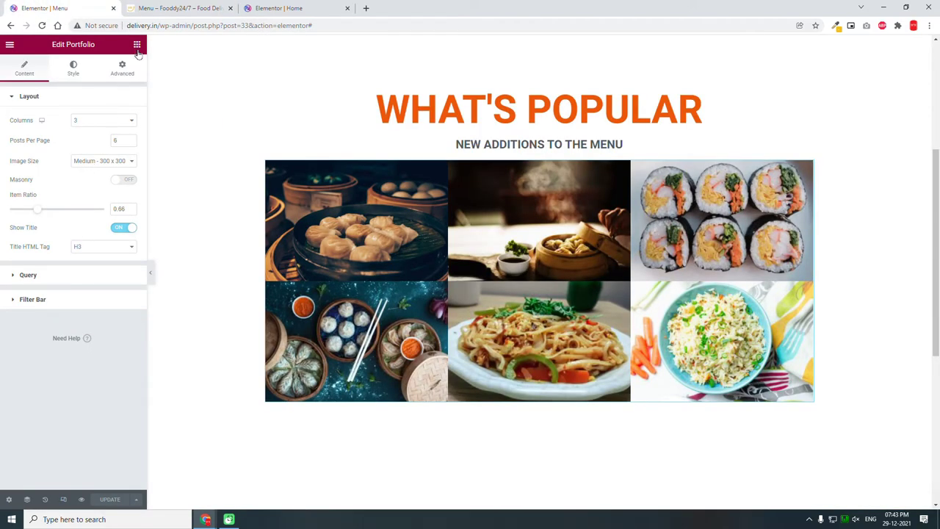
scroll(61, 216, "down", 6)
scroll(65, 240, "down", 10)
scroll(66, 237, "up", 1)
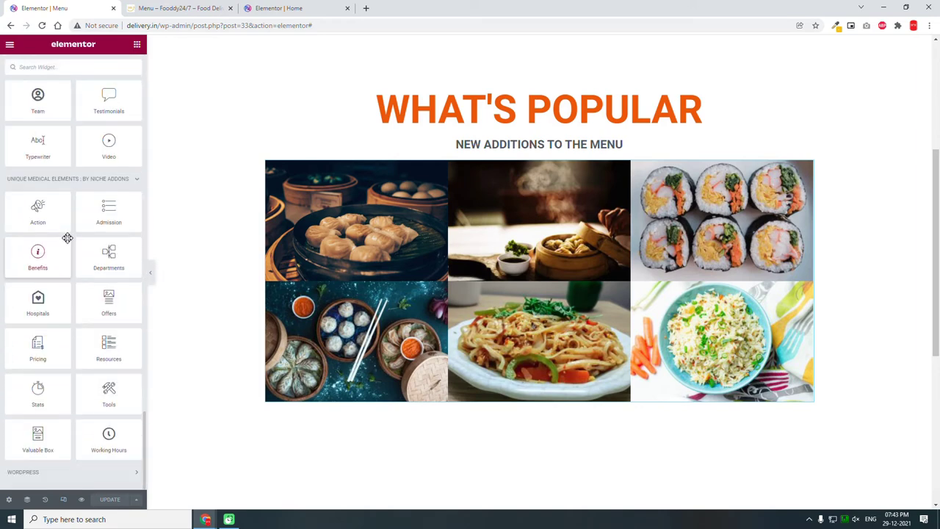
scroll(67, 237, "up", 1)
scroll(66, 238, "up", 3)
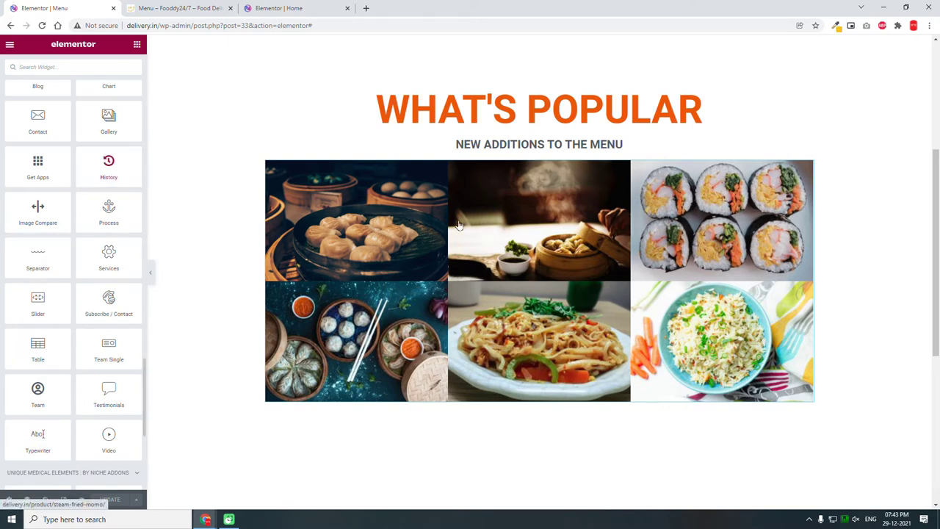
scroll(489, 231, "down", 1)
left_click_drag(109, 165, 602, 361)
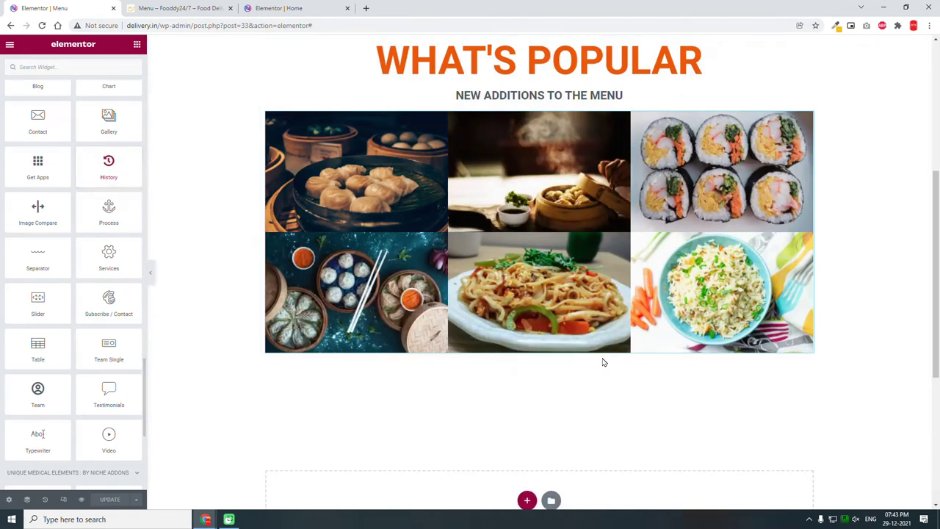
left_click_drag(77, 168, 606, 379)
left_click_drag(107, 168, 606, 480)
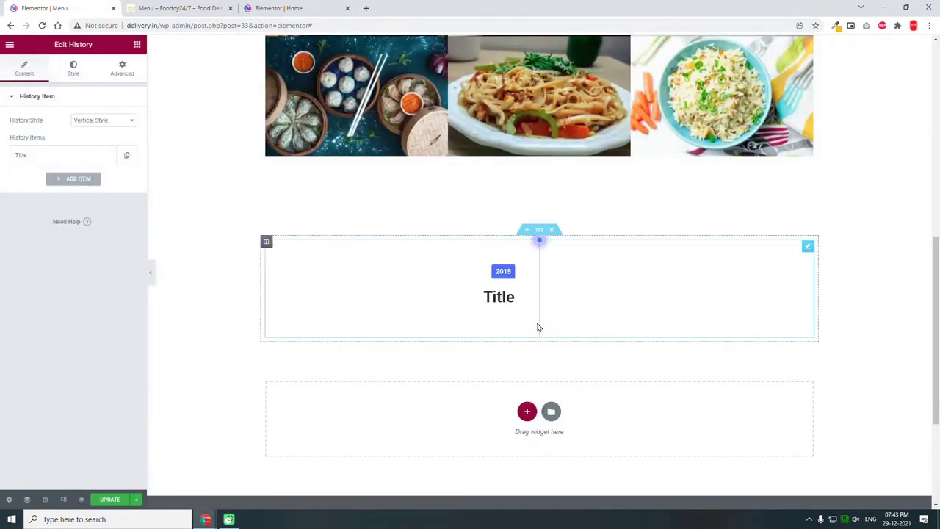
- Try Vertical Style Two on the History widget and return it to Vertical Style
left_click(97, 119)
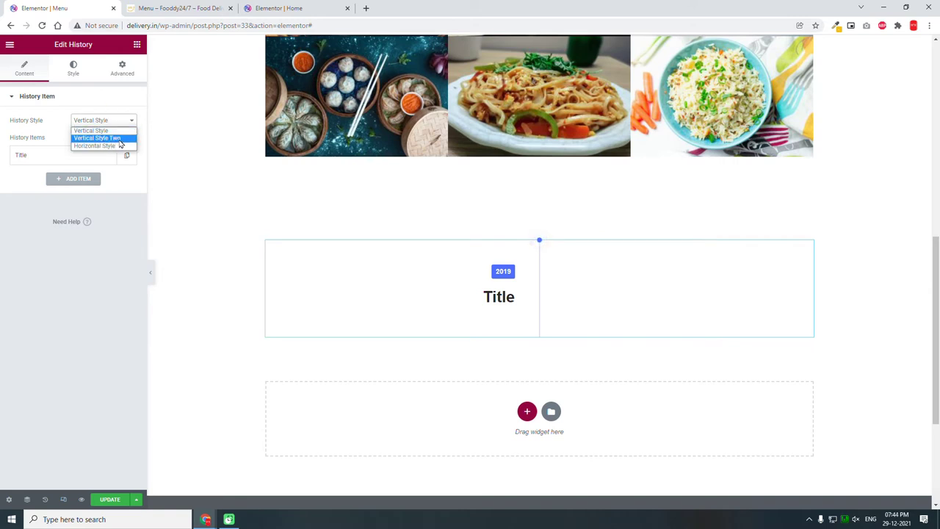
left_click(119, 140)
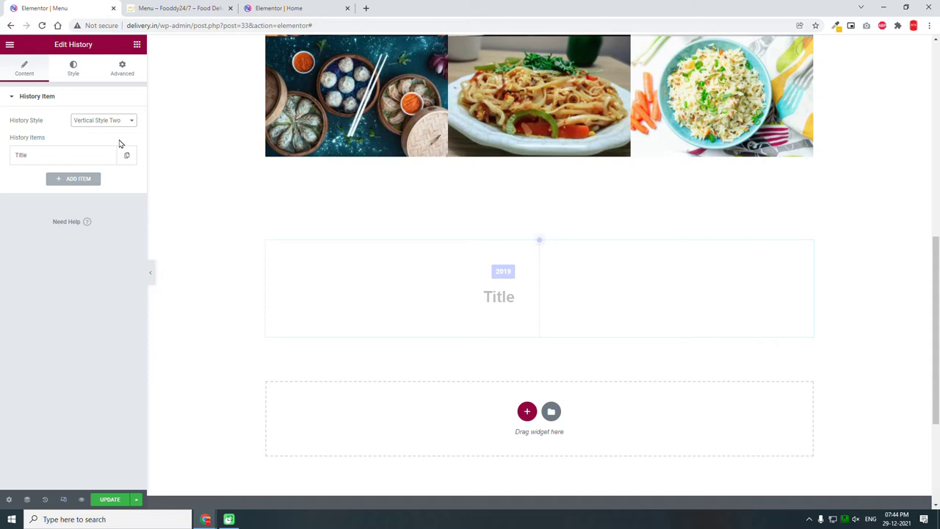
left_click(120, 122)
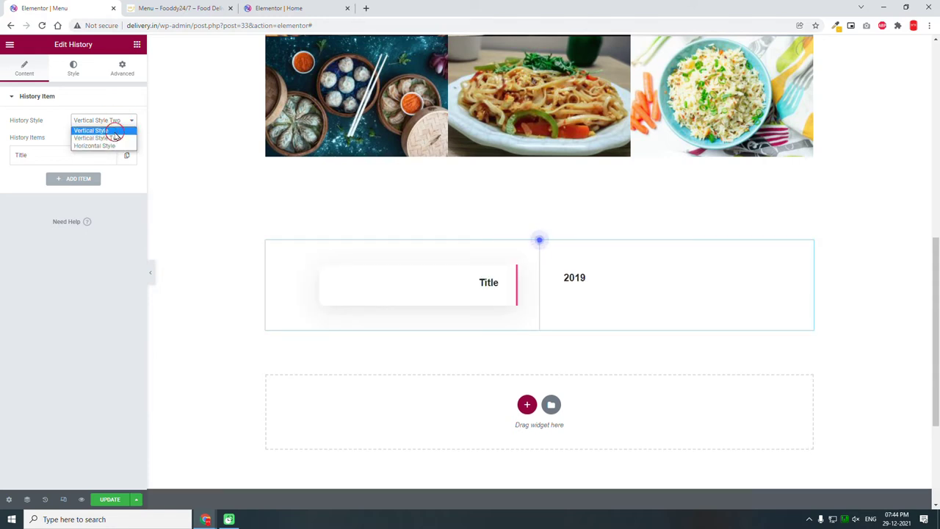
left_click(112, 130)
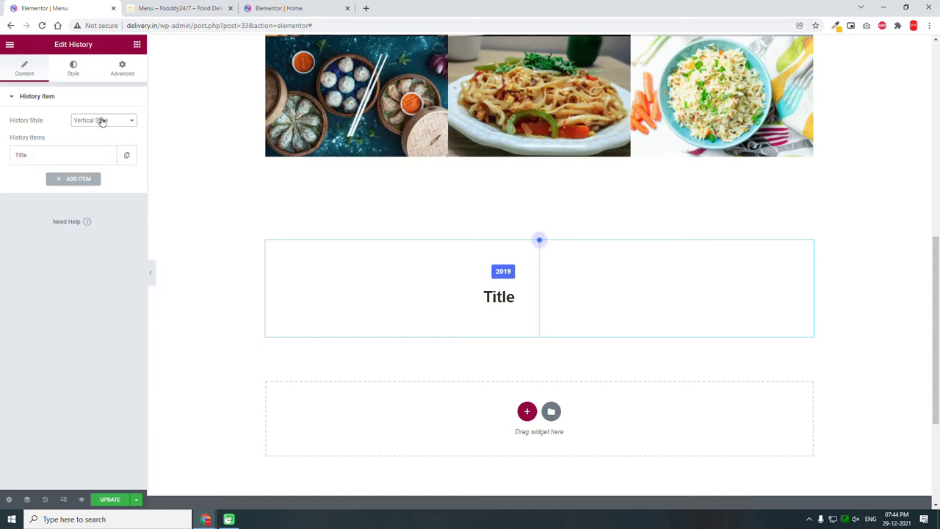
- Set the History widget's style to Horizontal Style and its first item's year to 1
left_click(101, 120)
left_click(101, 152)
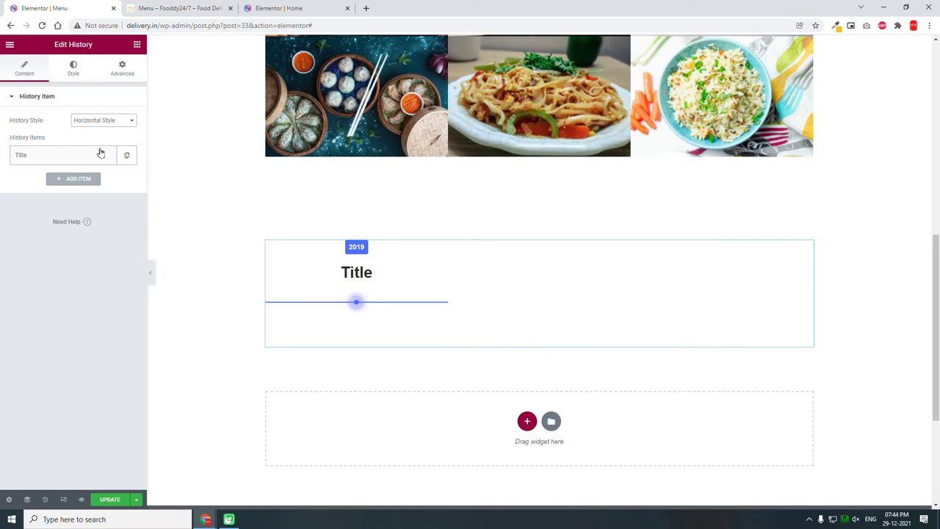
left_click(101, 153)
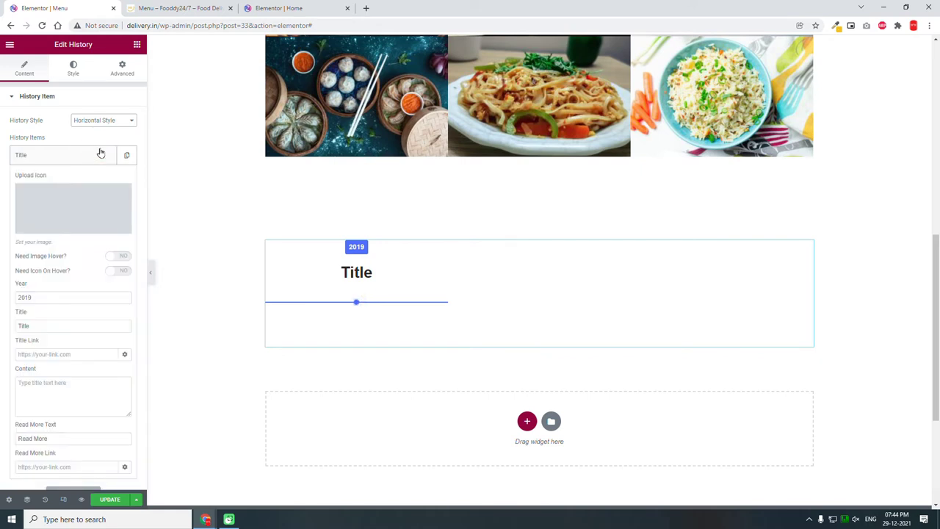
left_click_drag(37, 297, 2, 294)
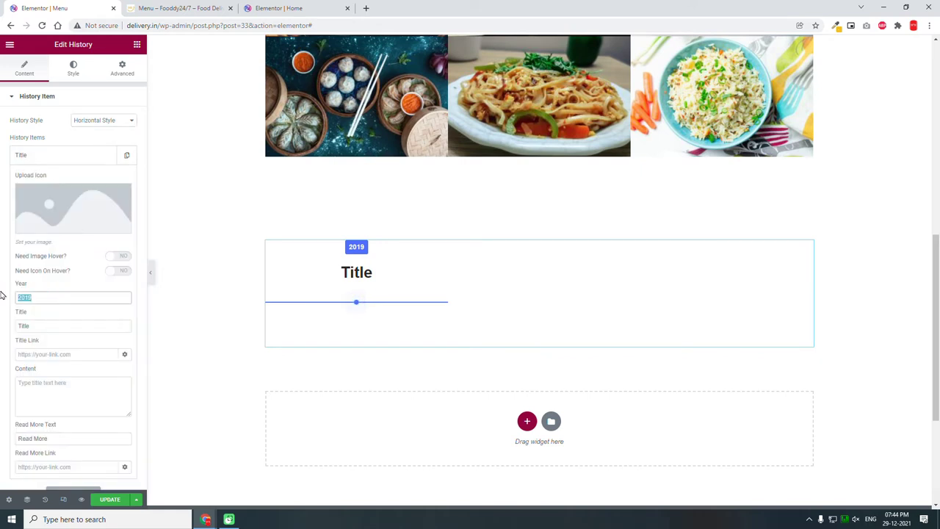
type("1")
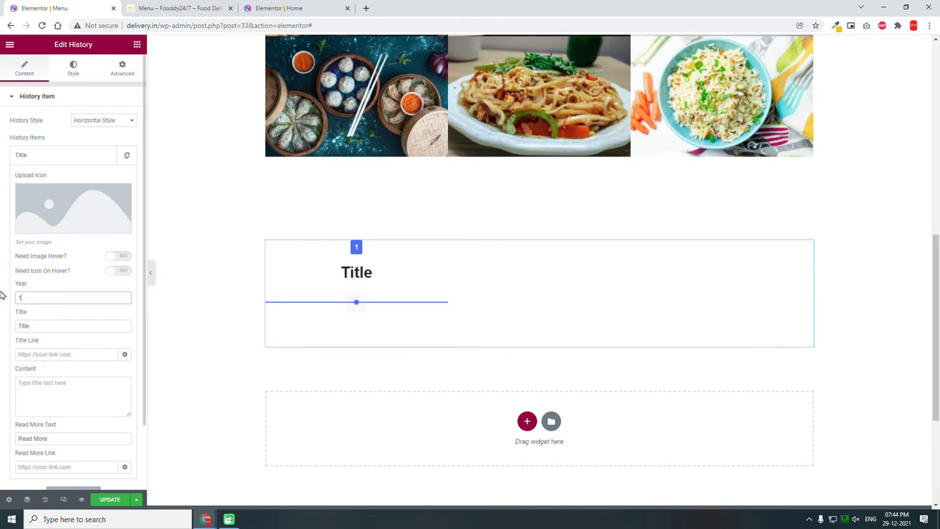
- Check the caption of the first step on the Fooddy reference and set the history item's title to "Choose Your Favorite Food"
left_click(190, 9)
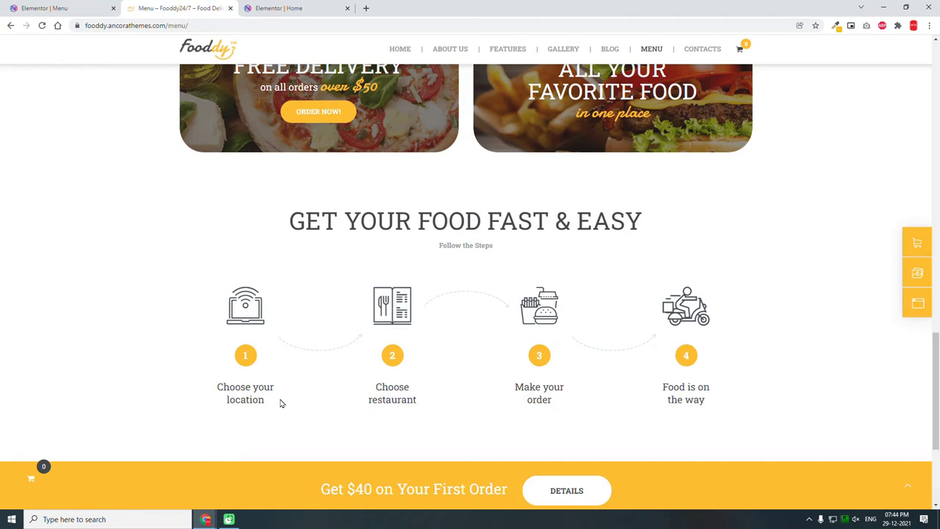
left_click_drag(274, 407, 218, 388)
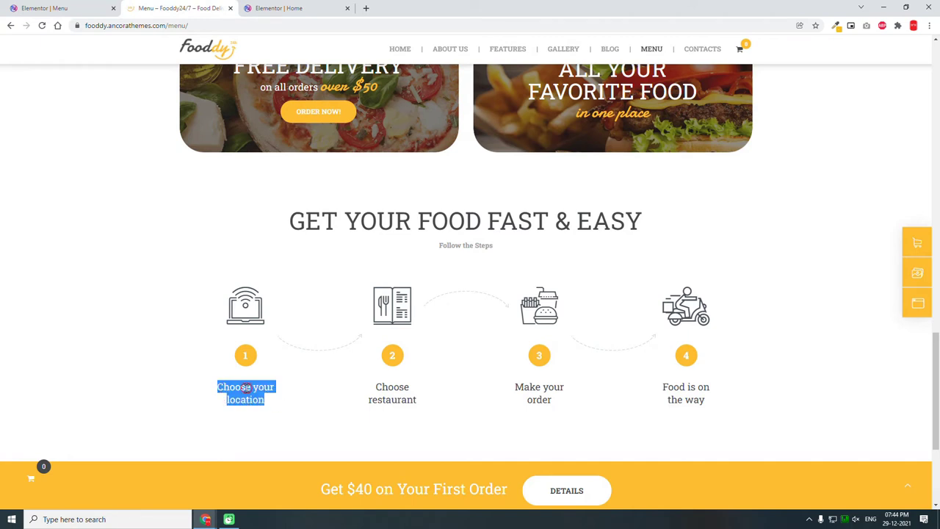
left_click(222, 388)
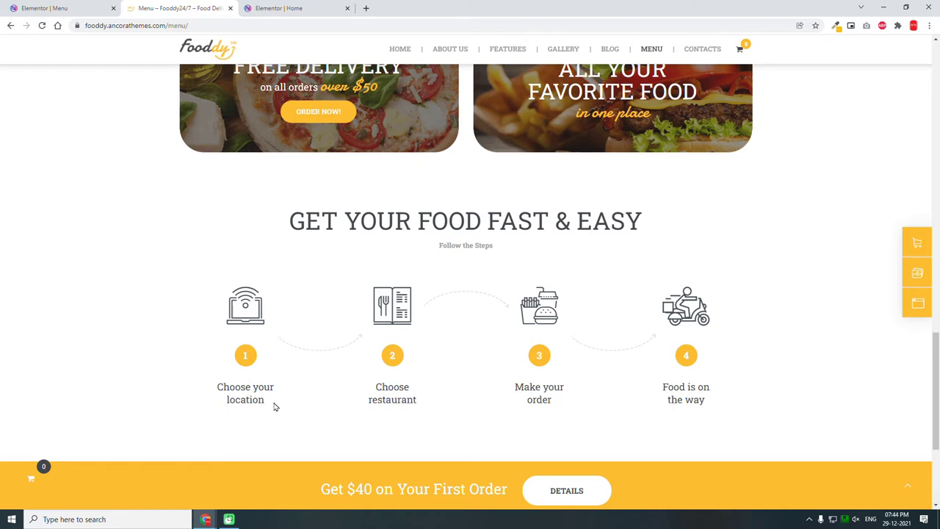
left_click(56, 6)
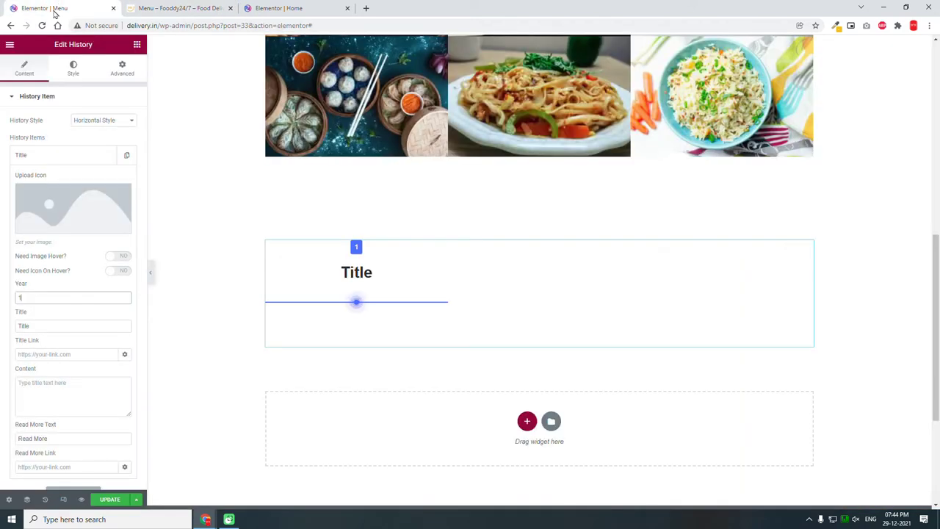
mouse_move(65, 200)
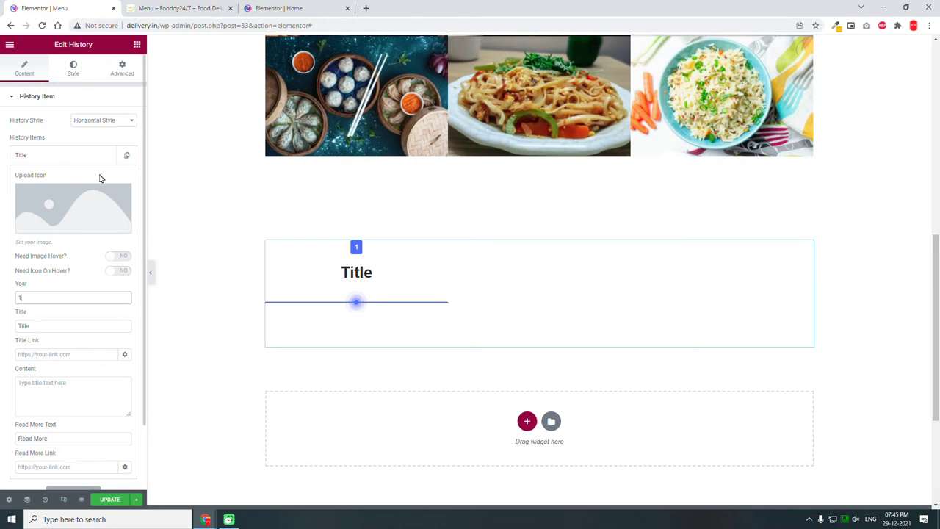
scroll(74, 238, "down", 1)
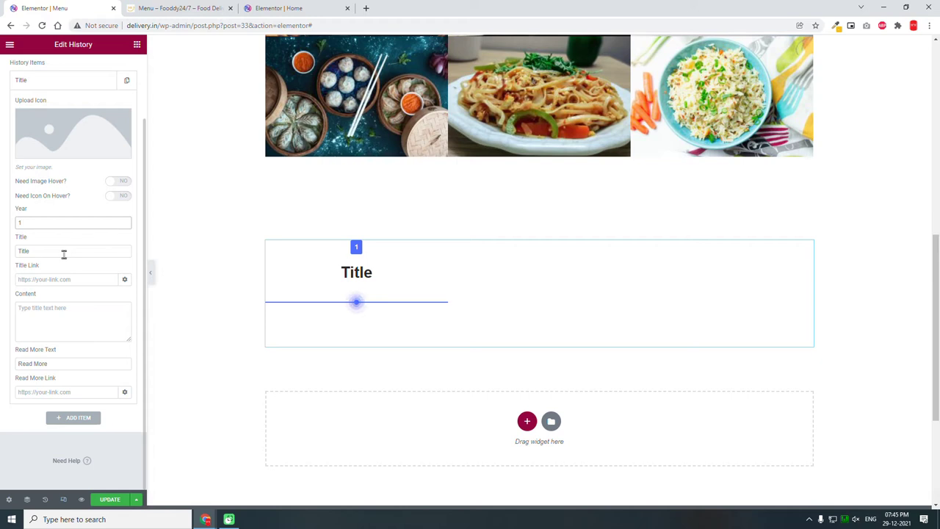
left_click_drag(64, 254, 2, 250)
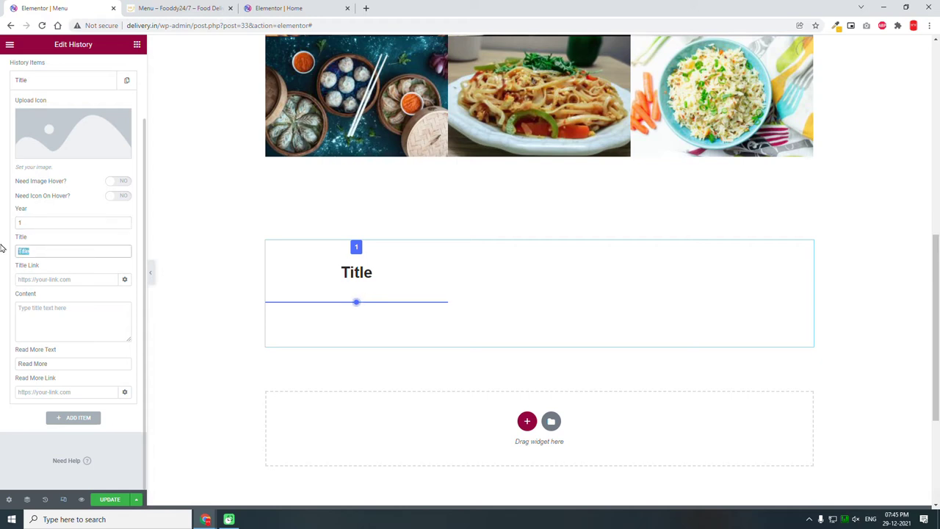
type("cHOO")
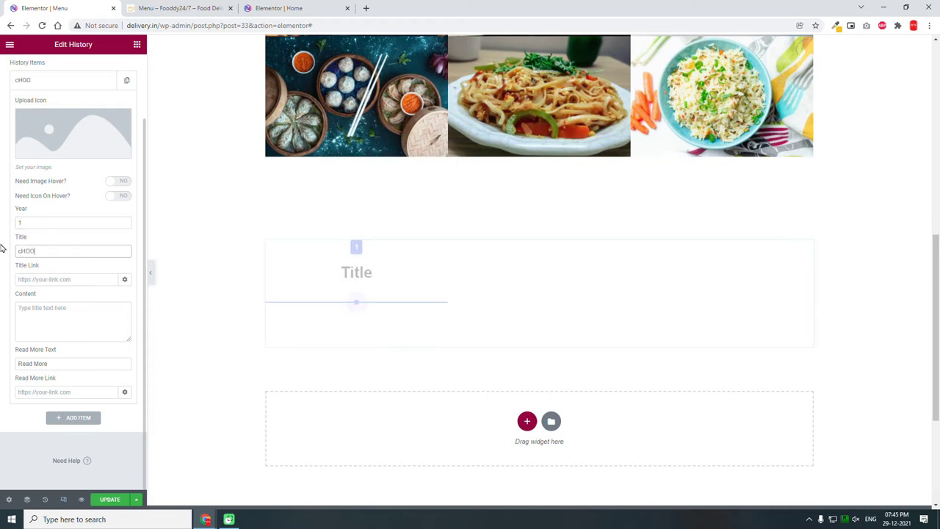
key("BackSpace")
key("BackSpace")
key("BackSpace")
key("BackSpace")
type("Choose Your Favoir")
type("te Food")
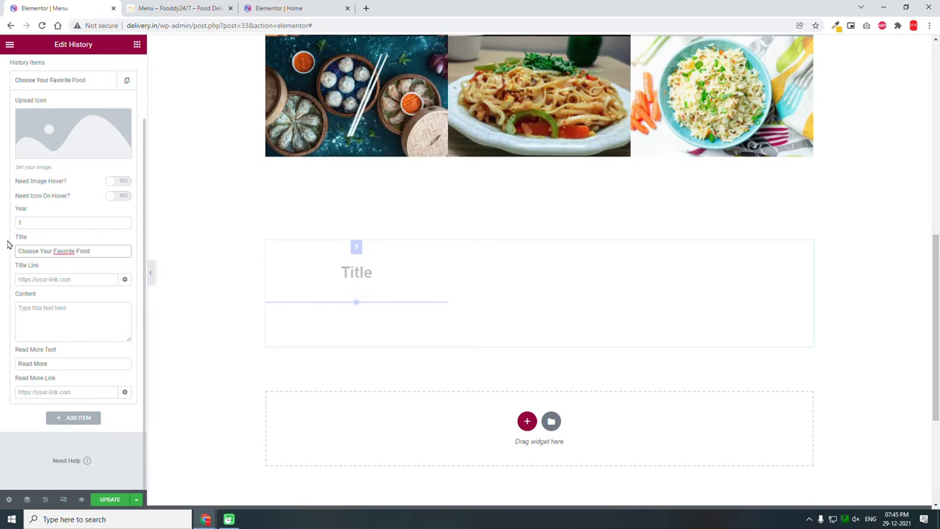
- Correct the spelling in the history item's title so it reads "Choose Your Favourite Food"
right_click(67, 251)
left_click(93, 262)
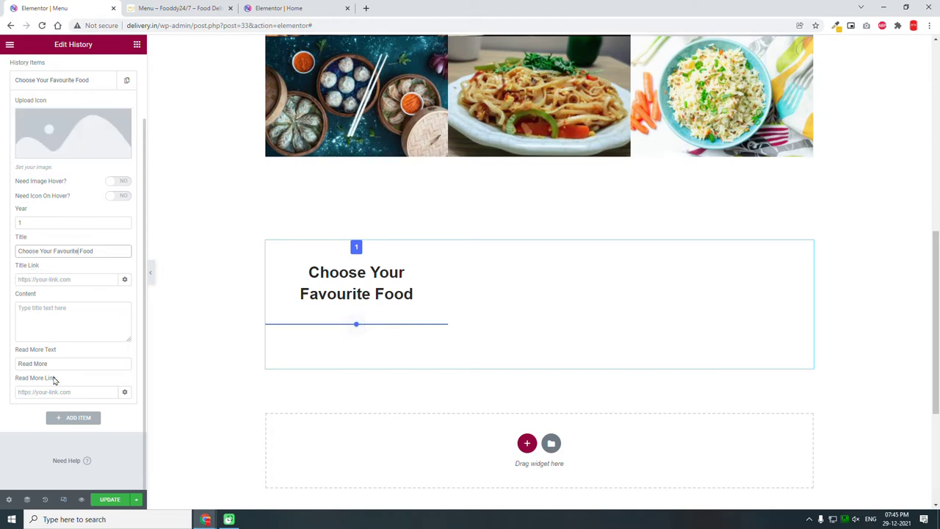
- Open the media library for the history item's icon, and open a new browser tab for finding an image
mouse_move(104, 141)
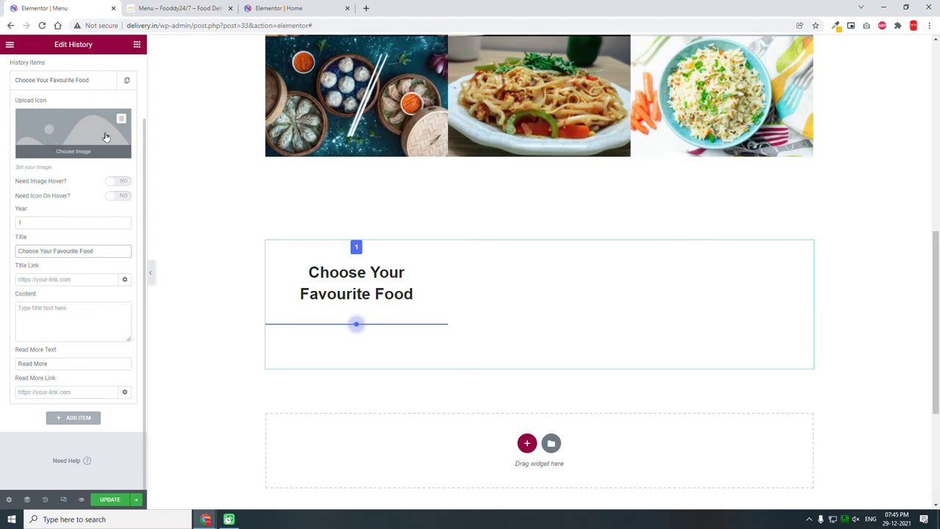
left_click(59, 121)
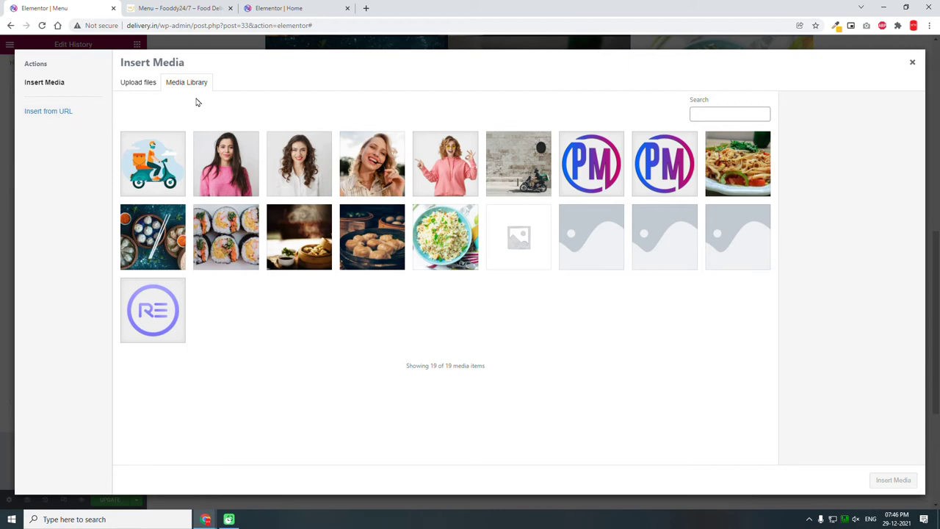
left_click(366, 8)
type("fav")
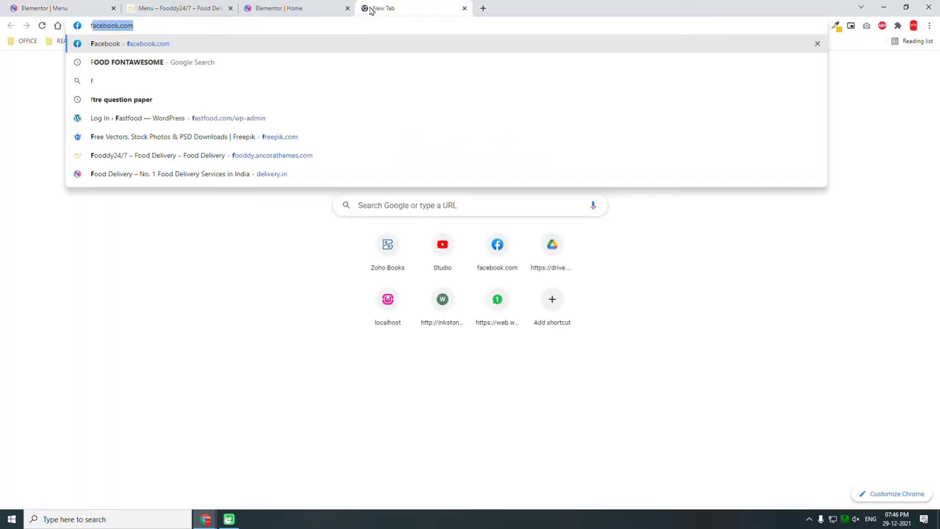
type("i")
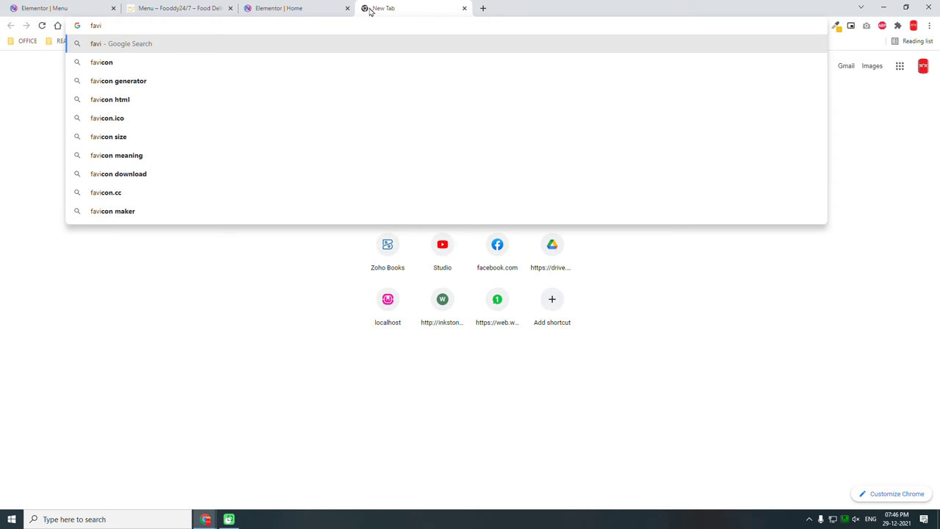
key("BackSpace")
key("BackSpace")
key("BackSpace")
key("BackSpace")
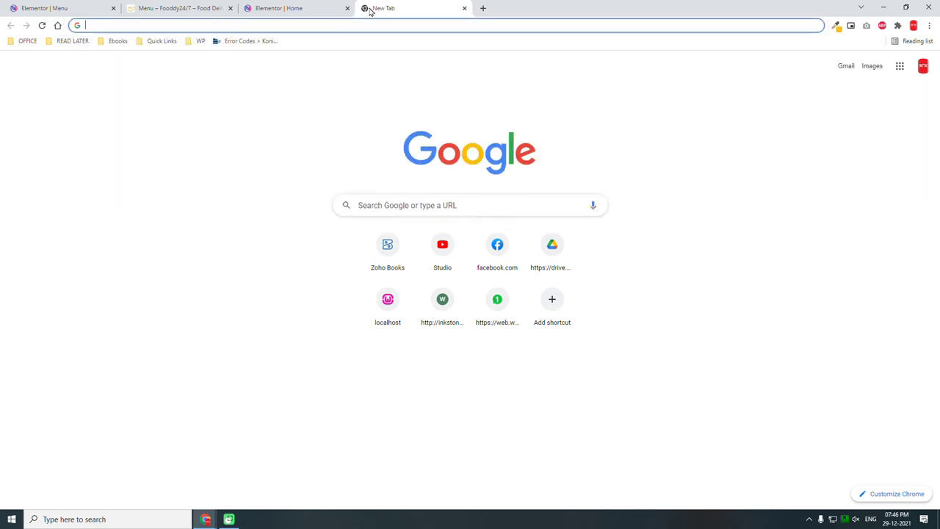
type("vicon")
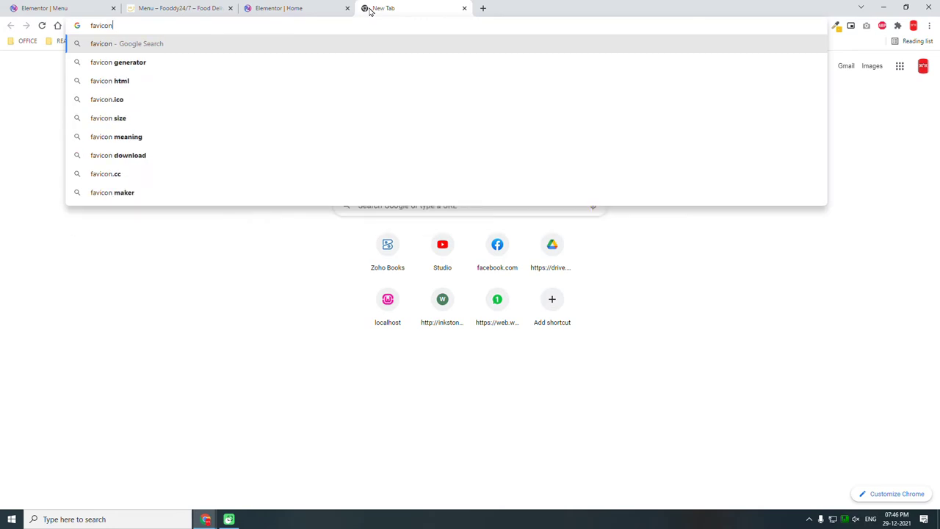
key("Return")
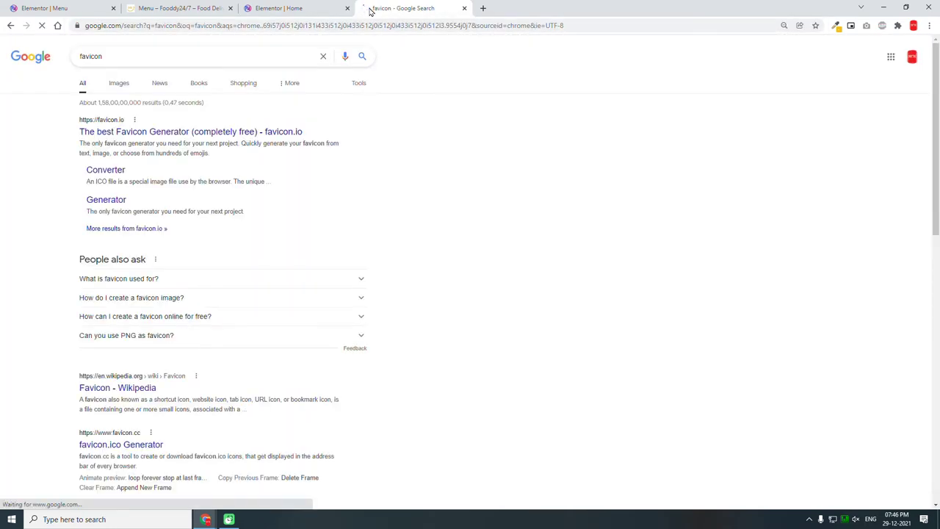
- Search the web for "flaticons" and open the Flaticon website
left_click(245, 27)
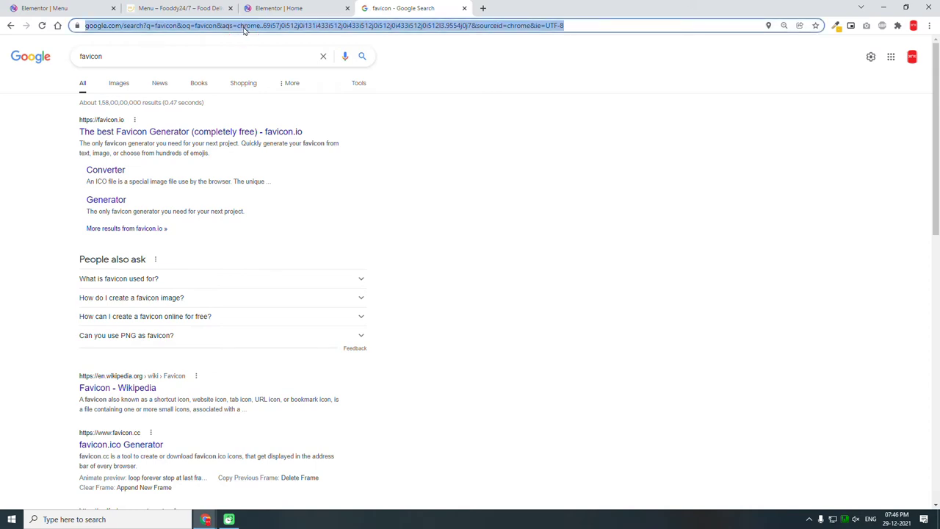
type("flat")
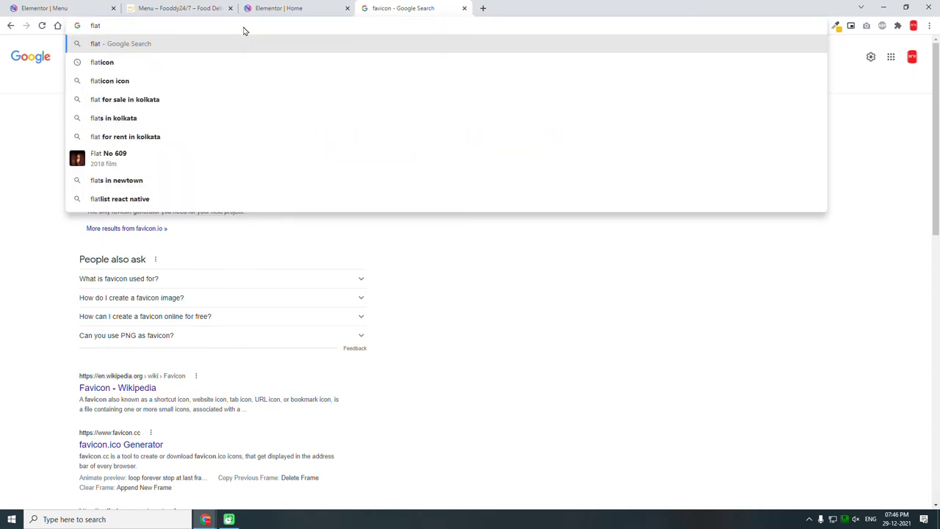
type("icons")
key("Return")
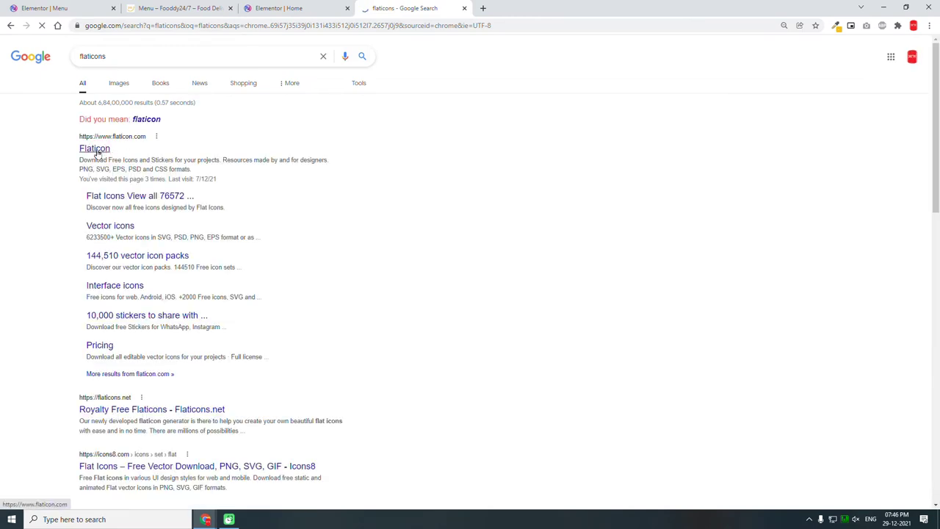
left_click(98, 154)
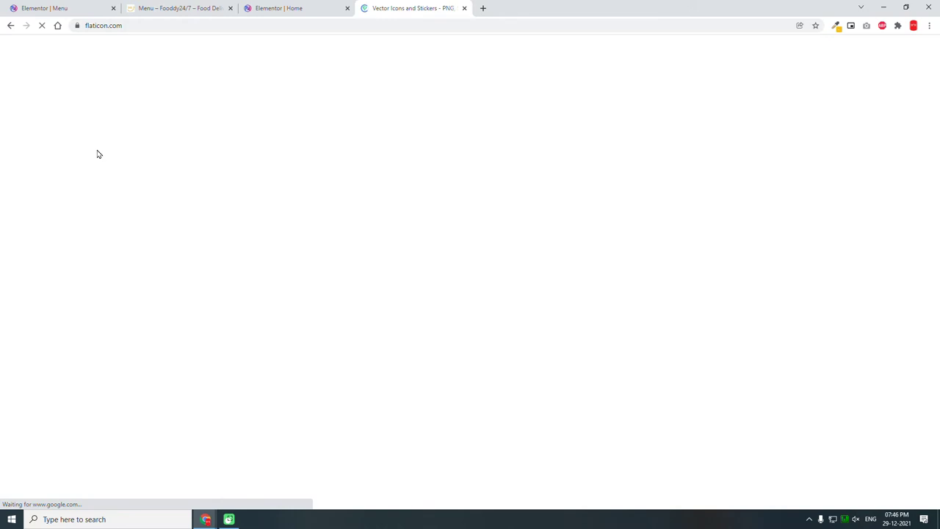
- Search Flaticon's icons for "food"
left_click(370, 191)
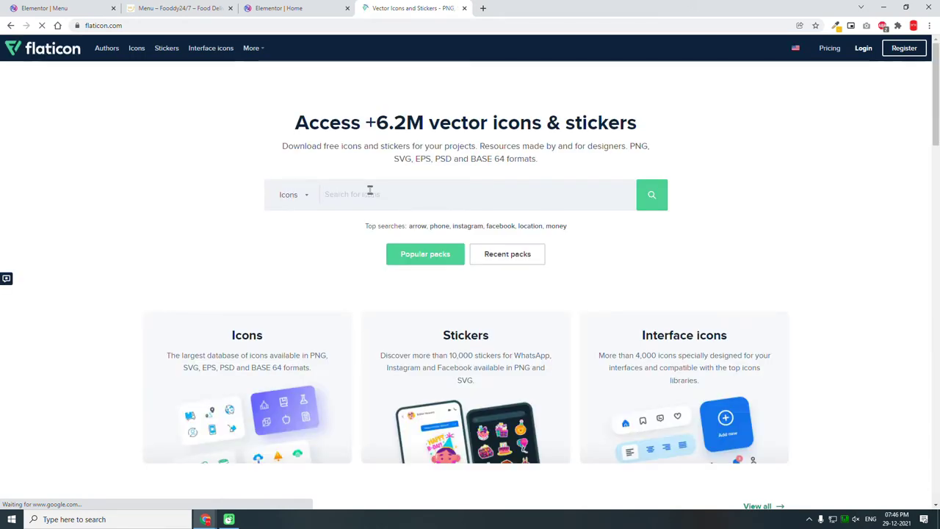
left_click(406, 198)
type("food")
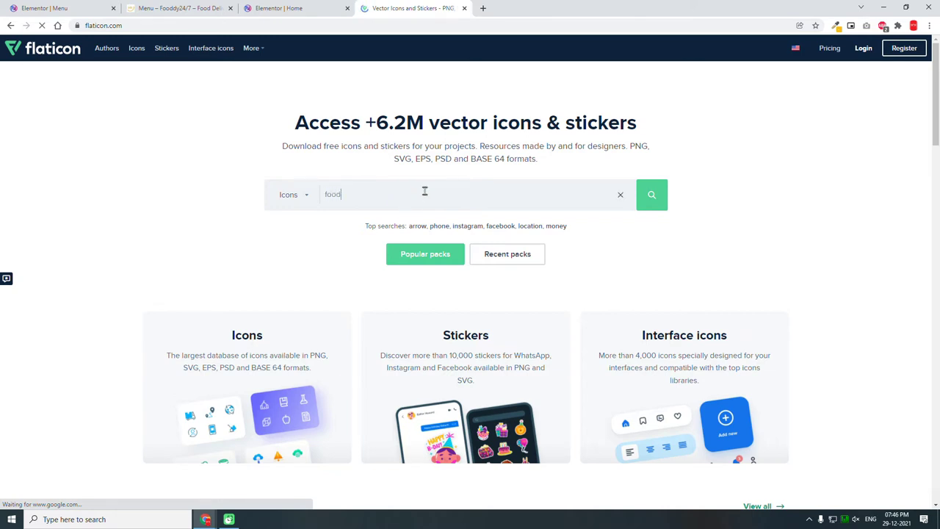
left_click(648, 195)
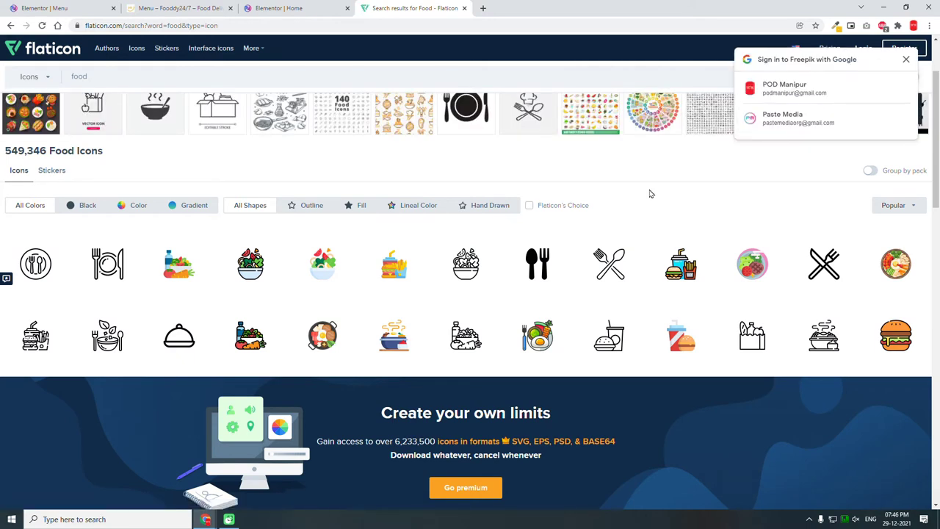
- Download the coloured salad bowl icon as a free 512px PNG and save it as salad.png in Downloads
mouse_move(312, 264)
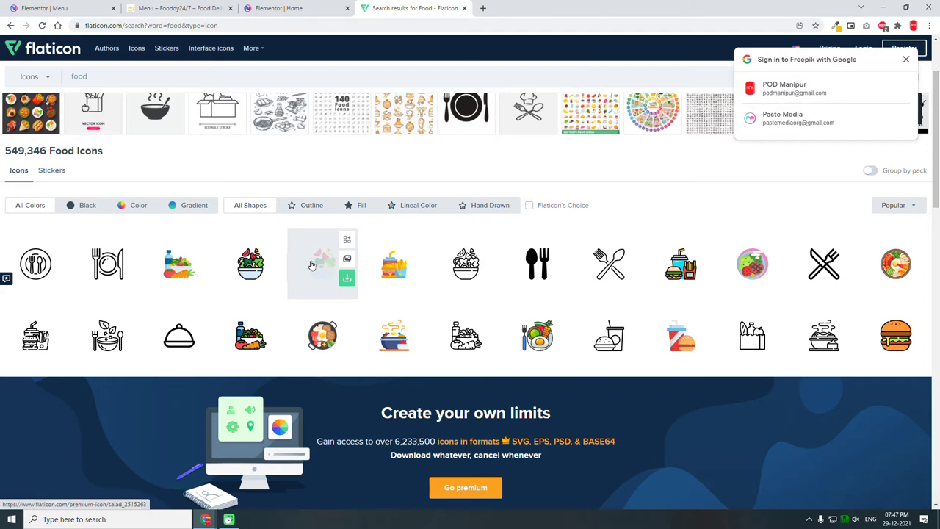
left_click(311, 265)
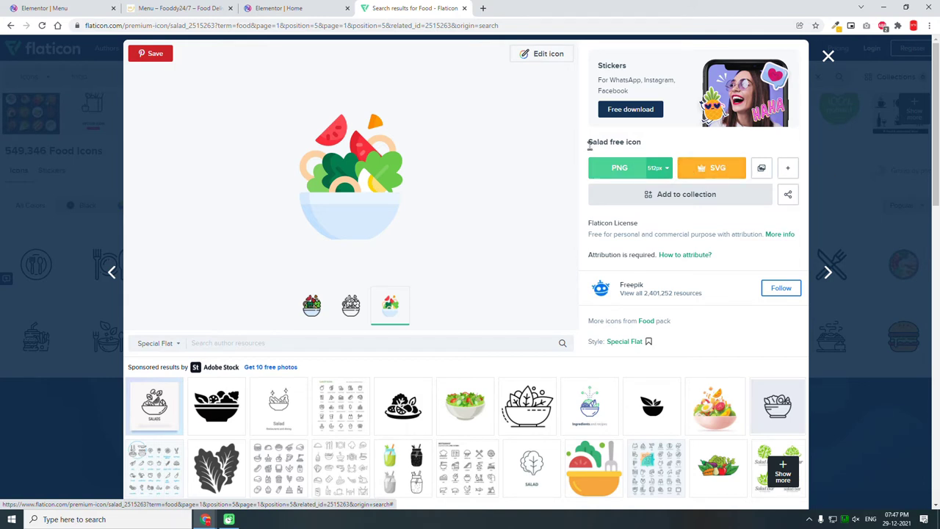
left_click(617, 169)
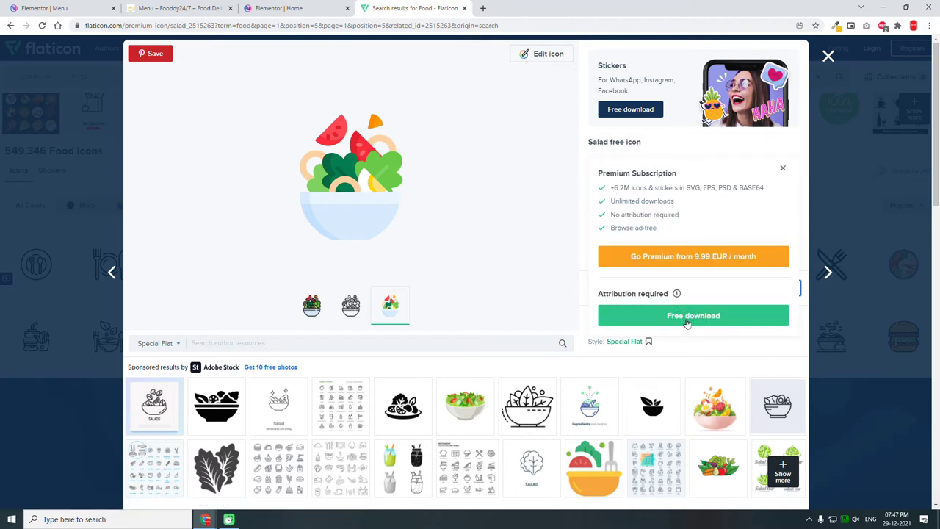
left_click(687, 316)
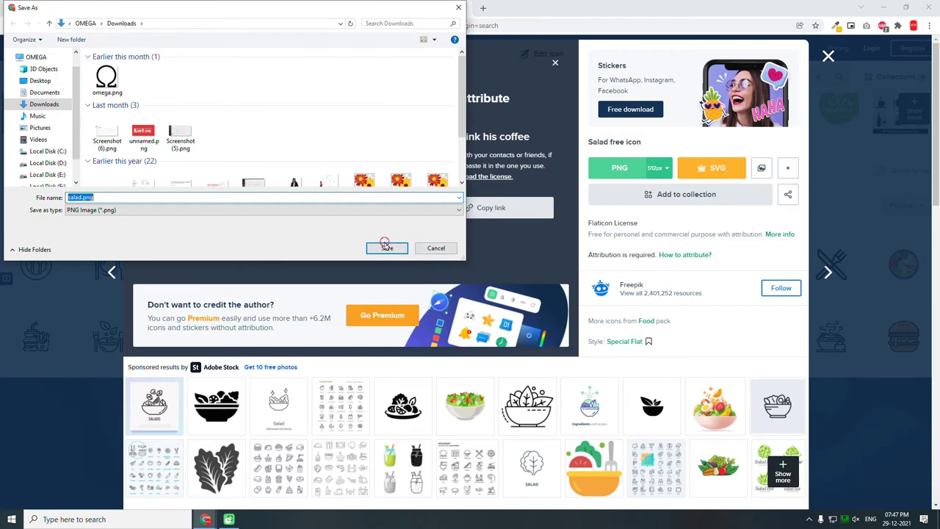
left_click(387, 248)
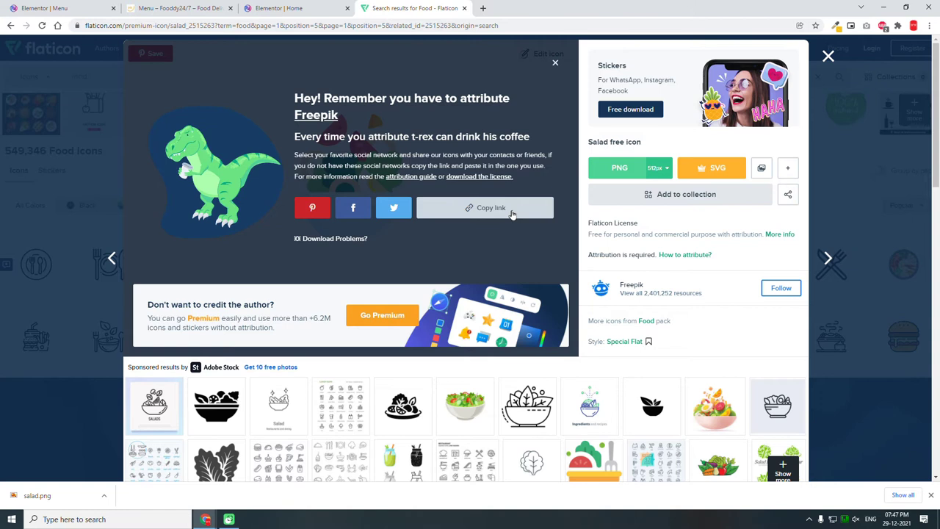
- Return to the Menu page editor, upload salad.png to the media library and insert it as the history item's icon
left_click(71, 5)
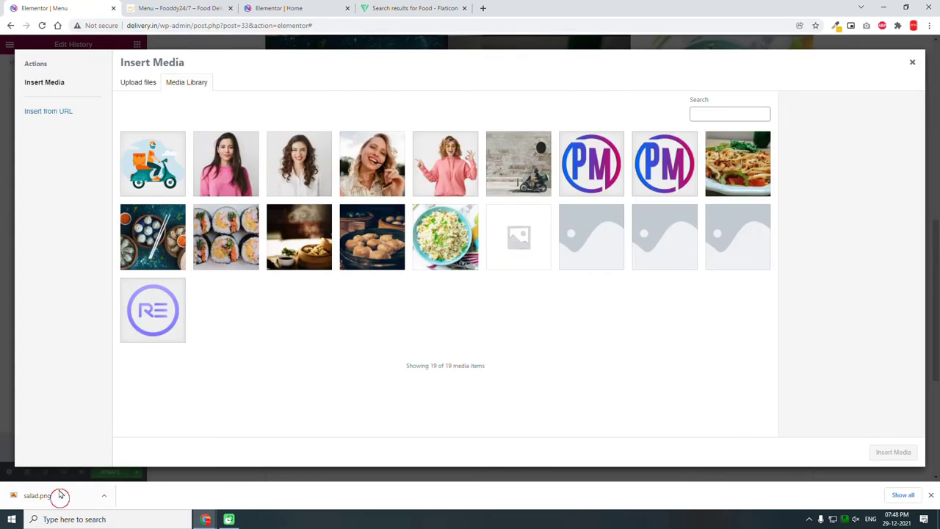
left_click_drag(59, 495, 277, 322)
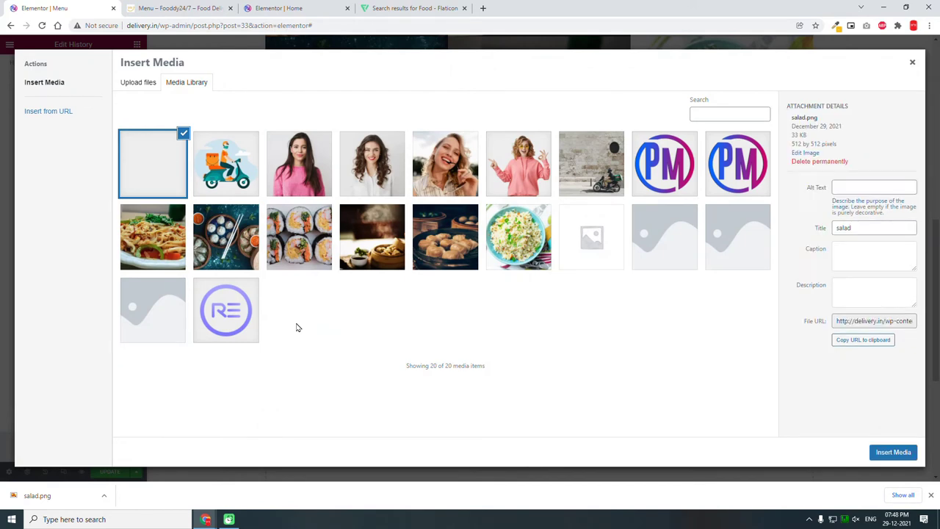
left_click(904, 453)
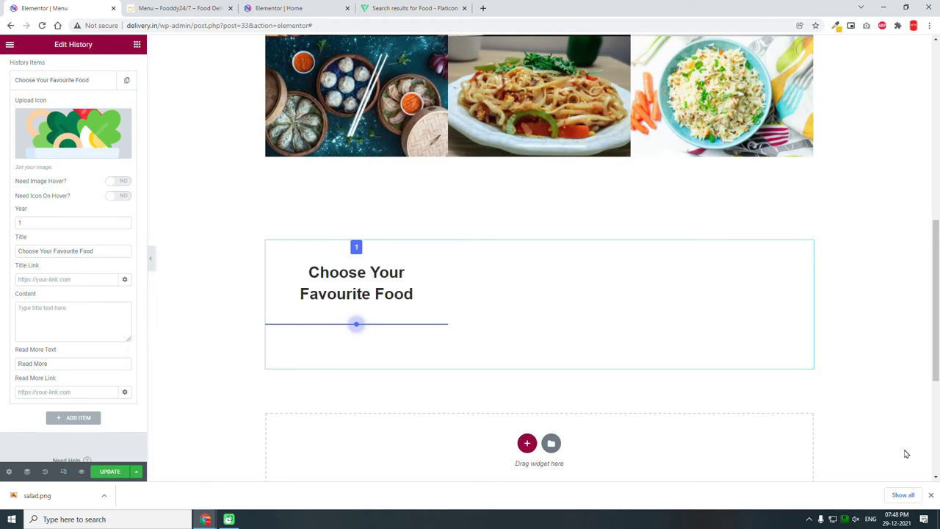
- Set the History widget's line color and circle color to the Primary global color
scroll(478, 350, "down", 1)
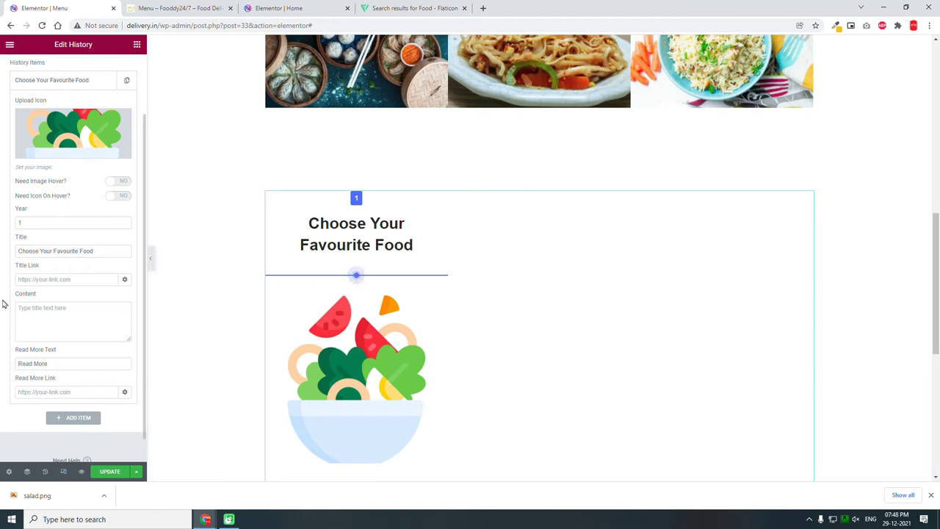
scroll(32, 296, "up", 1)
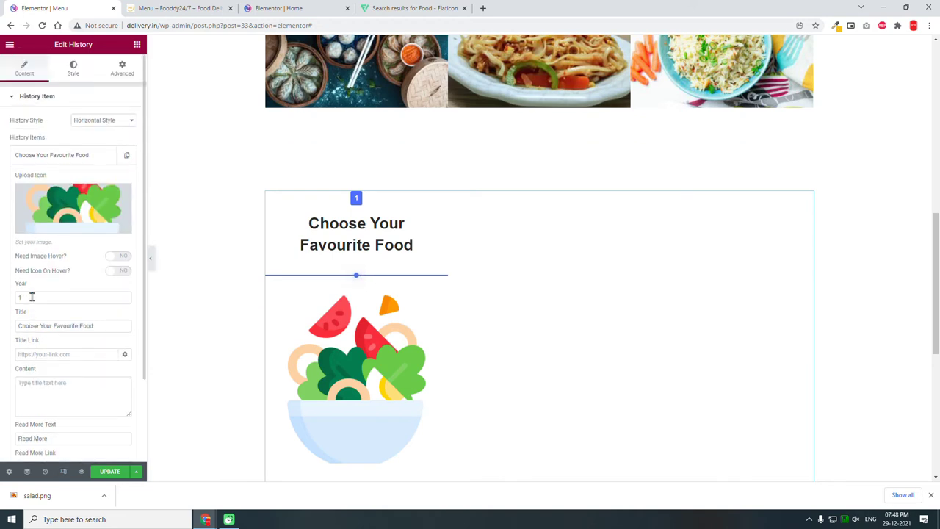
scroll(32, 296, "down", 1)
scroll(32, 297, "up", 1)
left_click(72, 69)
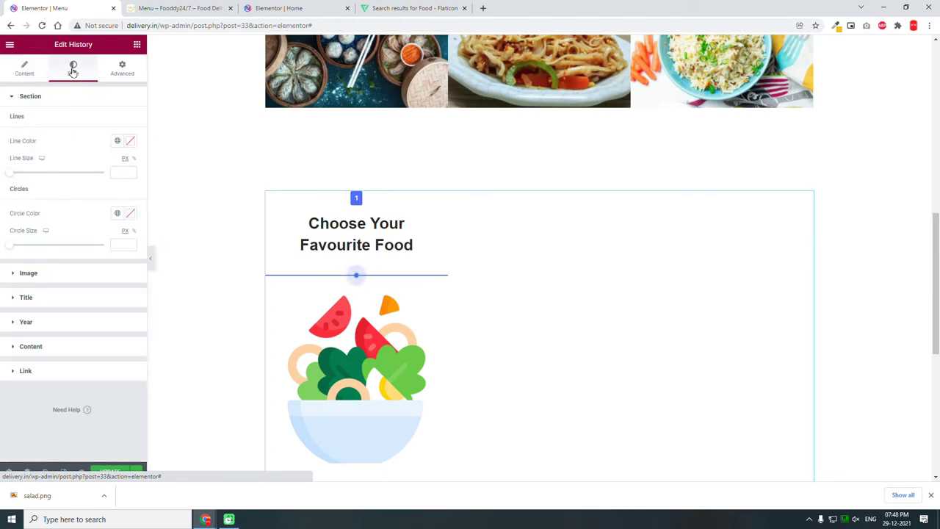
left_click(117, 141)
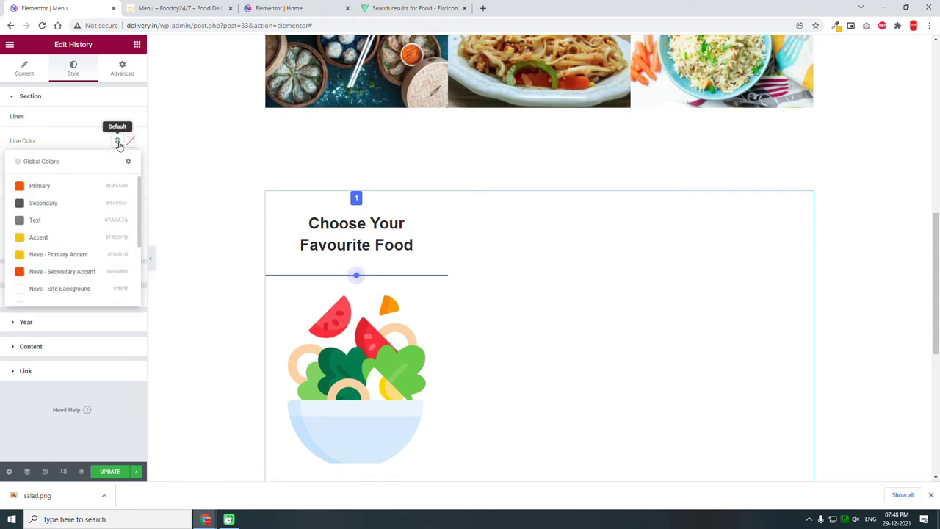
left_click(71, 193)
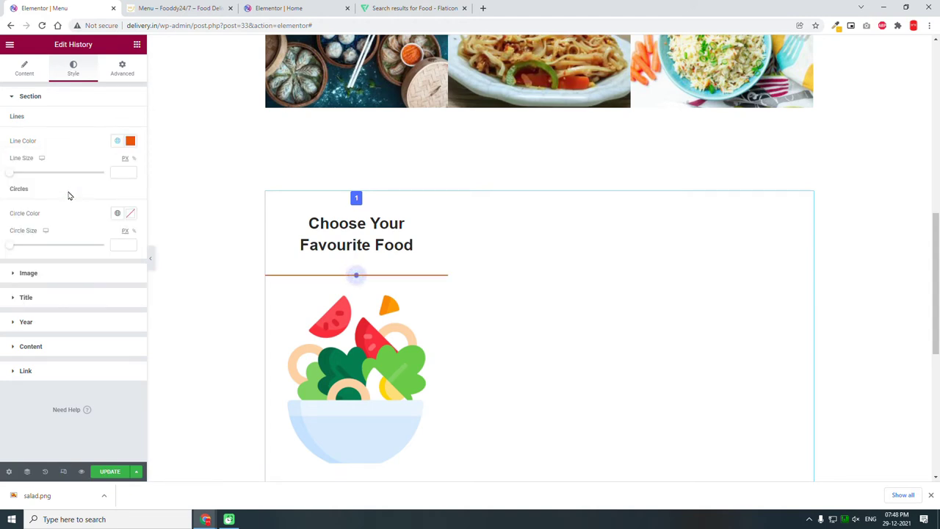
left_click(118, 213)
left_click(69, 261)
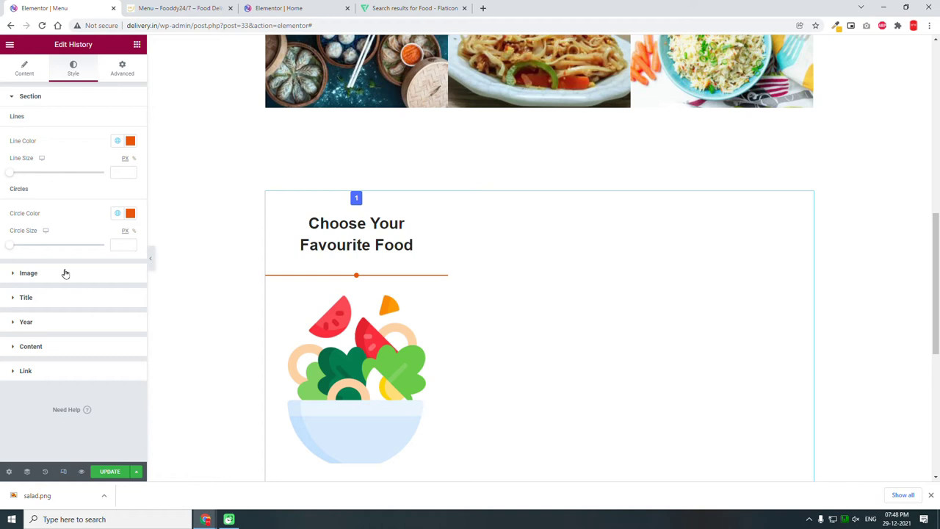
left_click(124, 245)
double_click(123, 245)
key("BackSpace")
- Check the History widget's Image style options and reopen the "Choose Your Favourite Food" item's content settings
left_click(47, 274)
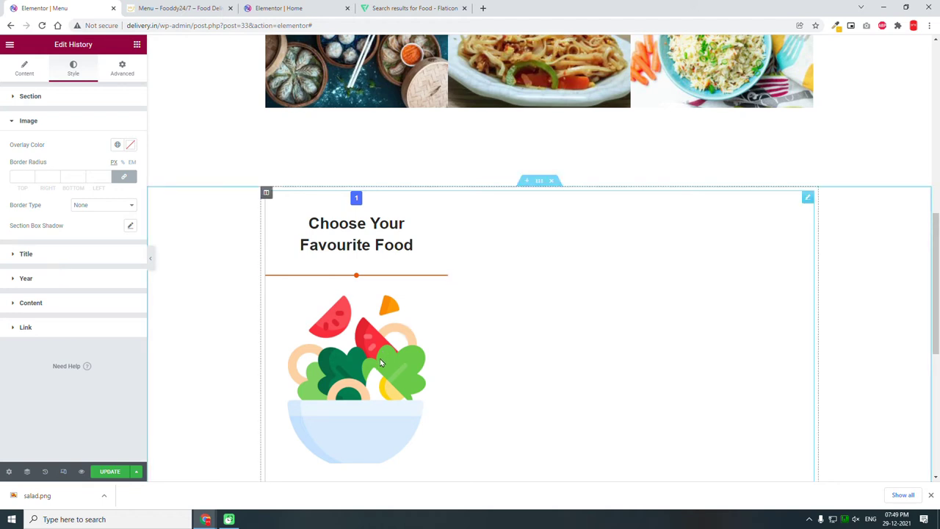
scroll(460, 388, "down", 1)
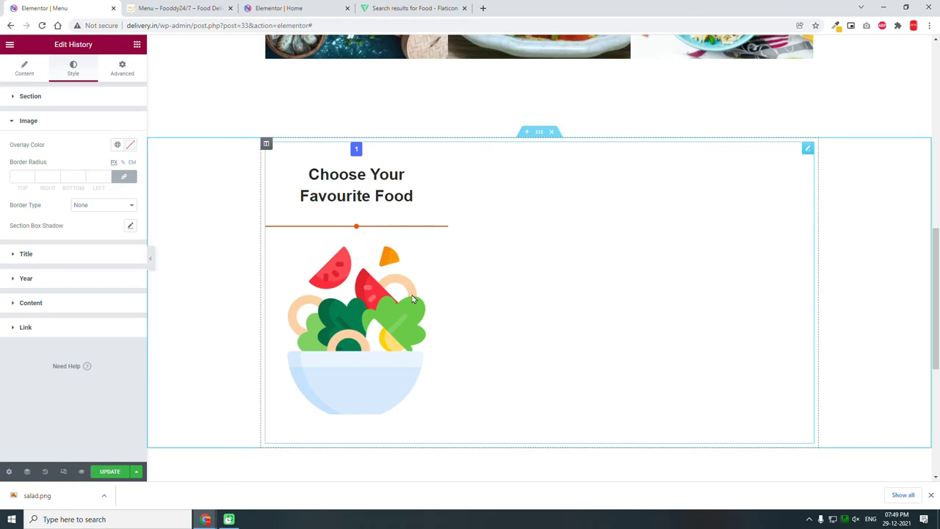
left_click(36, 105)
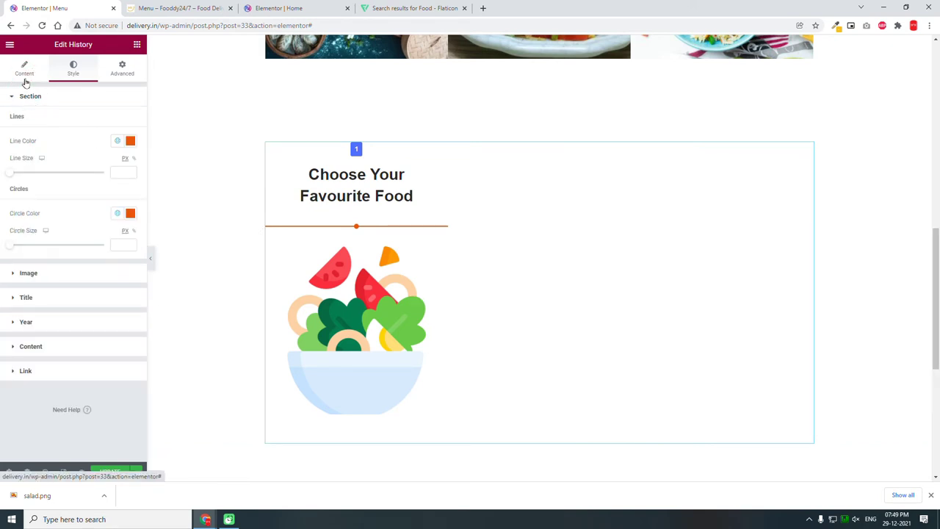
left_click(25, 80)
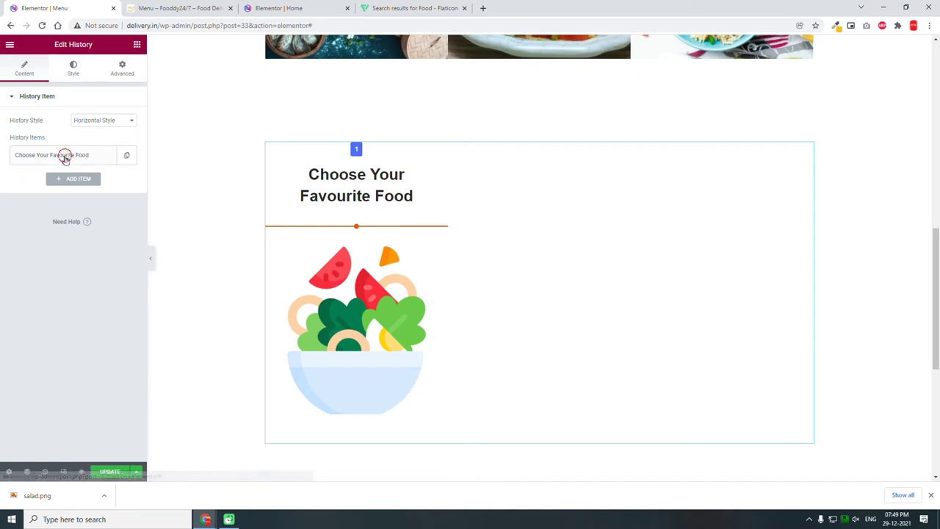
left_click(65, 157)
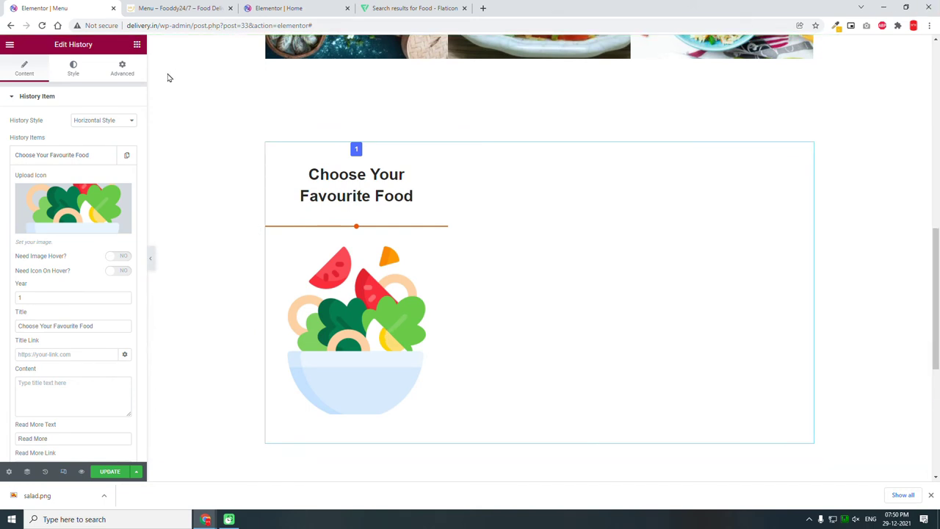
- Open the Pixlr E photo editor in a new browser tab and load the downloaded salad.png into it
left_click(484, 8)
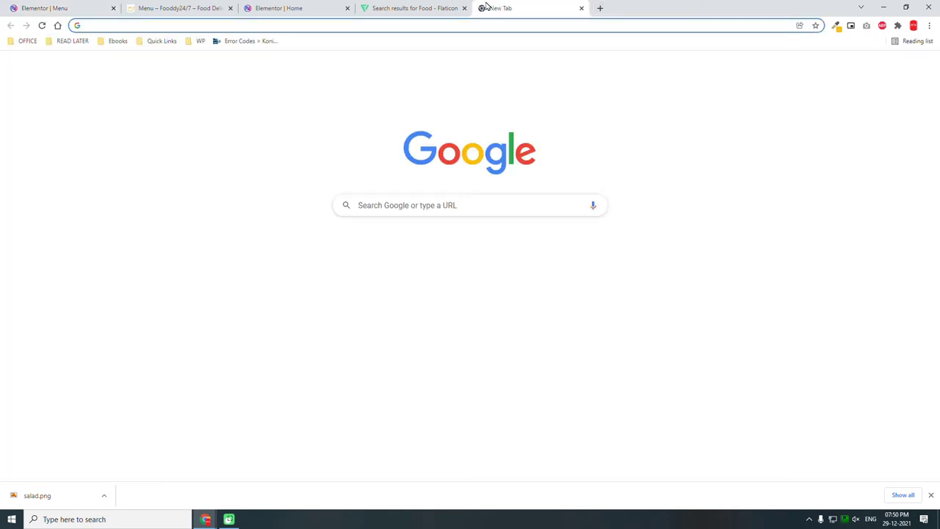
type("pixlr")
key("Return")
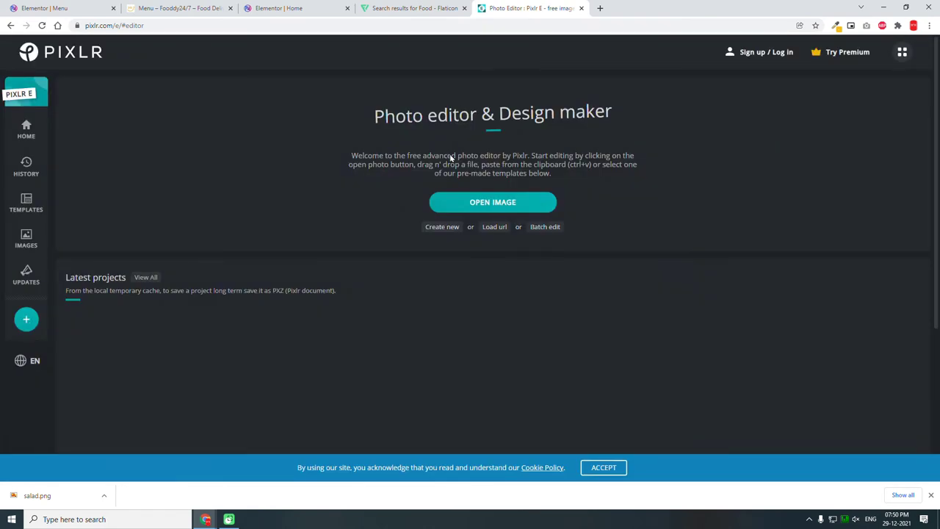
left_click_drag(36, 495, 466, 208)
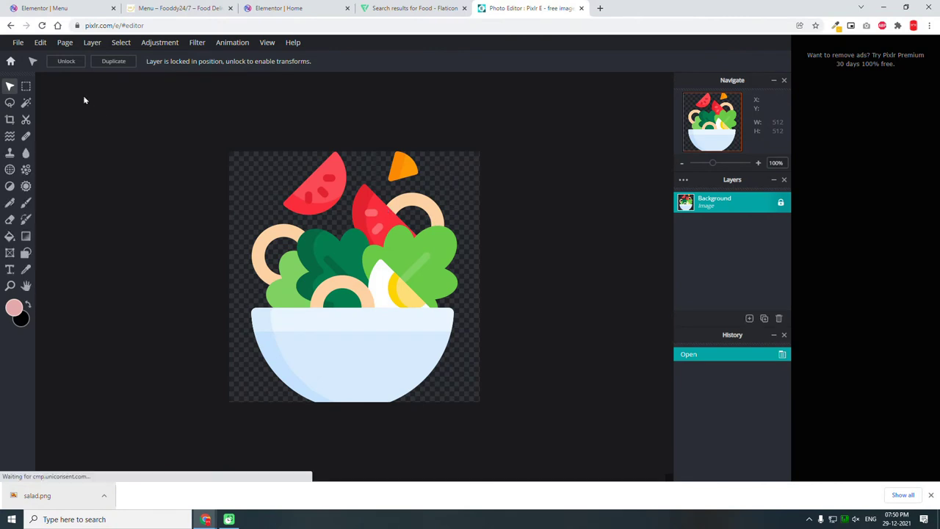
- Scale the salad image's page to 150 px wide with proportions constrained
left_click(42, 46)
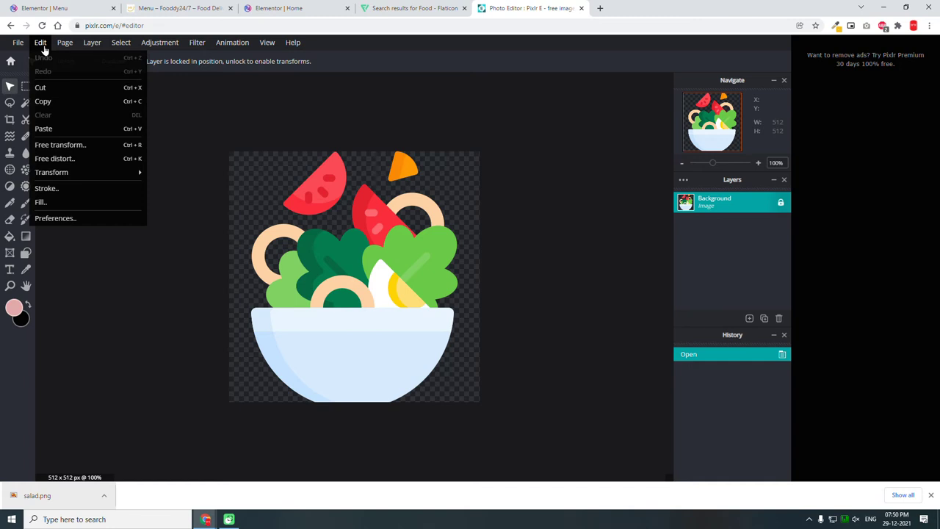
mouse_move(149, 47)
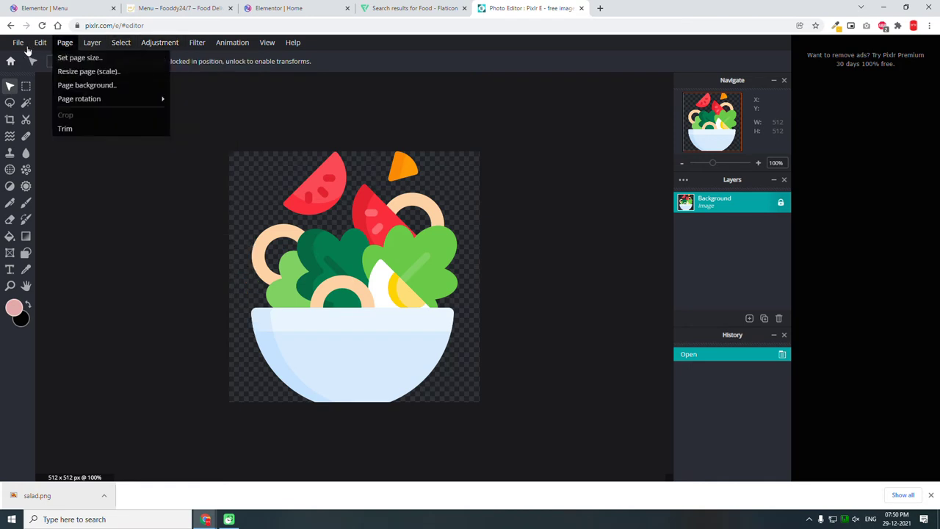
mouse_move(23, 48)
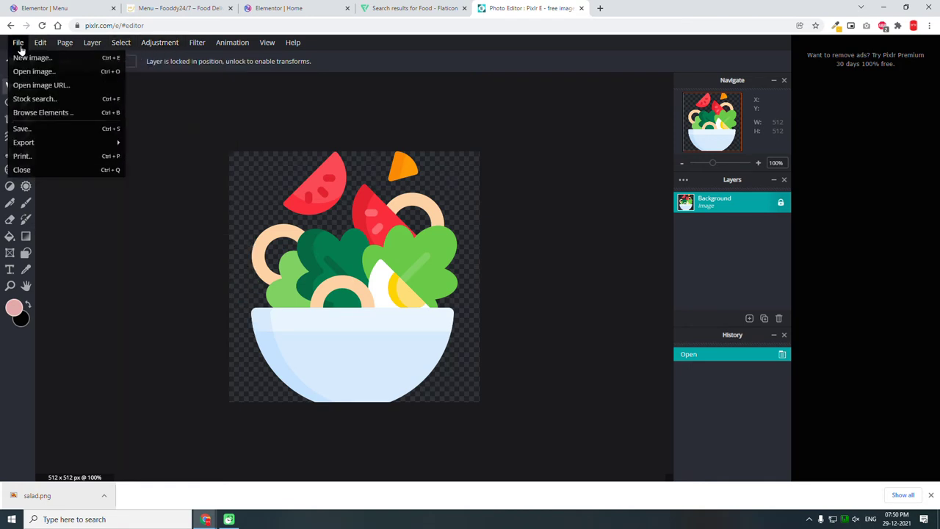
mouse_move(64, 44)
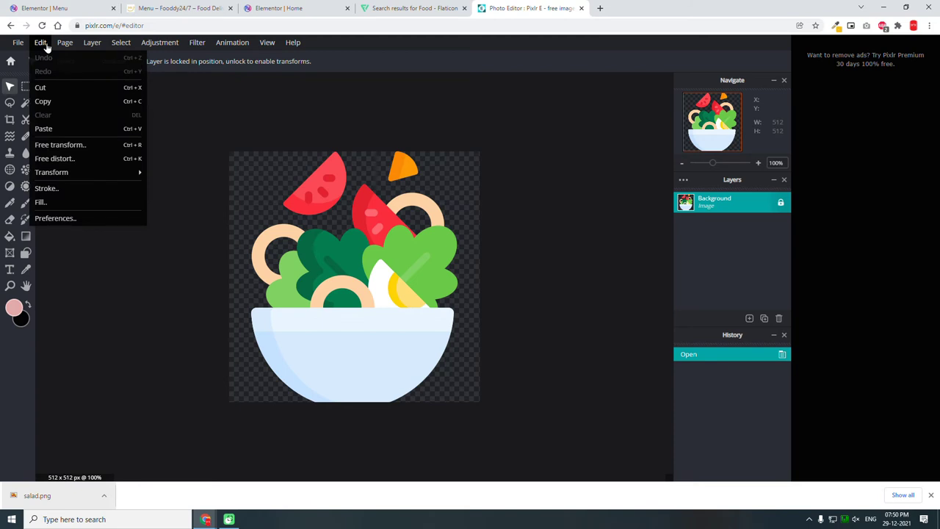
mouse_move(57, 172)
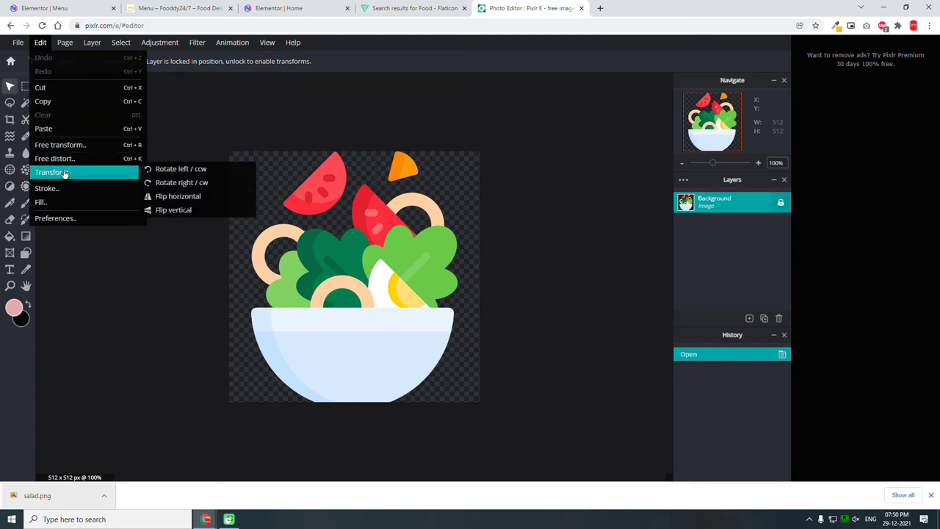
left_click(64, 44)
left_click(67, 44)
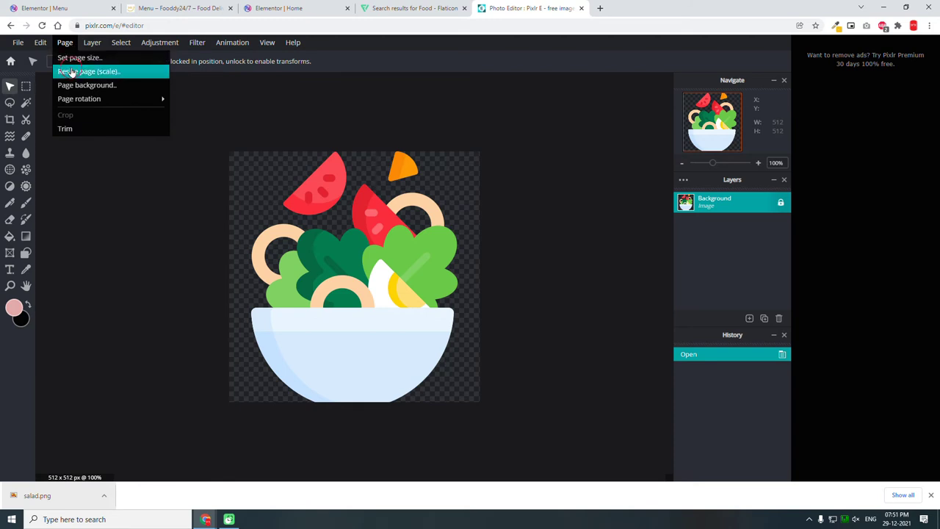
left_click(71, 72)
double_click(547, 214)
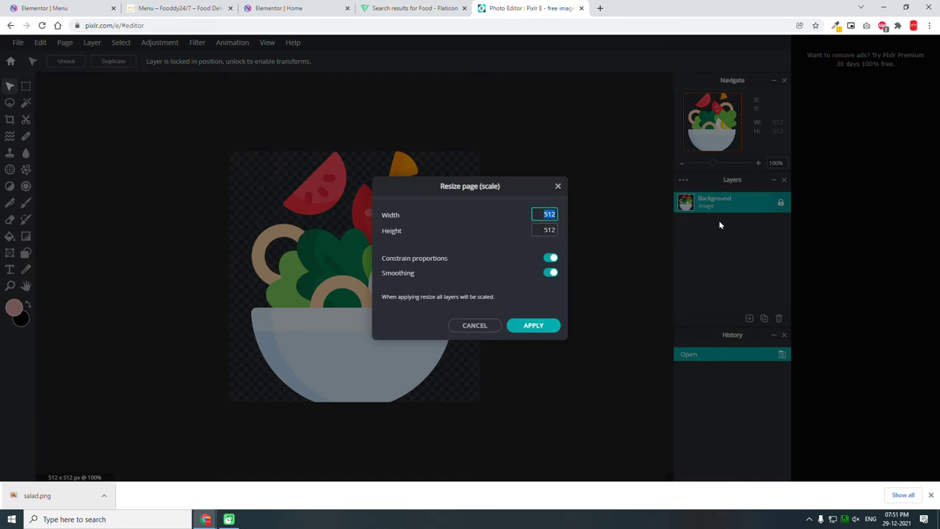
type("150")
left_click(549, 327)
left_click(550, 327)
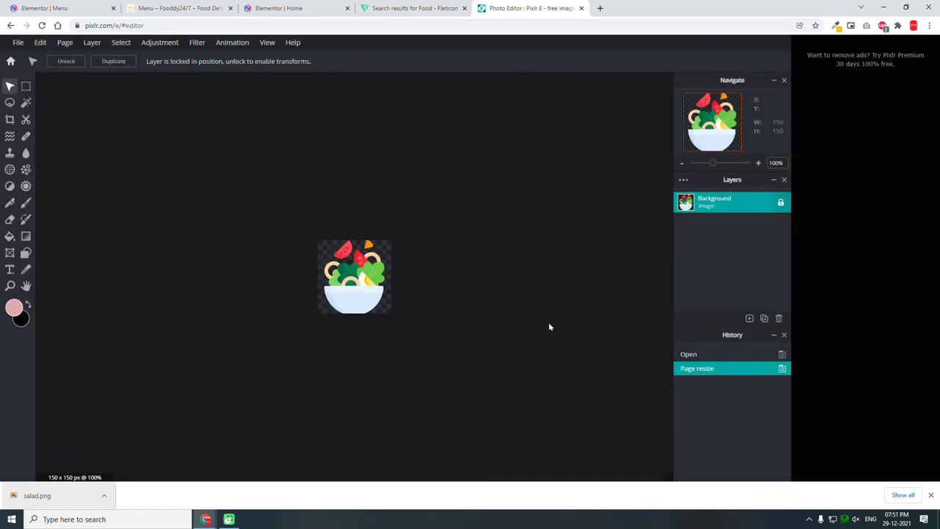
- Save the resized image as a high-quality transparent WebP named salad.webp in Downloads
key("ctrl+s")
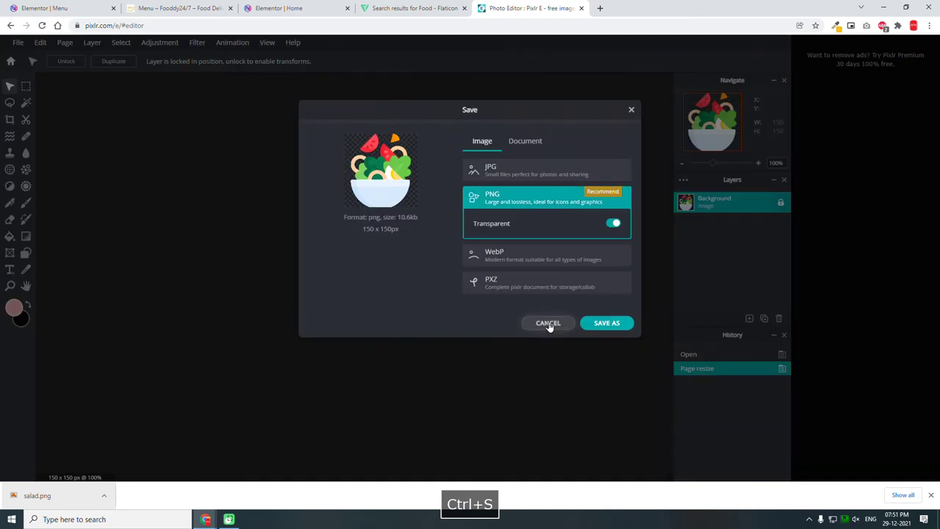
left_click(511, 254)
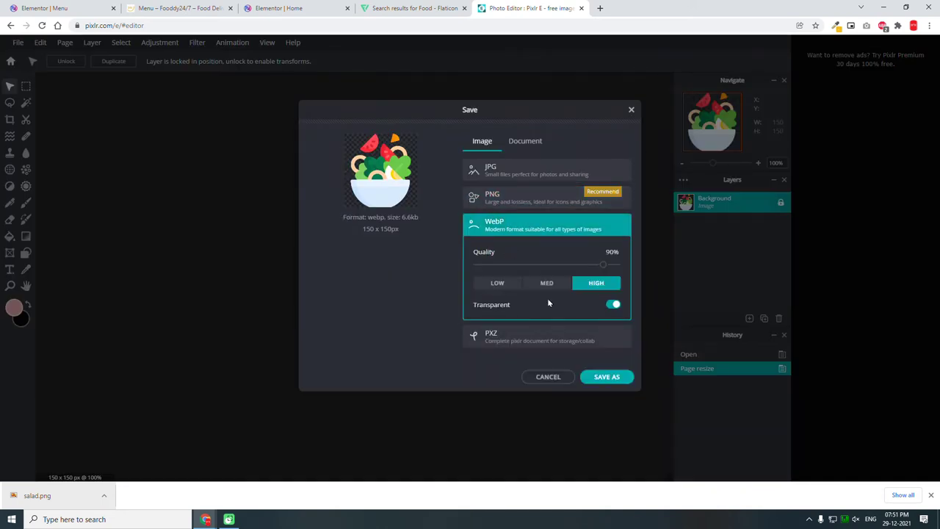
left_click(607, 377)
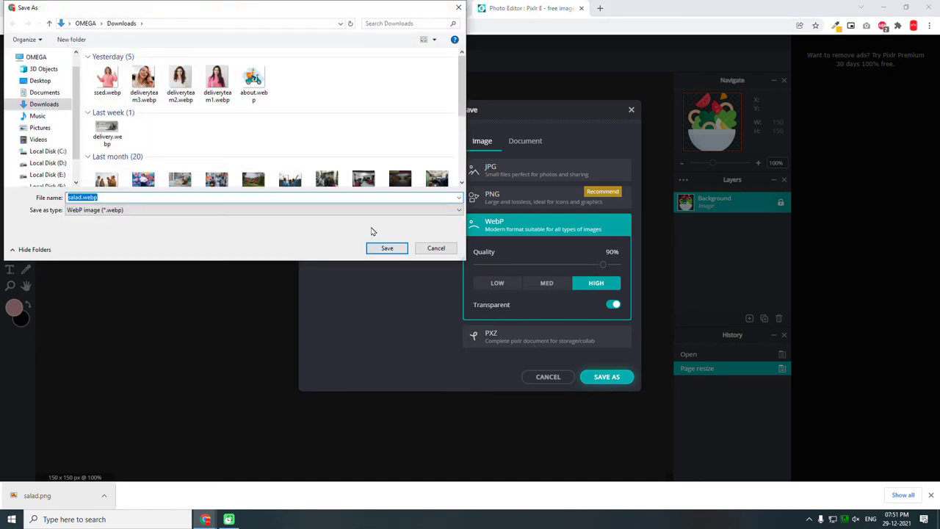
left_click(381, 248)
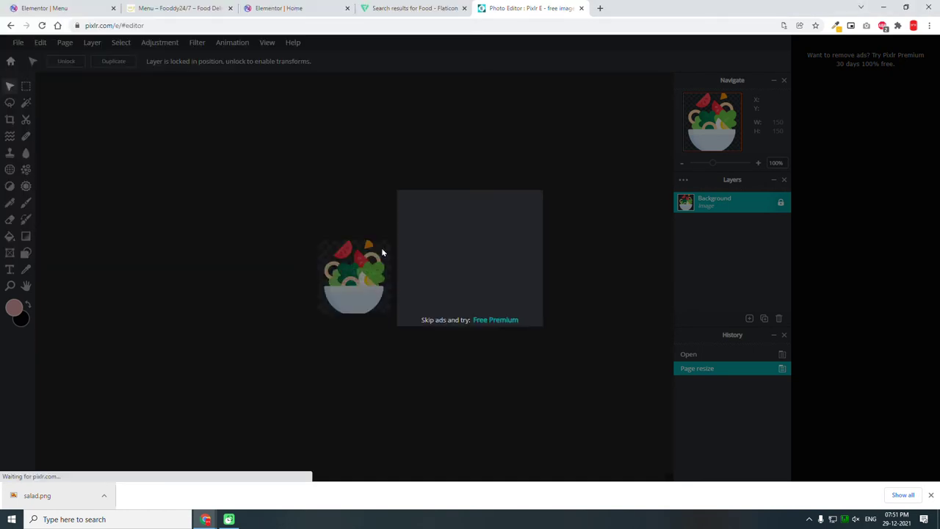
- Return to the Menu page editor, upload salad.webp to the media library and insert it as the history item's icon
left_click(59, 8)
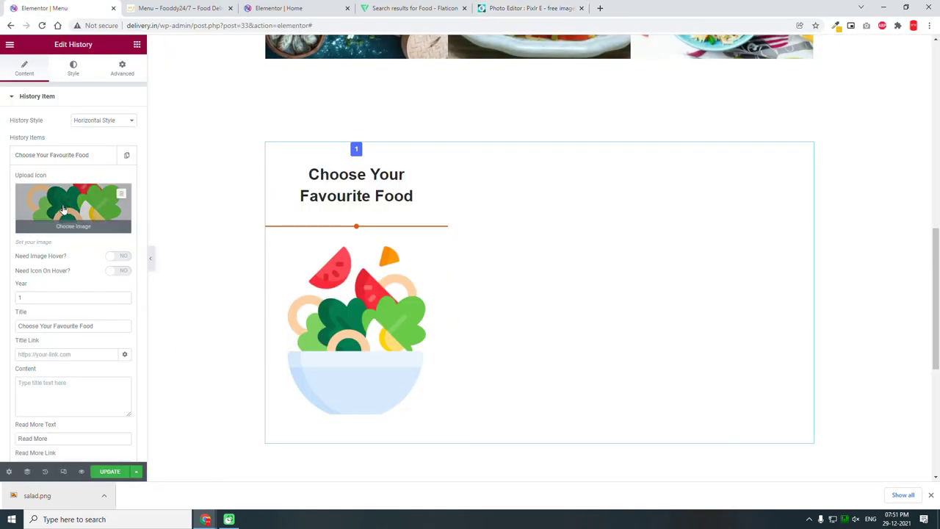
left_click(65, 209)
left_click(139, 83)
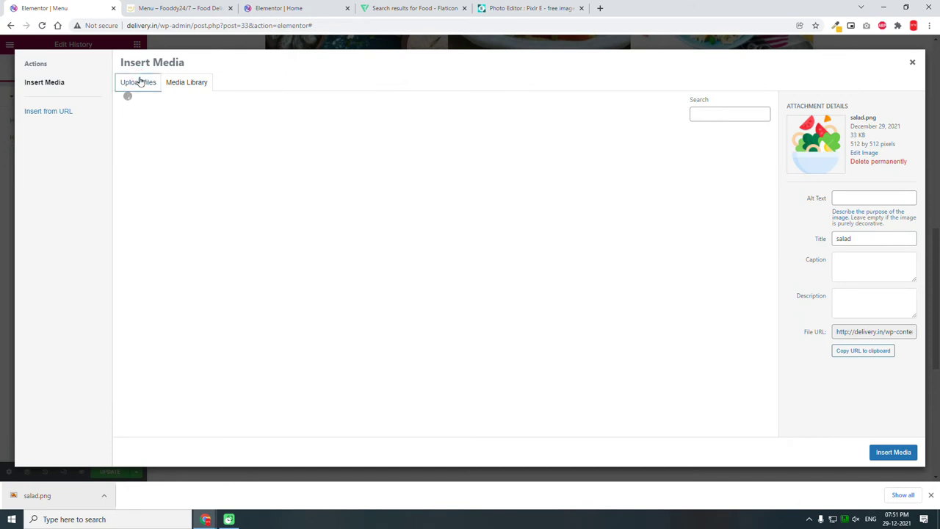
left_click(533, 253)
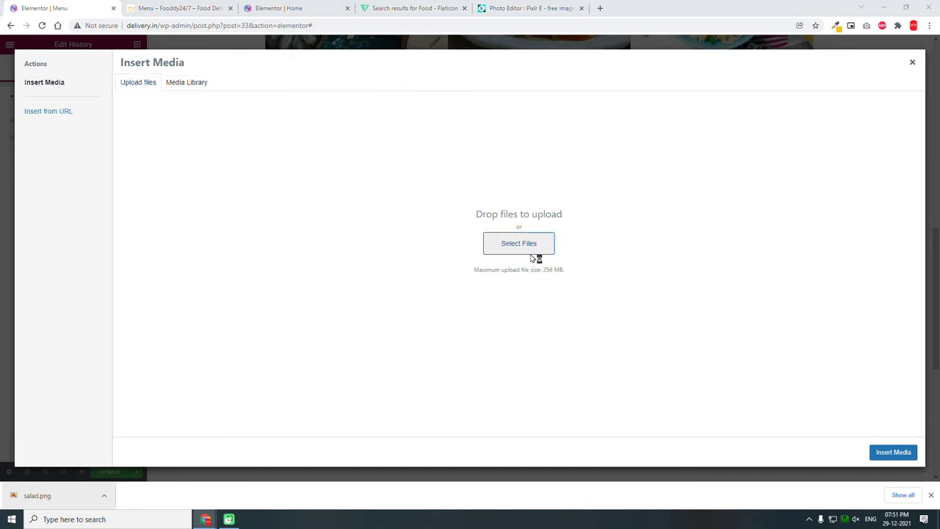
double_click(107, 86)
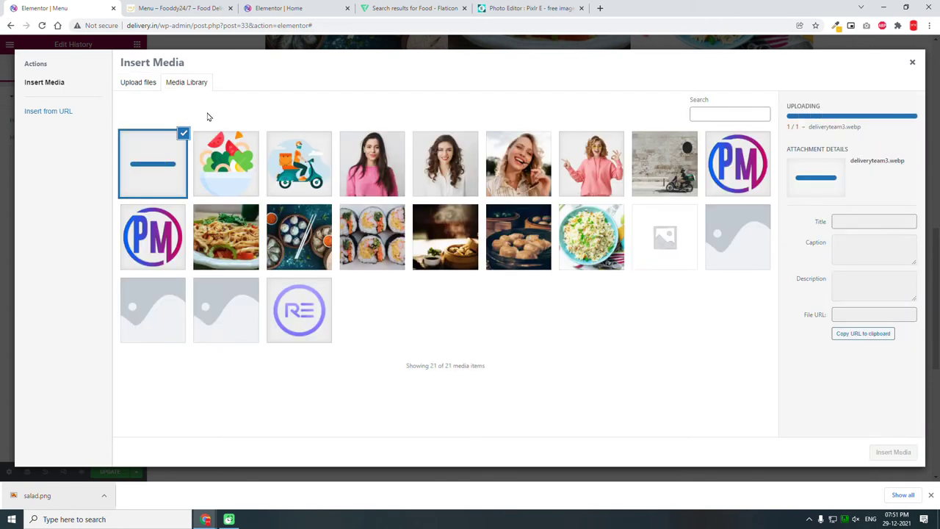
left_click(139, 85)
left_click(535, 247)
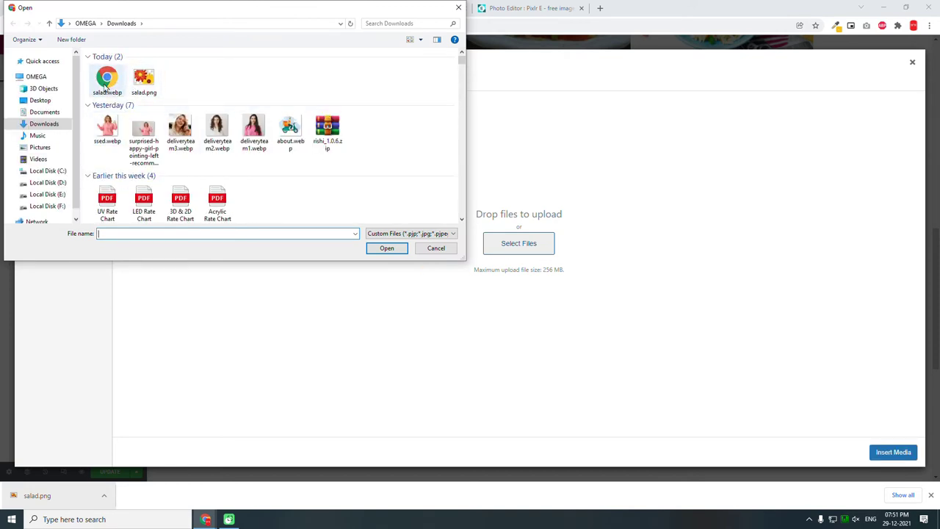
key("Escape")
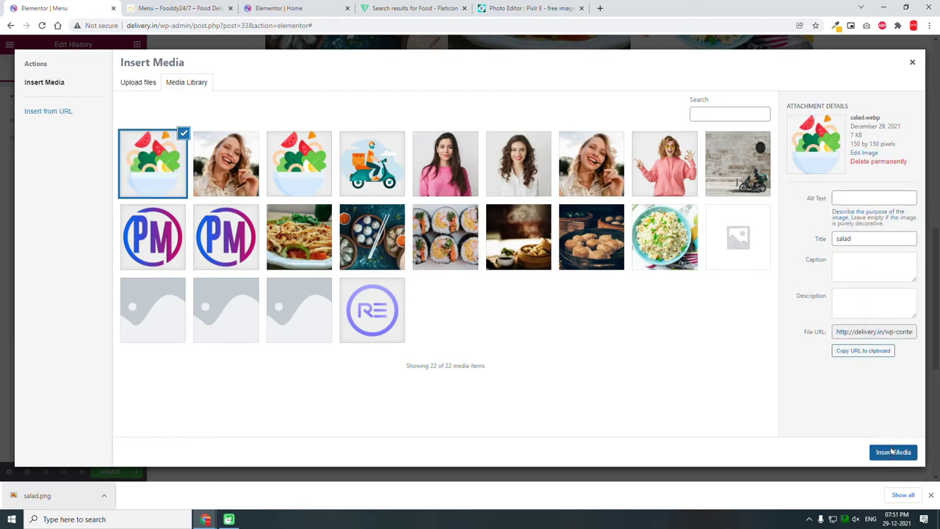
left_click(893, 451)
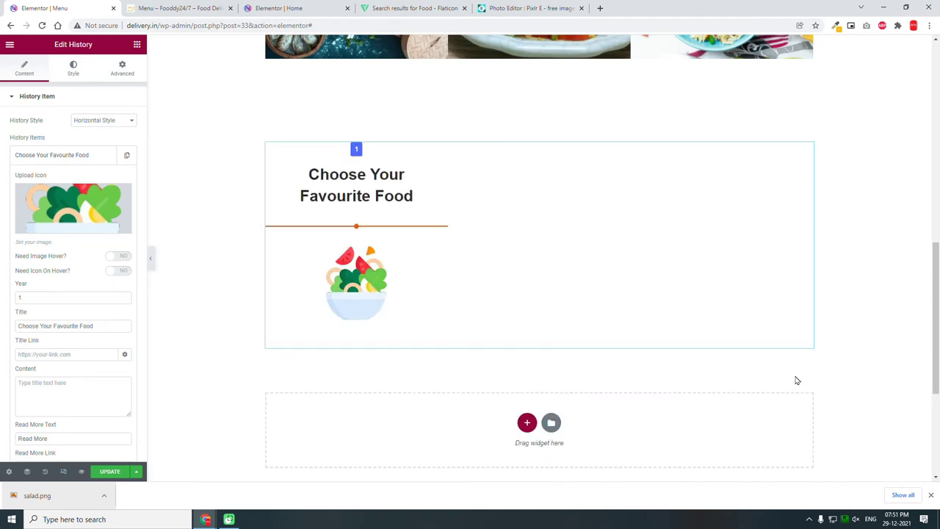
left_click(152, 261)
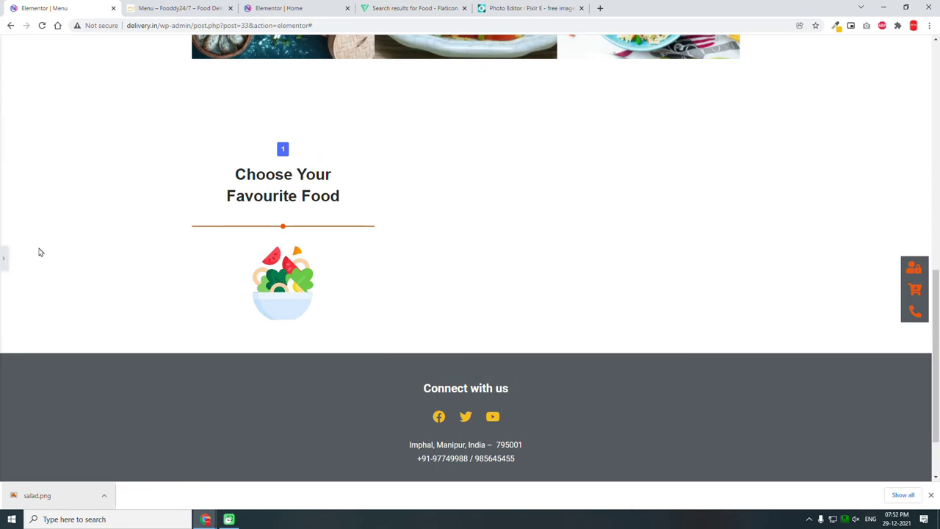
left_click(4, 262)
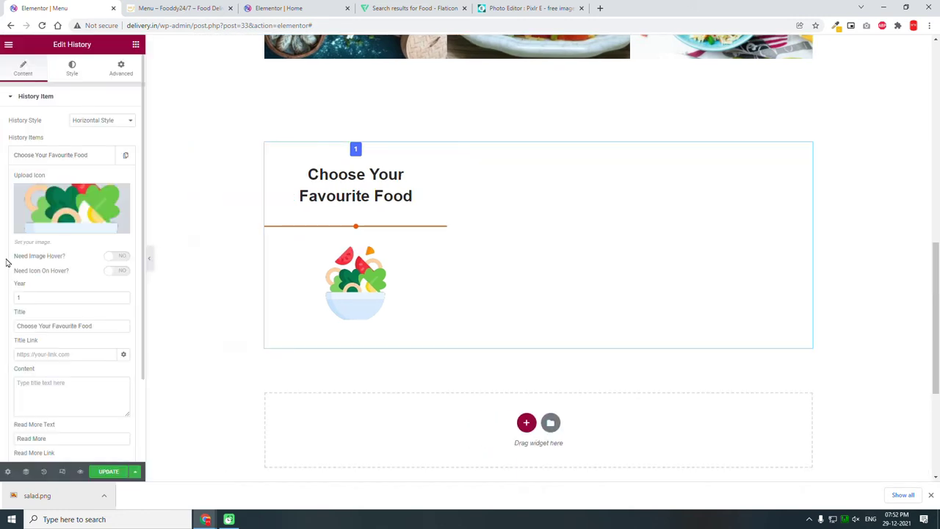
- Style the History widget's Year badge with the Primary global background color and a padding of 20 on all sides
left_click(75, 78)
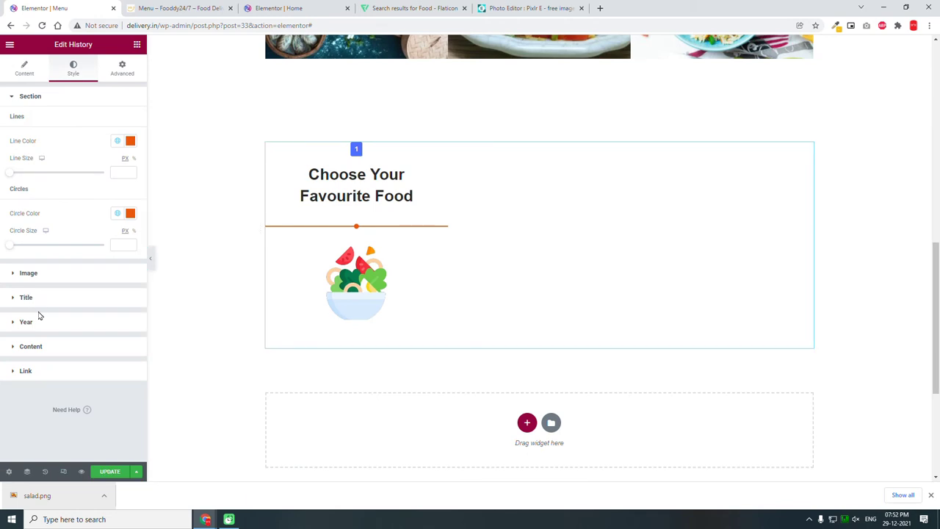
left_click(39, 322)
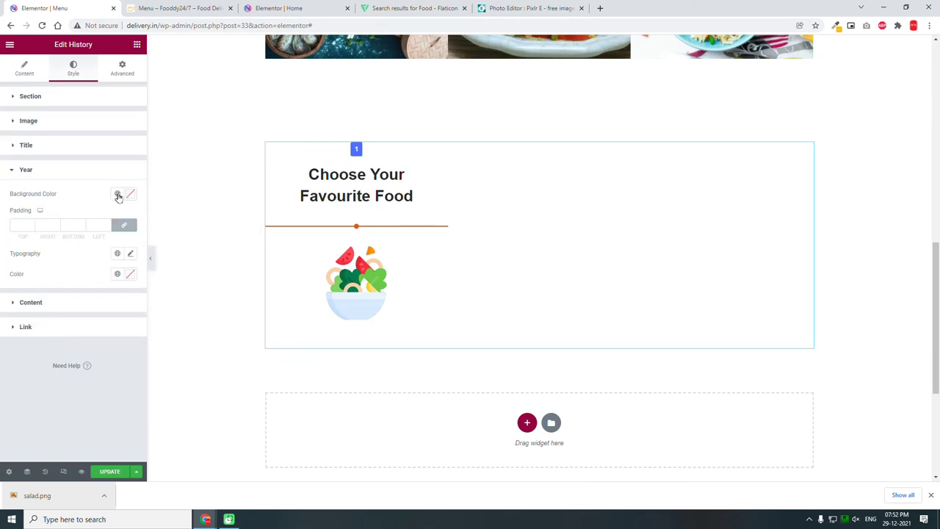
left_click(117, 193)
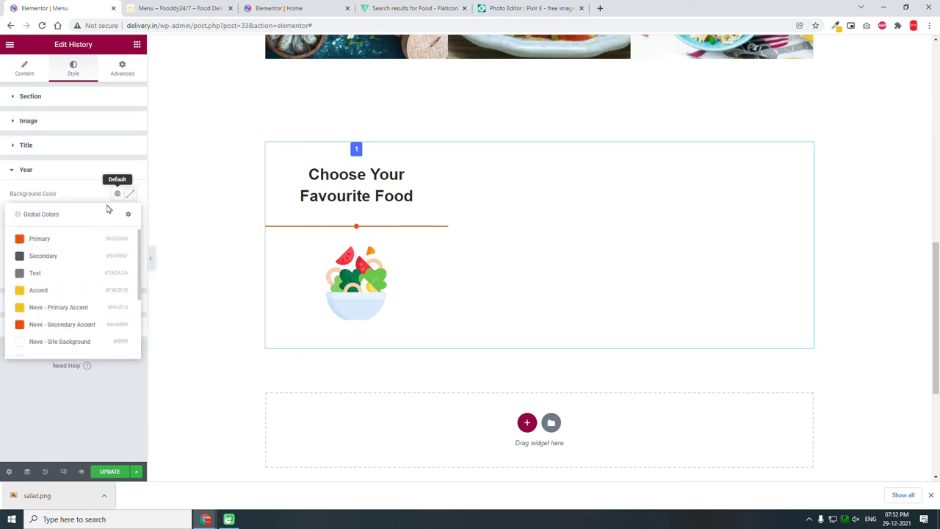
left_click(58, 241)
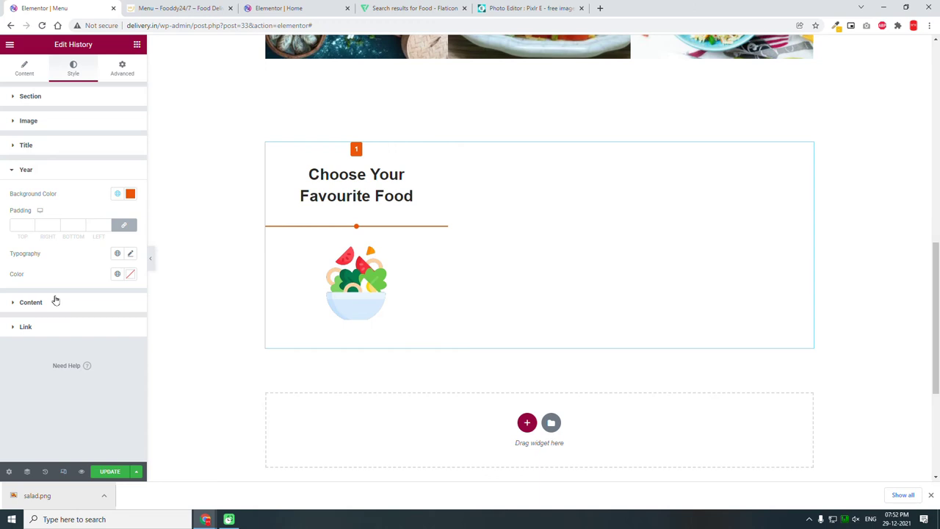
left_click(19, 225)
type("20")
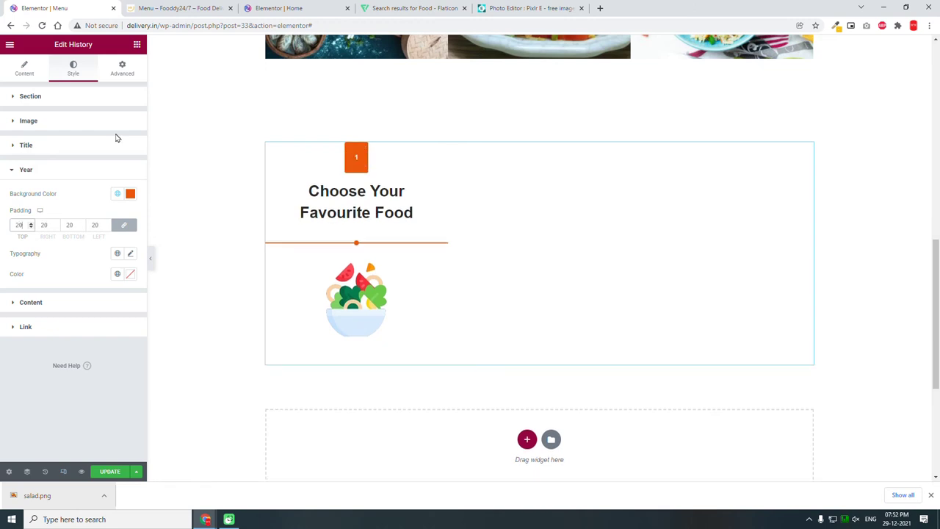
- Set the Year badge's typography size to 30 px
left_click(130, 254)
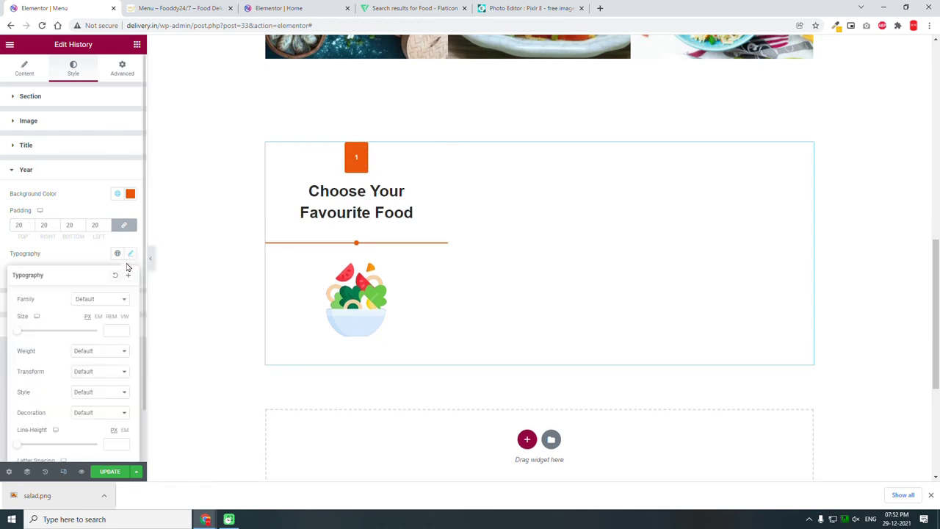
left_click(112, 332)
type("30")
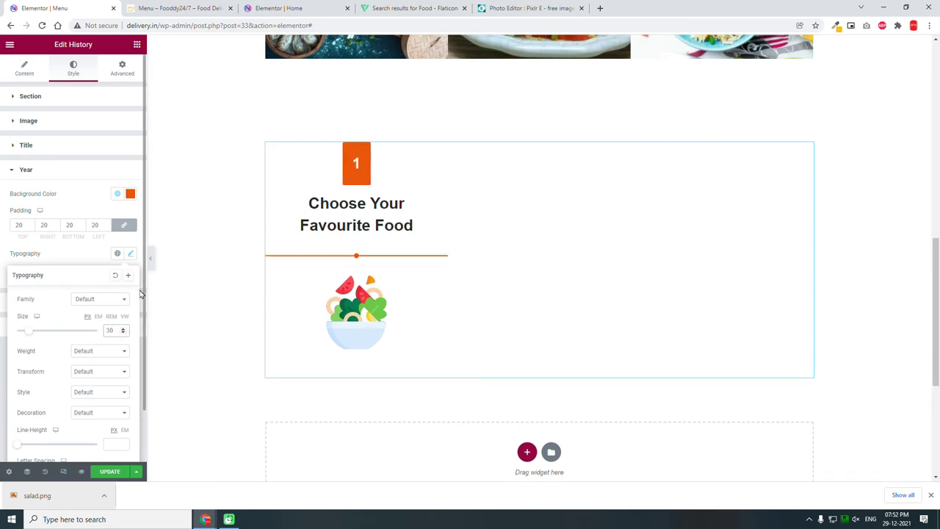
- Set the Year badge's padding to 10 at top and bottom and 20 at right and left, with the sides unlinked
left_click(97, 225)
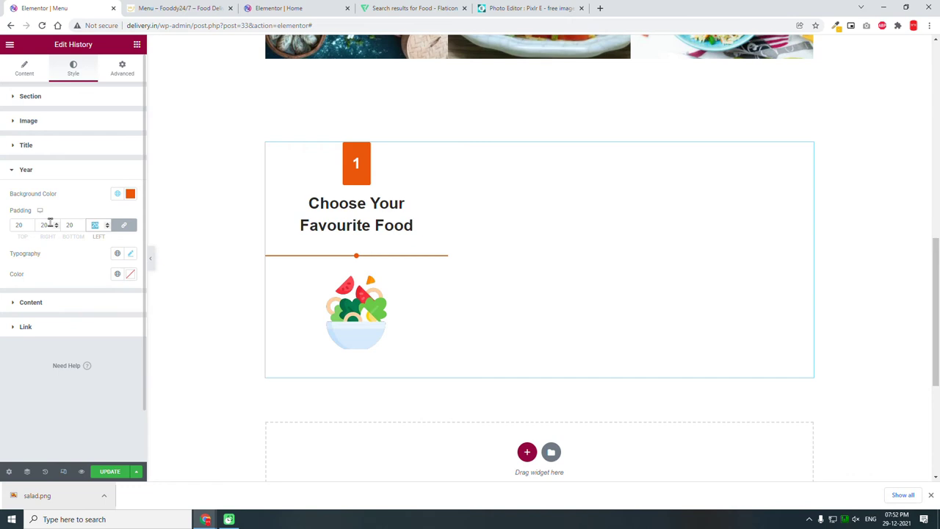
type("10")
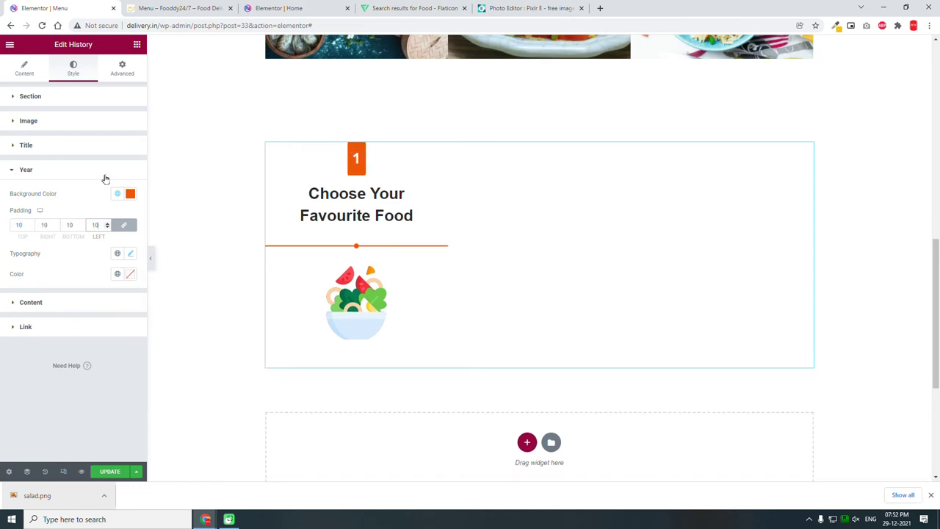
left_click(123, 225)
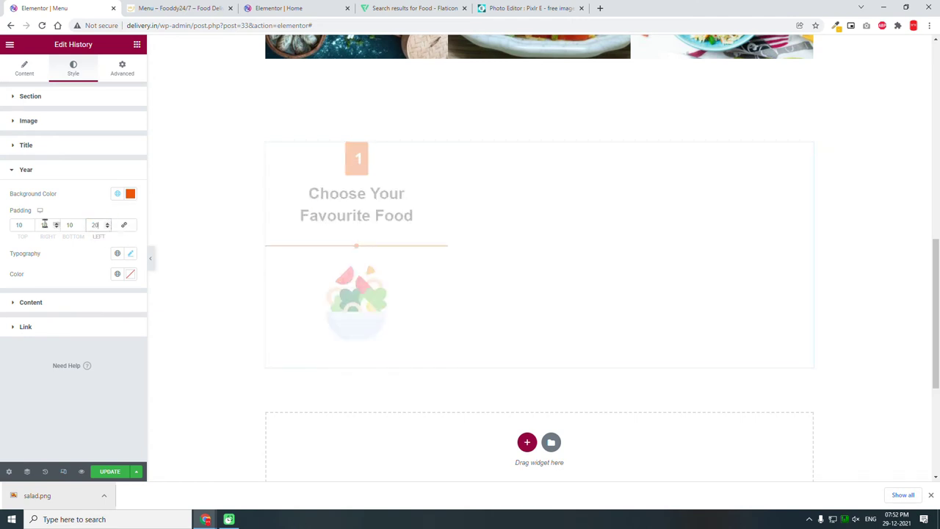
type("20")
left_click(45, 225)
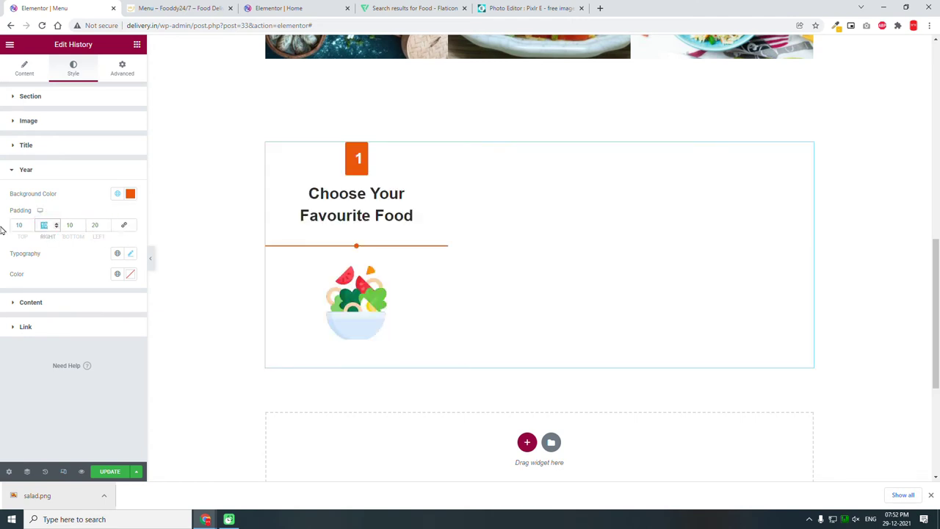
type("20")
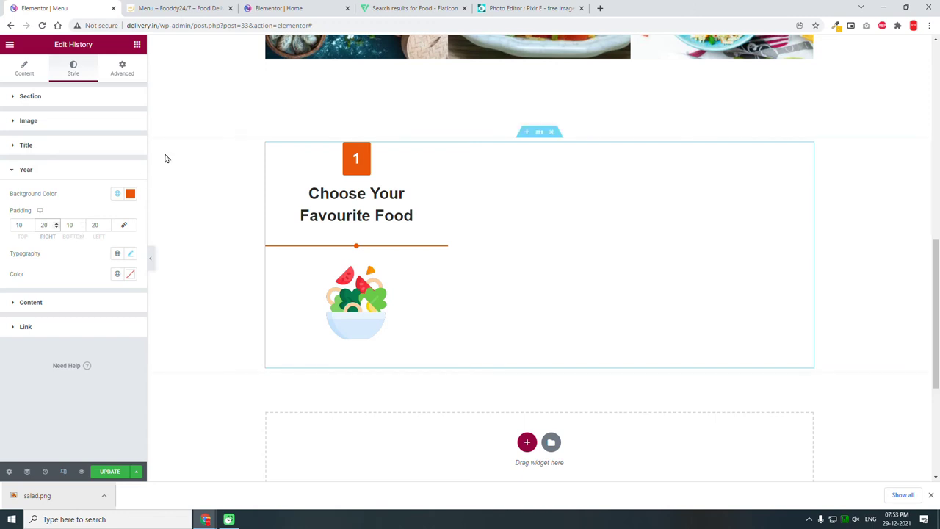
- Duplicate the "Choose Your Favourite Food" history item and set the copy's Year to 2
left_click(23, 72)
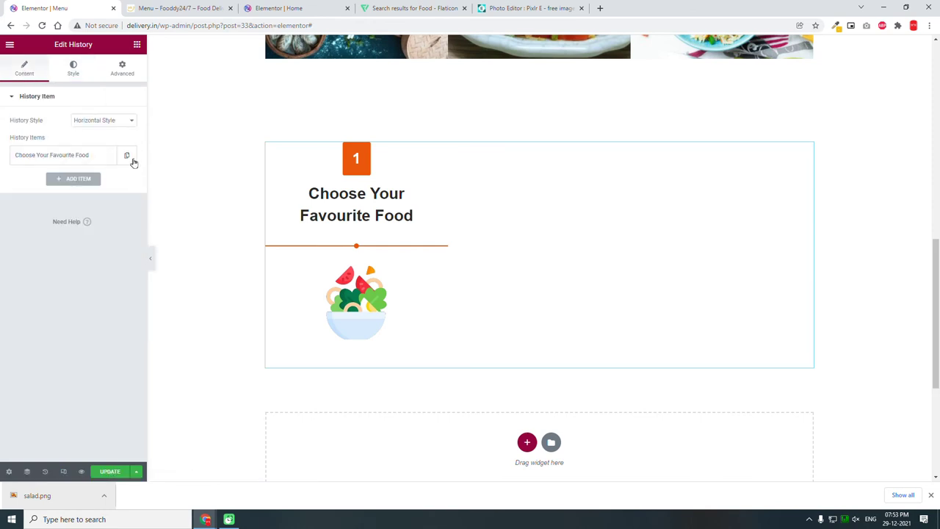
left_click(126, 156)
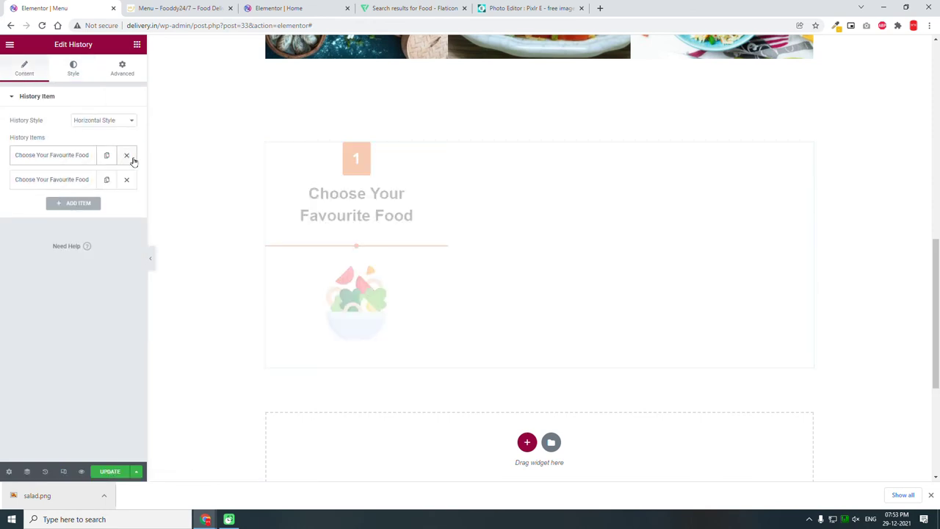
left_click(78, 183)
left_click_drag(36, 322, 3, 325)
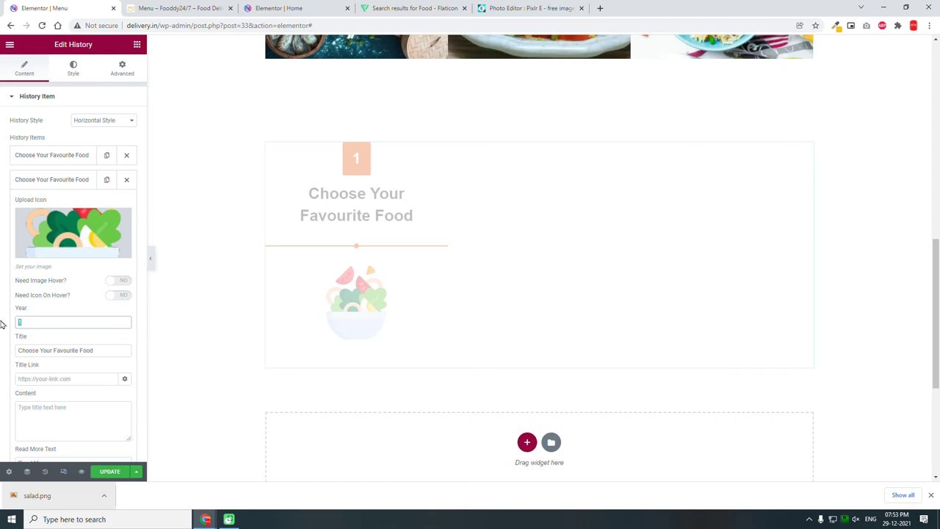
type("2")
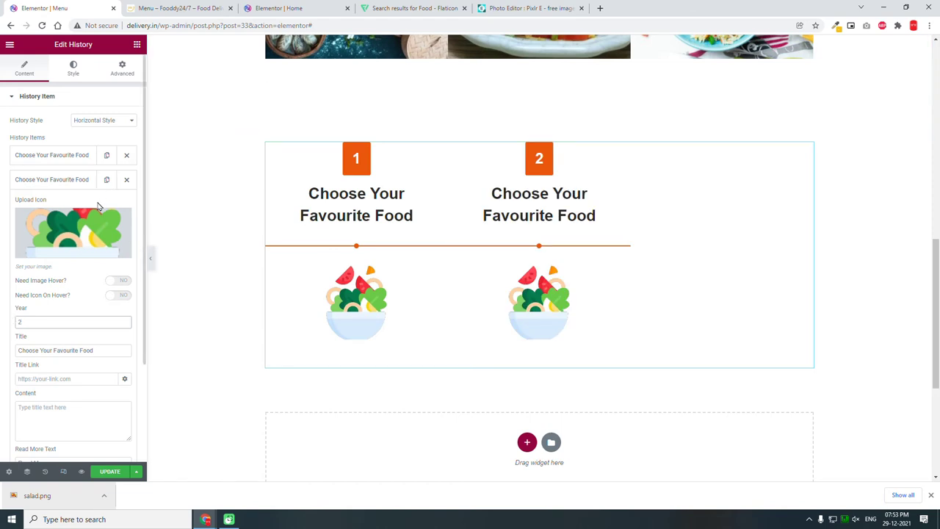
- Return to Flaticon, close the salad icon's details and search the icons for "checkout"
left_click(412, 8)
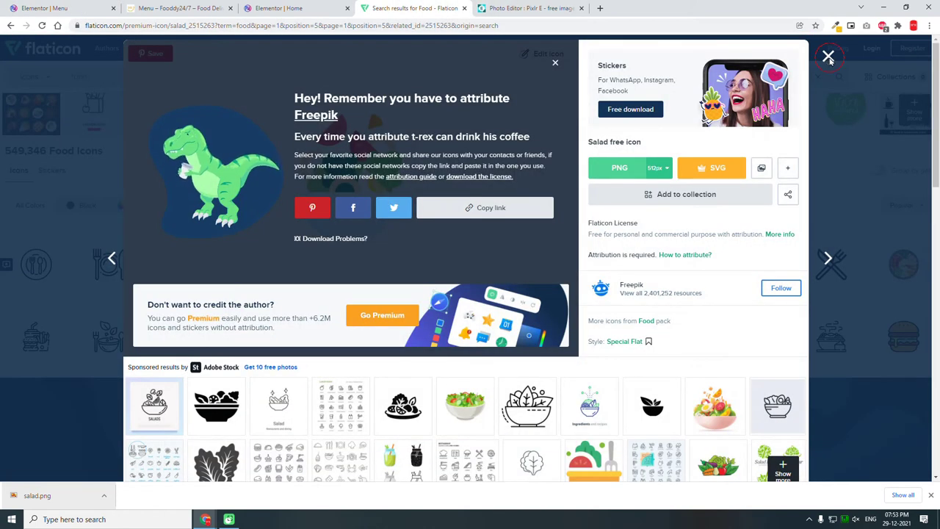
left_click(828, 57)
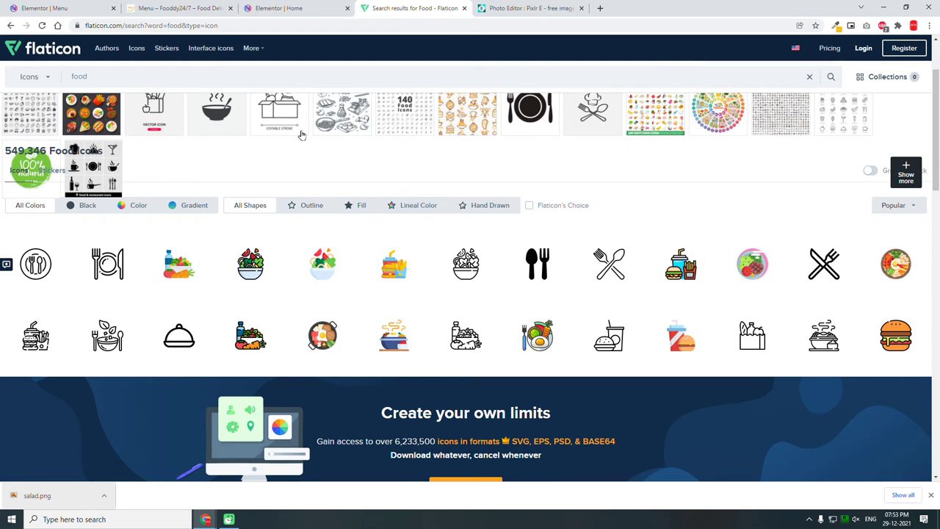
left_click_drag(221, 78, 2, 81)
type("checkout")
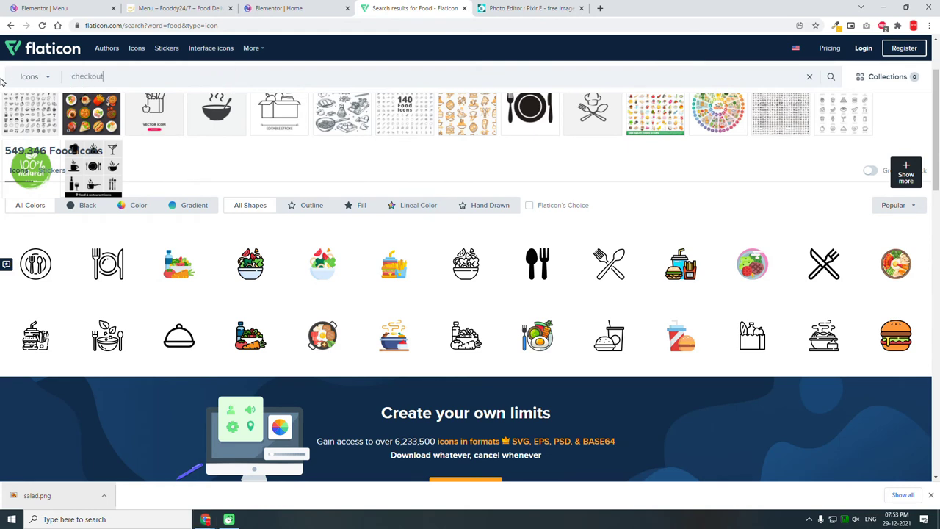
key("Return")
left_click(821, 7)
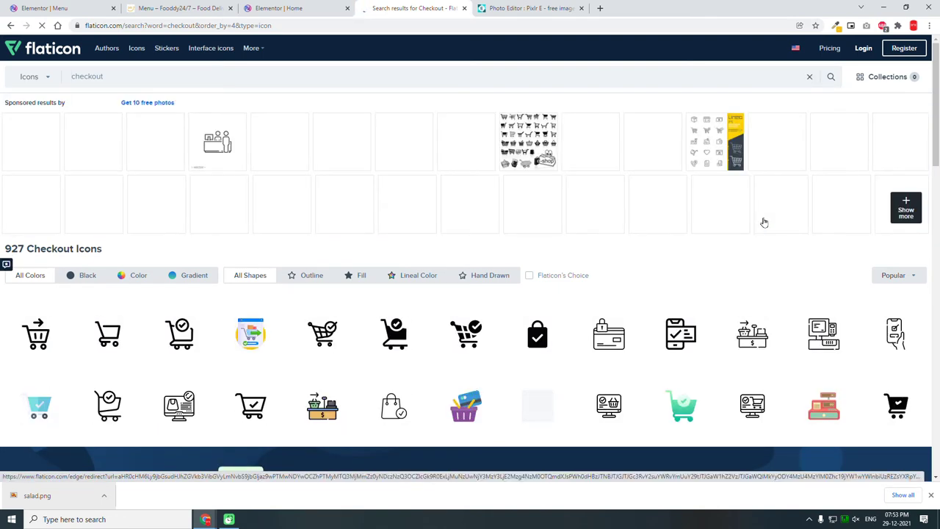
- Download the free Checkout icon with the cart in a browser window as a 512px PNG, saved as checkout.png in Downloads
scroll(764, 222, "down", 1)
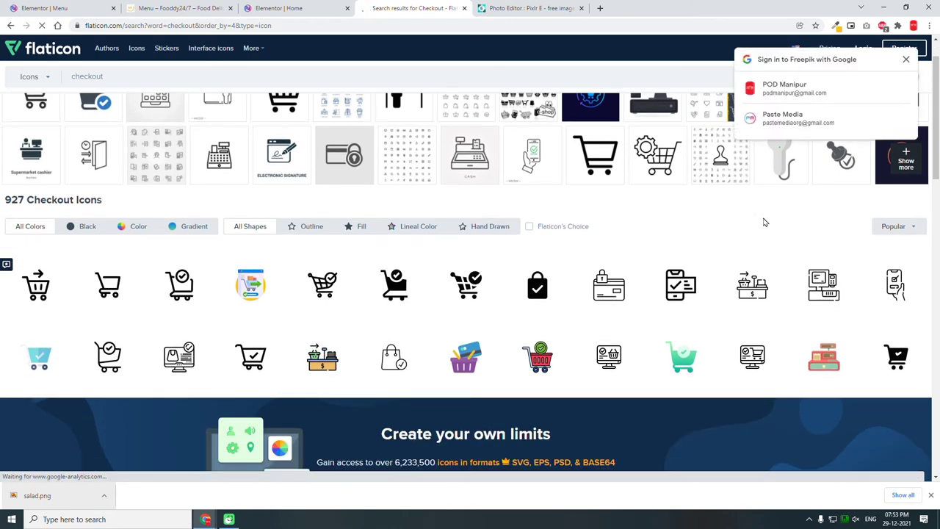
mouse_move(273, 275)
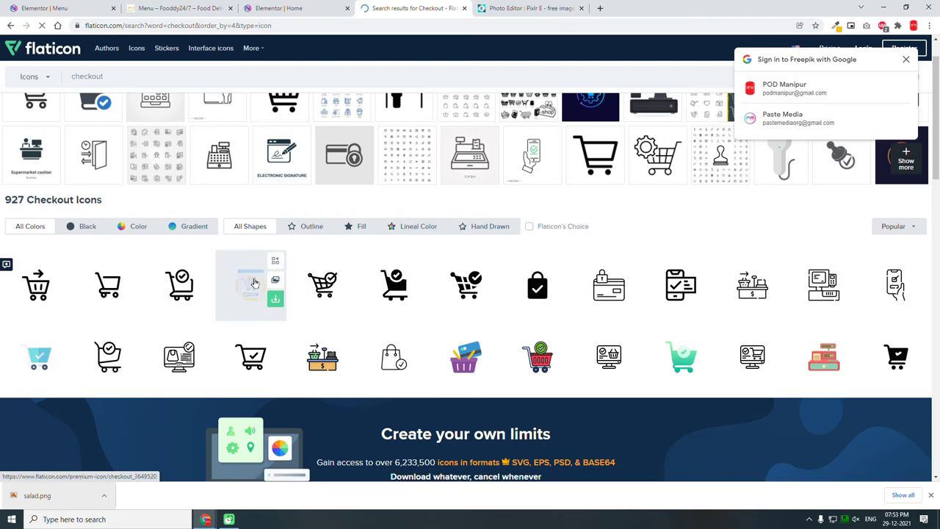
left_click(254, 286)
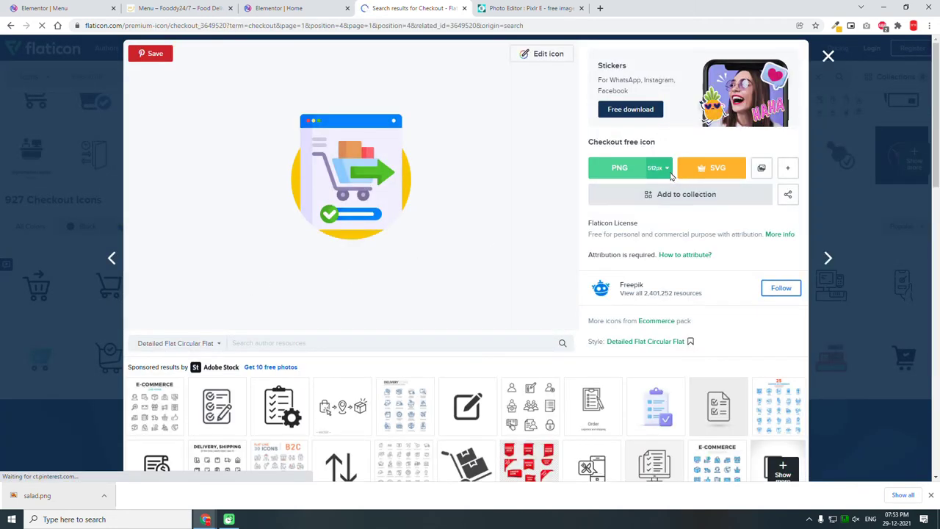
left_click(667, 175)
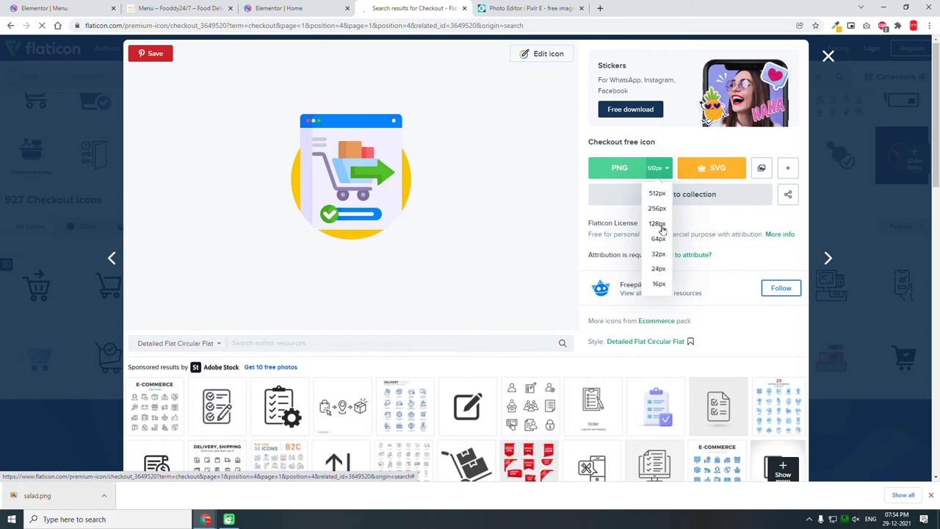
left_click(739, 263)
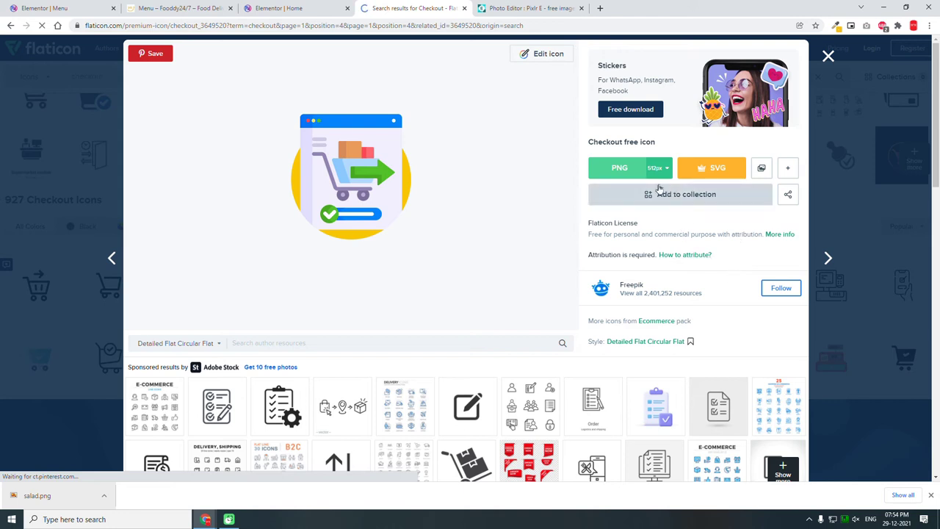
left_click(621, 169)
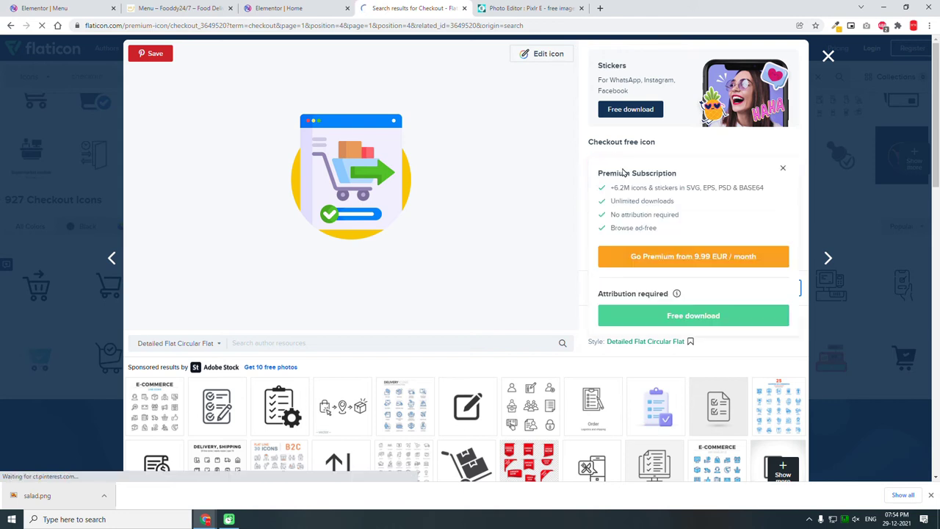
left_click(685, 321)
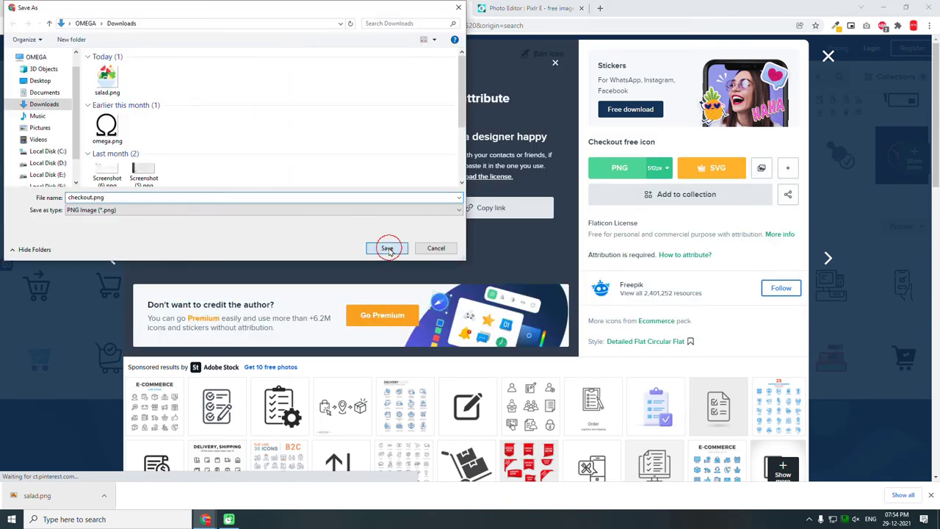
left_click(386, 247)
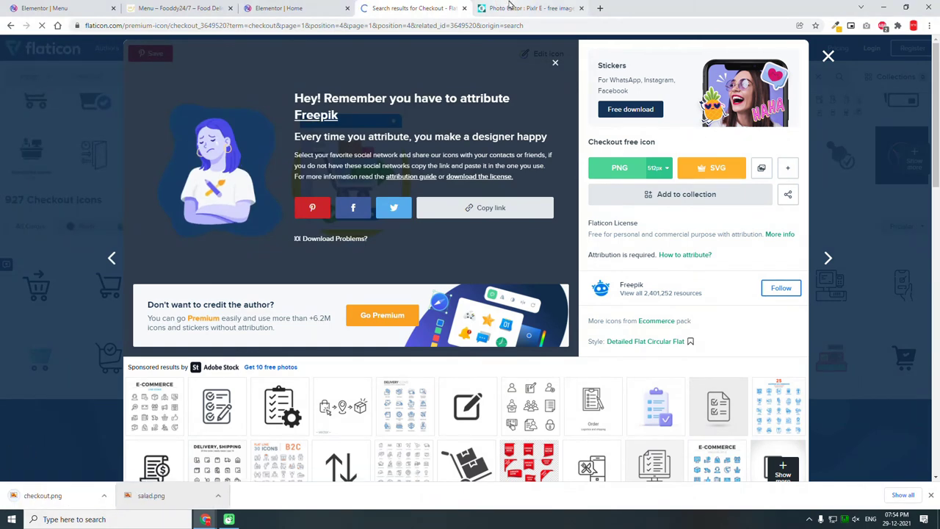
- Switch to Pixlr E and open the downloaded checkout.png as a new document
left_click(510, 6)
left_click(537, 185)
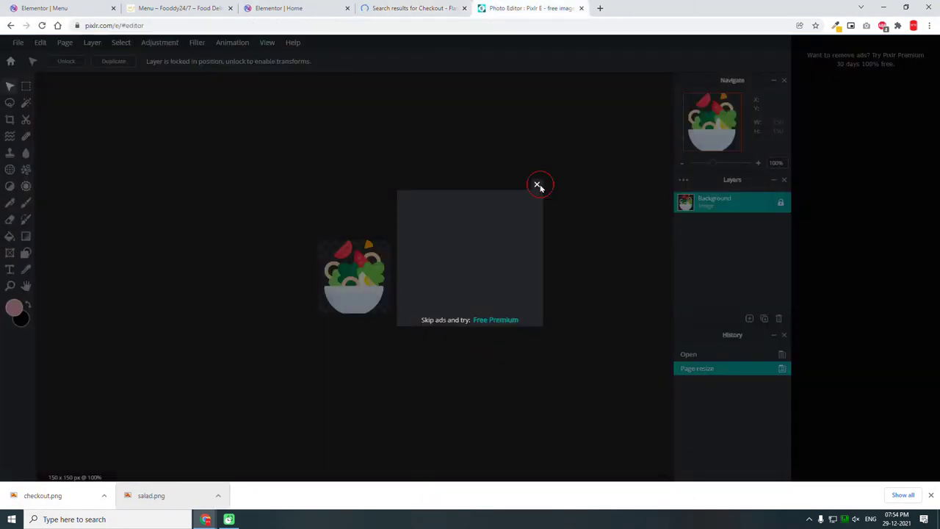
left_click_drag(29, 495, 352, 296)
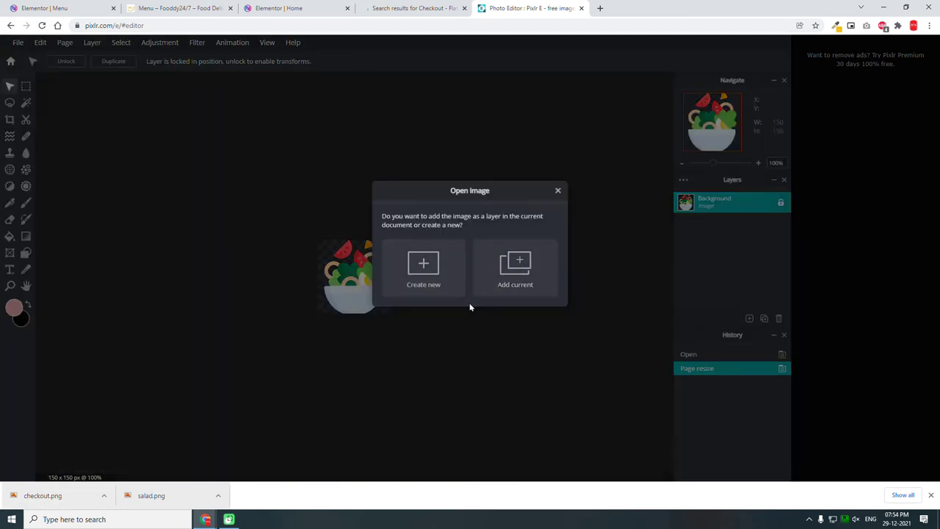
left_click(445, 290)
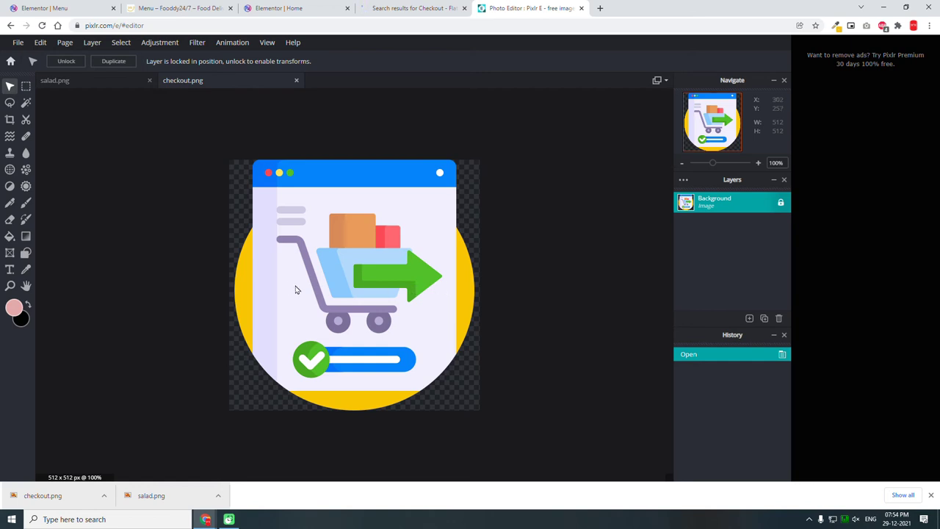
- Enlarge the checkout image's page size by 150 px in width and height using Relative change, anchored at the centre
left_click(41, 45)
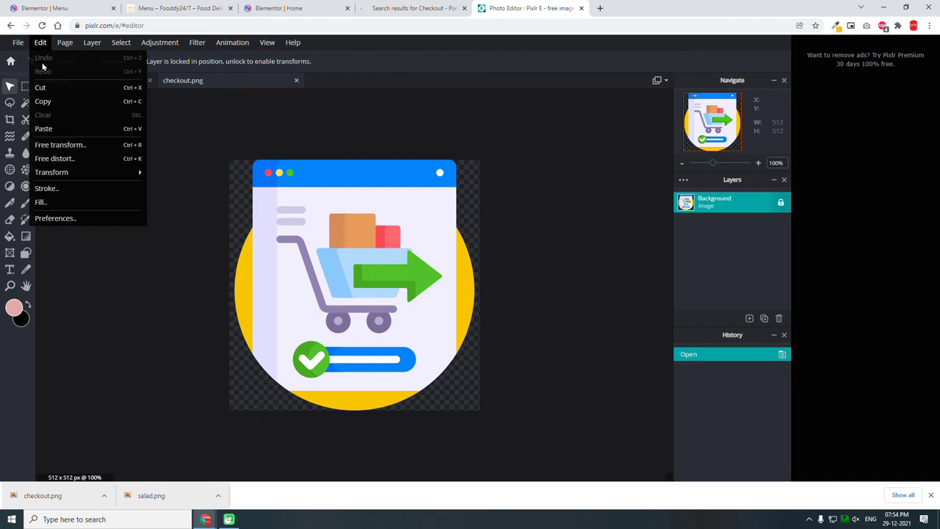
mouse_move(64, 50)
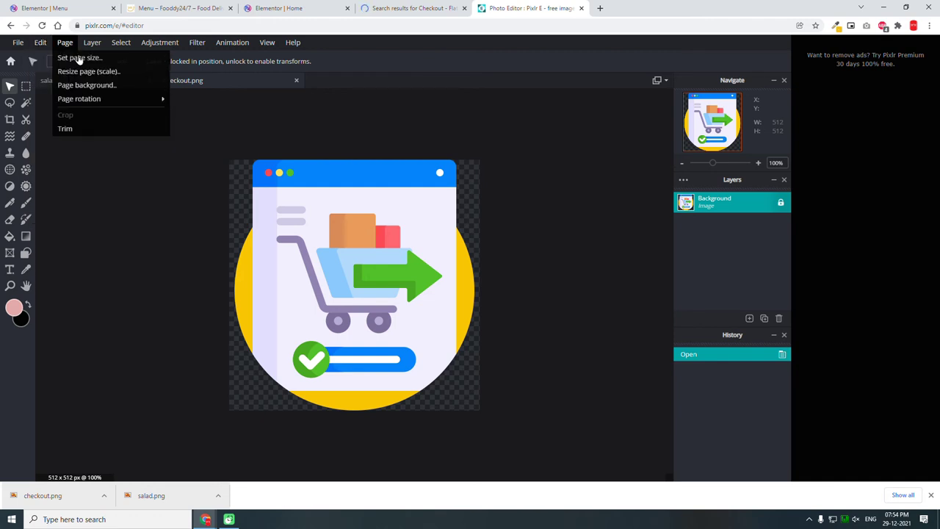
left_click(81, 59)
left_click(540, 177)
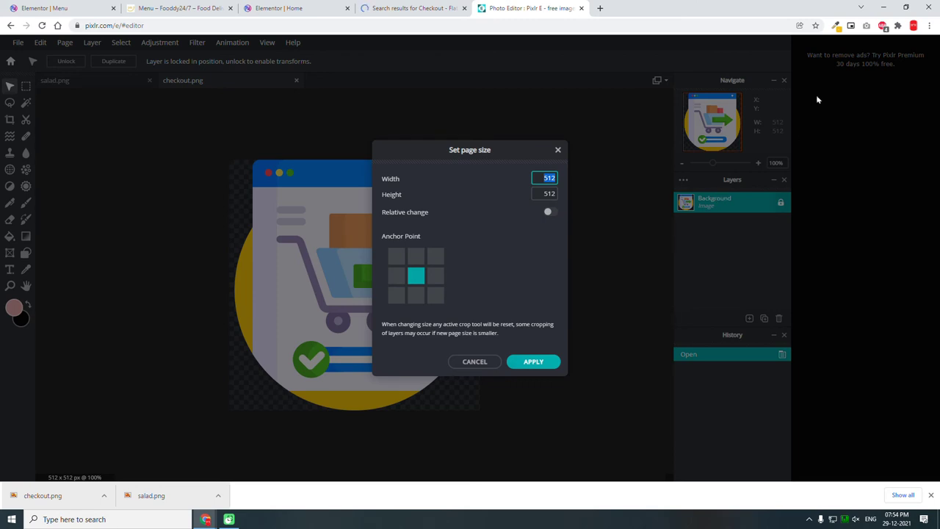
type("150")
left_click(549, 213)
left_click(551, 179)
type("150")
left_click(543, 194)
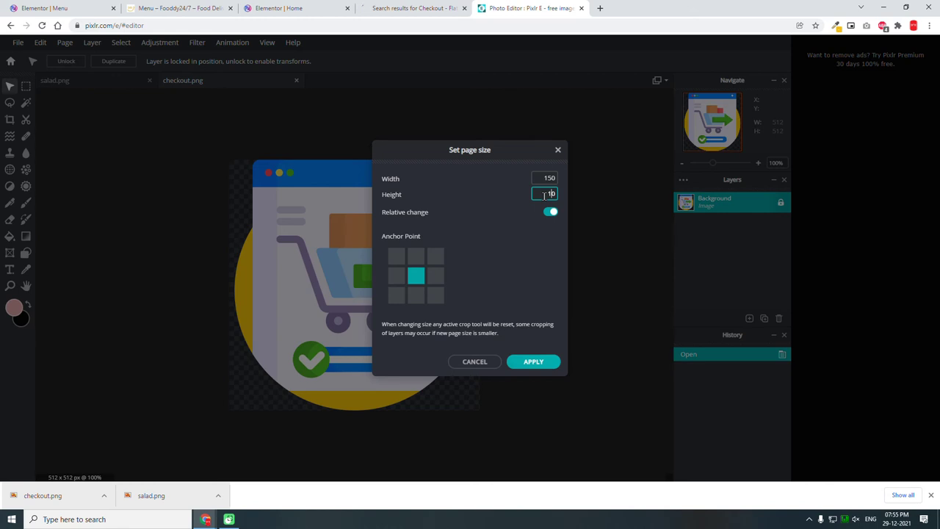
left_click(534, 361)
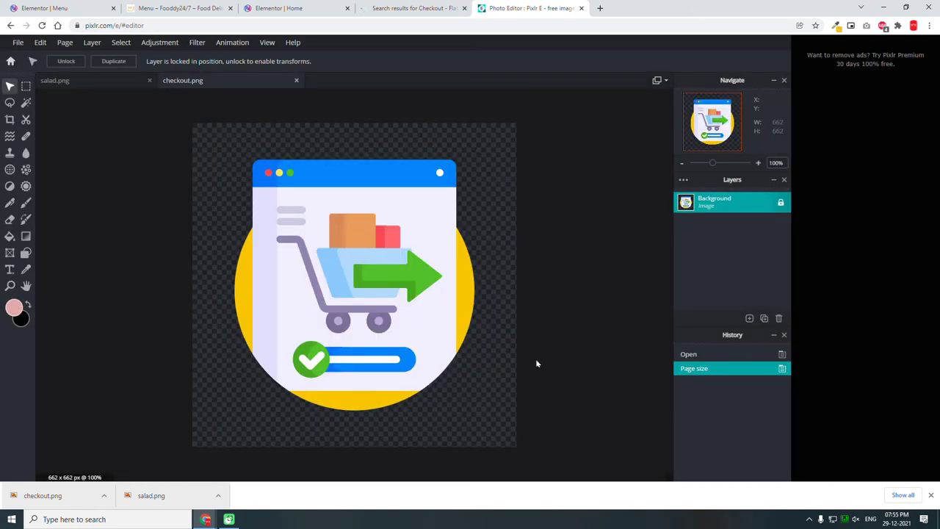
- Scale the checkout image's page to 150 x 150 px with constrained proportions
left_click(65, 42)
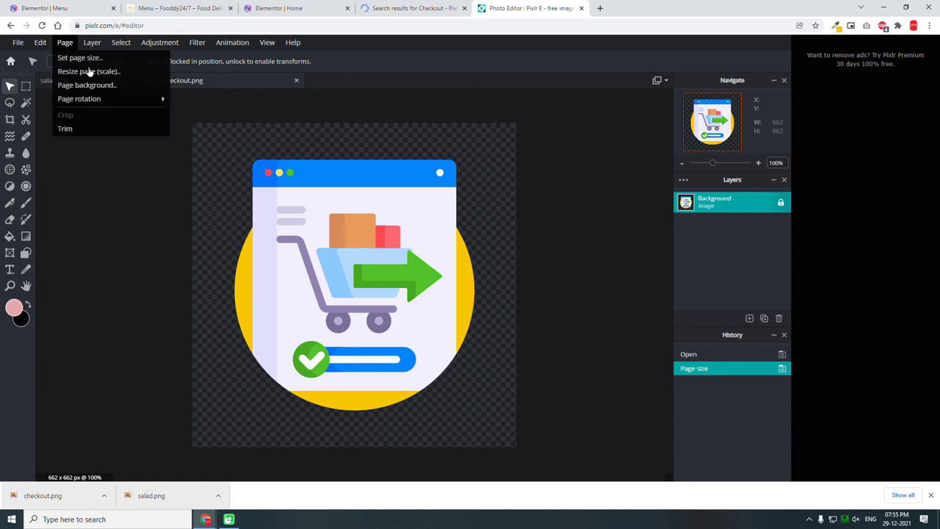
left_click(120, 76)
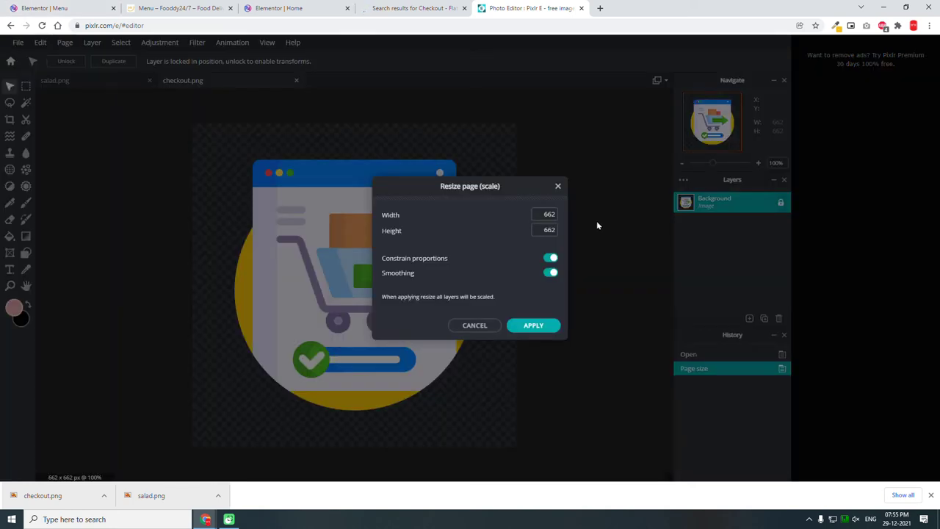
left_click(547, 213)
type("150")
left_click(549, 328)
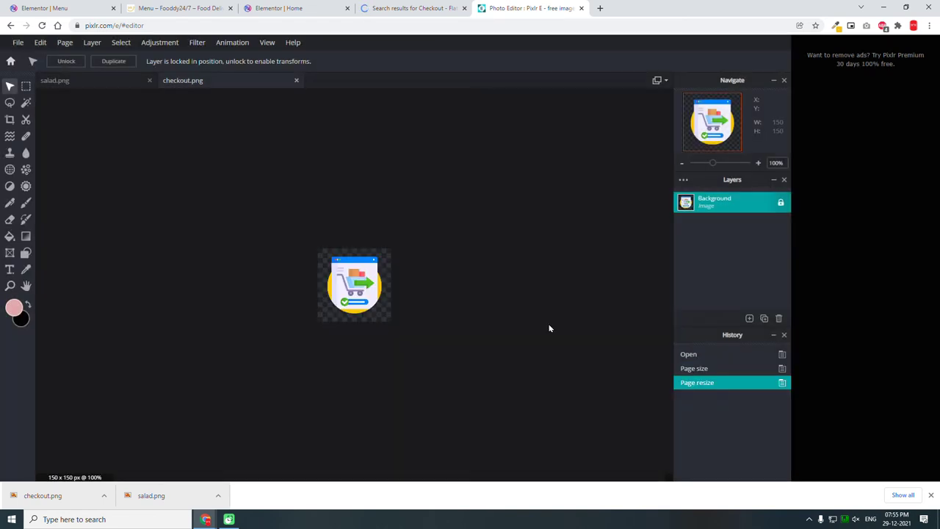
- Save the resized image as a high-quality transparent WebP named checkout.webp in Downloads
key("ctrl+s")
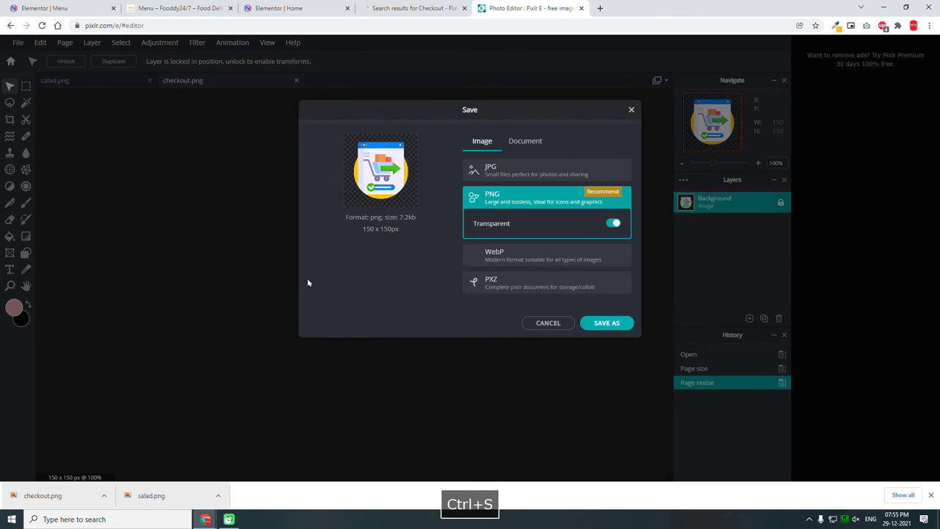
left_click(523, 257)
left_click(613, 377)
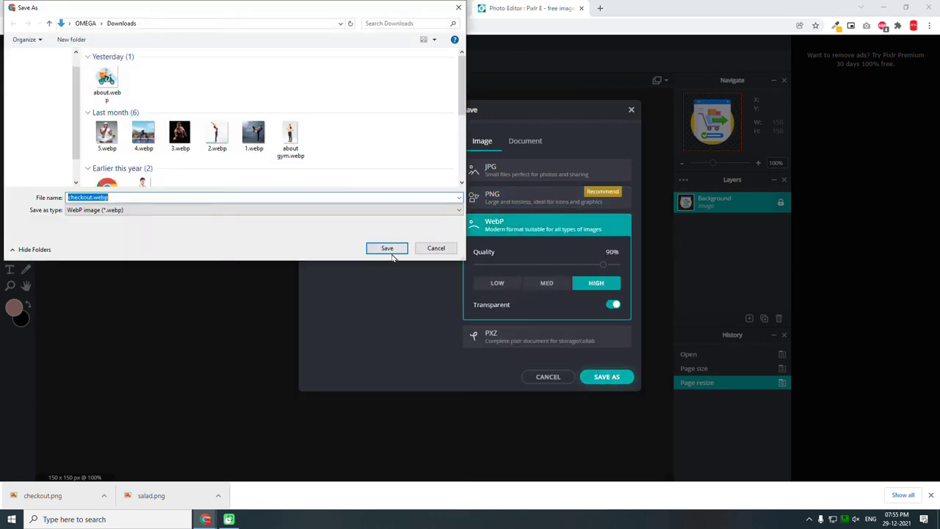
left_click(394, 247)
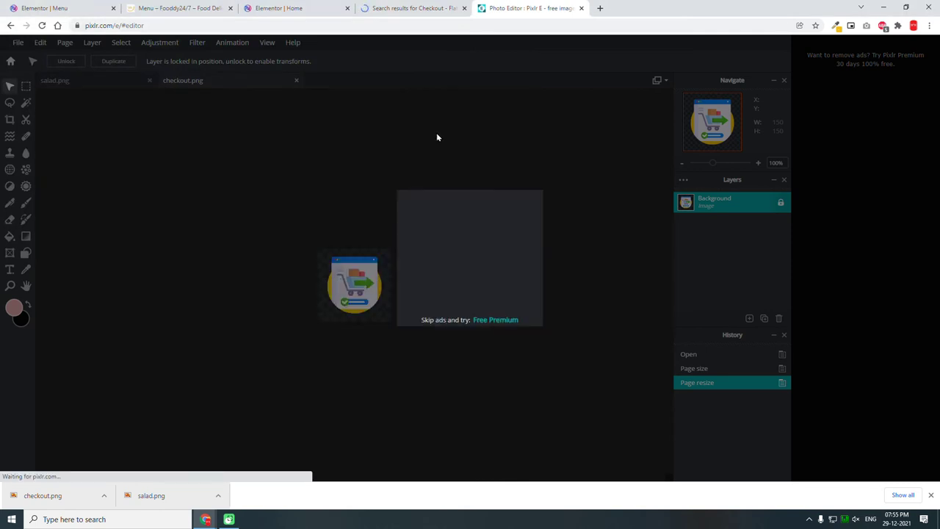
- Switch to the Elementor Menu editor and upload checkout.webp from Downloads as the second history item's icon
left_click(44, 9)
left_click(73, 232)
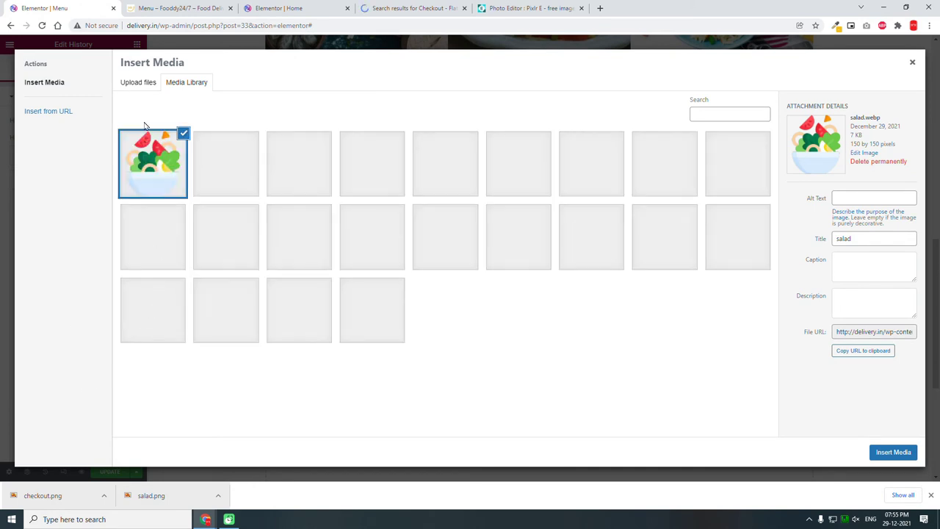
left_click(137, 83)
left_click(519, 251)
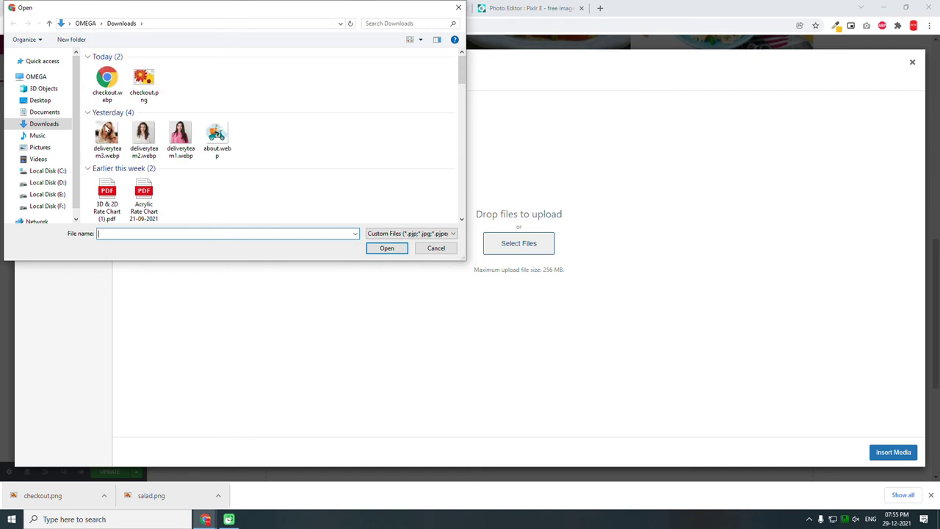
double_click(108, 80)
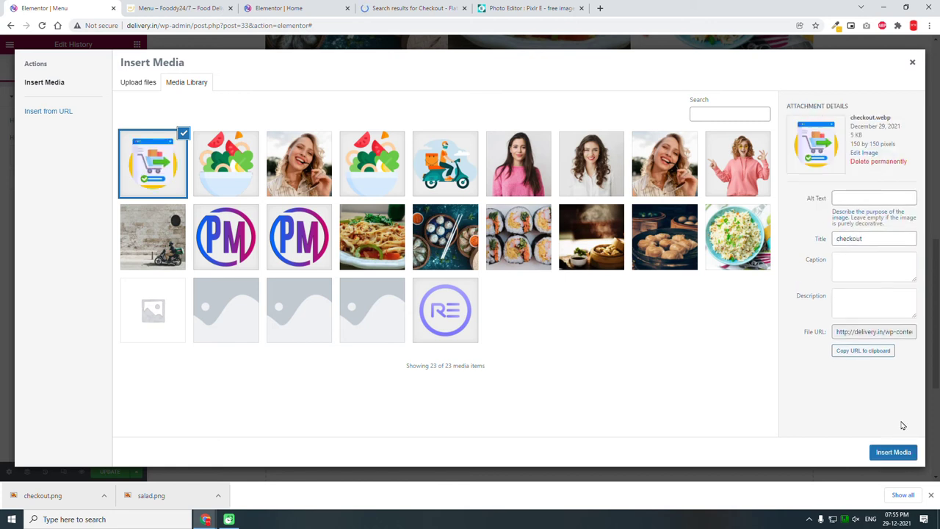
left_click(900, 452)
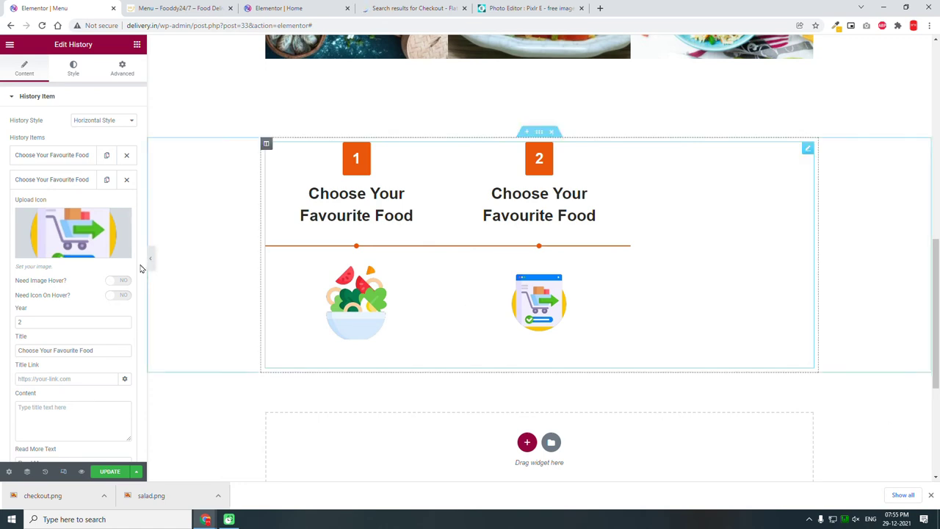
- Change the second history item's title to "Checkout from Your Cart"
left_click_drag(114, 350, 3, 293)
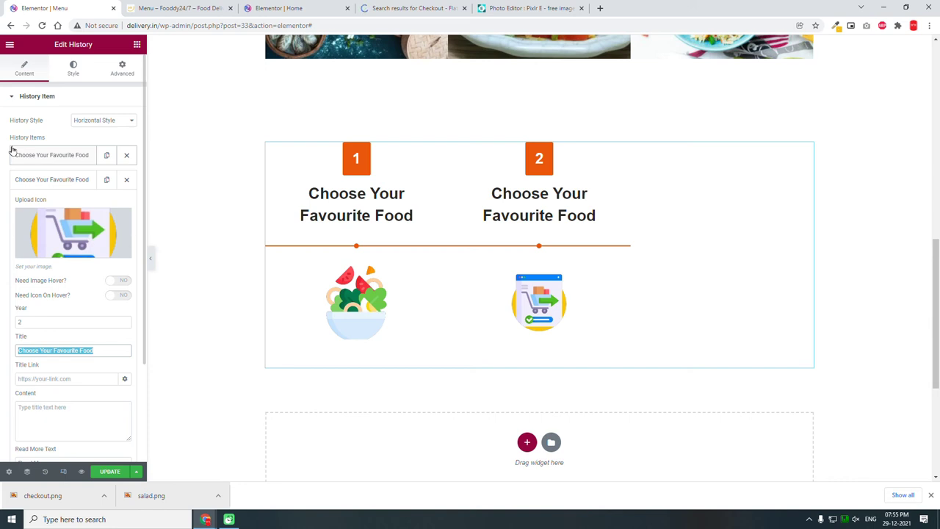
type("Checkout")
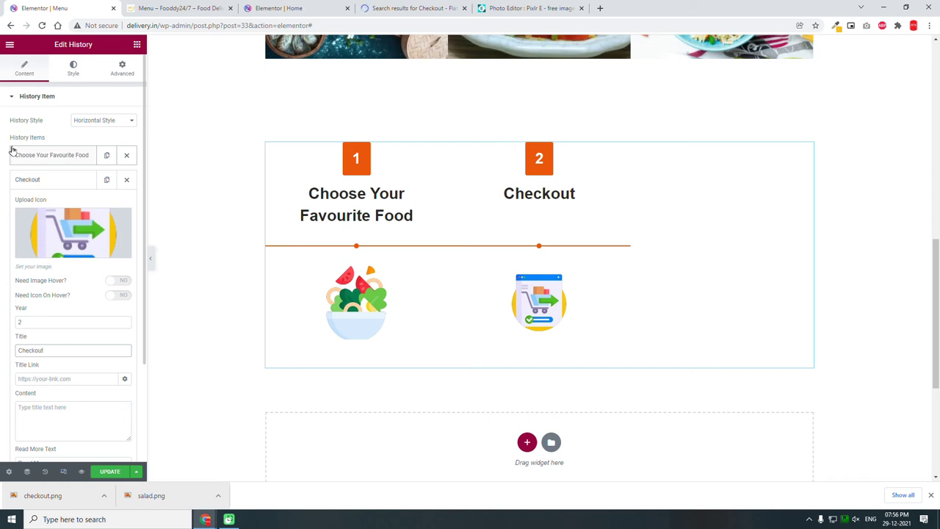
type("y")
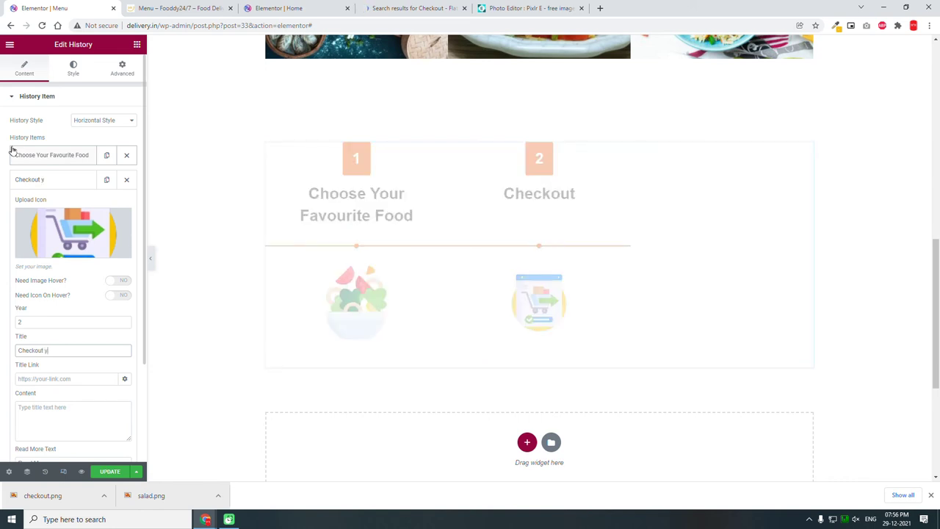
type("rom Your Cart")
- Duplicate the second history item and give the copy the title "Pay with Cash or Card" and year 3
left_click(102, 181)
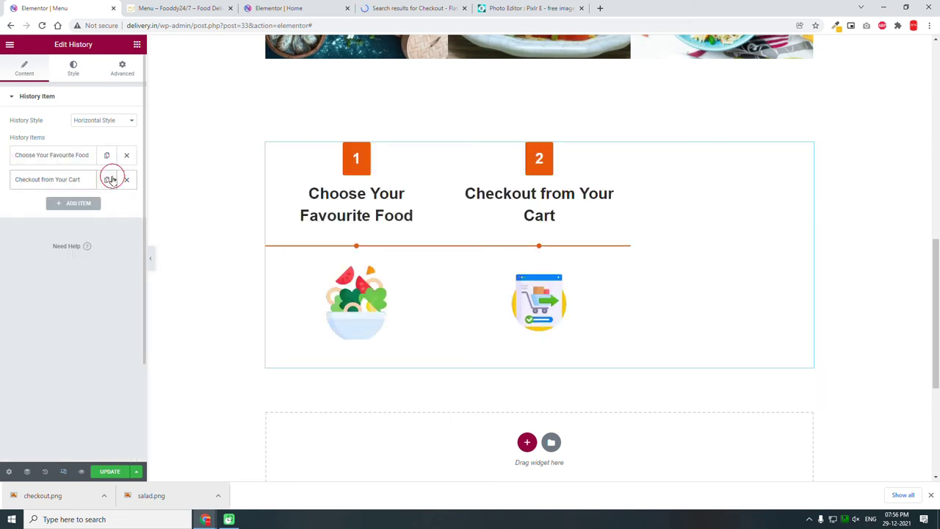
left_click(68, 206)
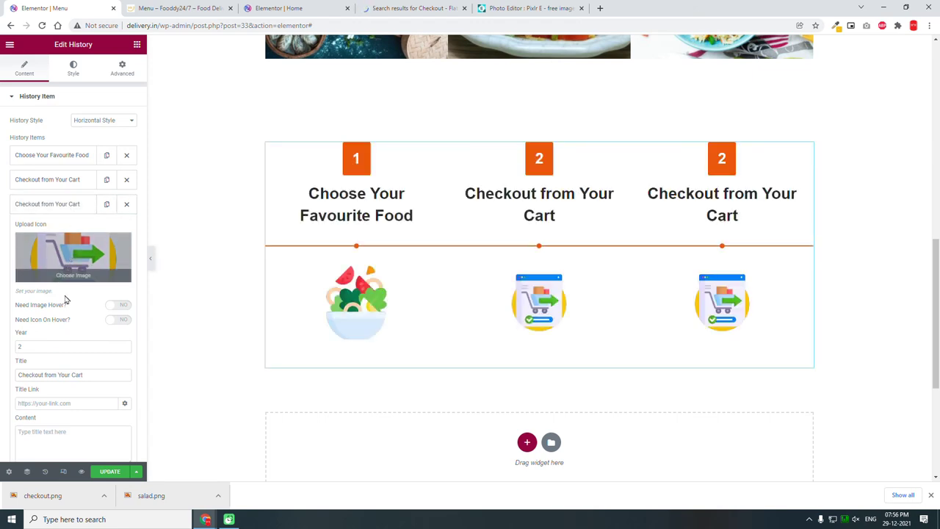
left_click(102, 372)
key("ctrl+a")
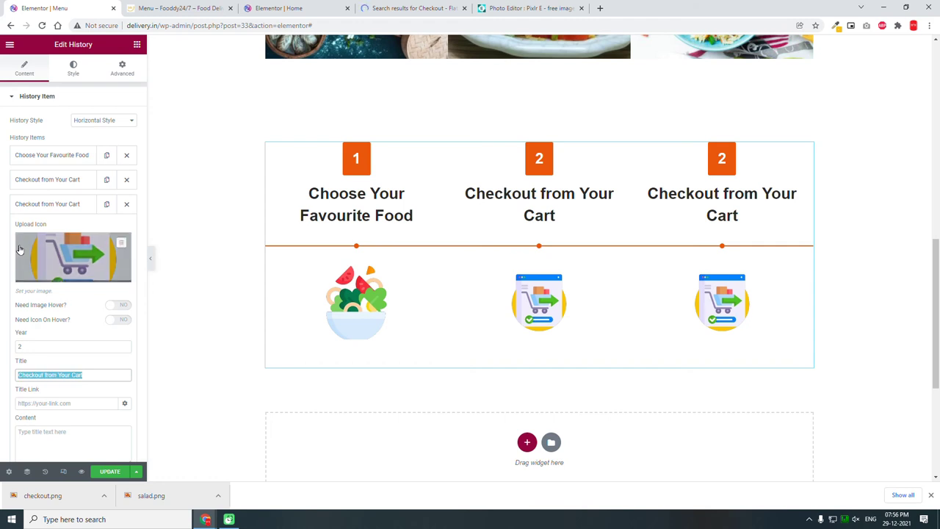
type("Pay with Ca")
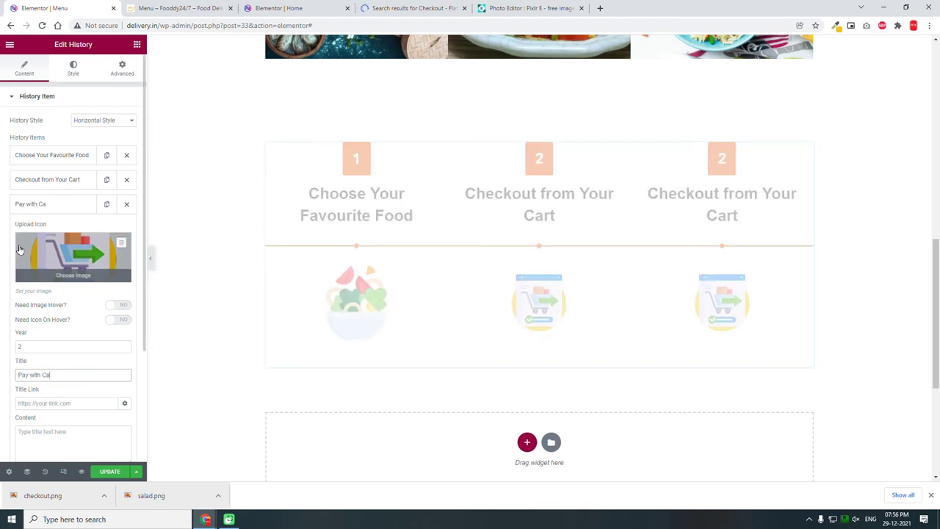
type("sh or Card")
double_click(35, 347)
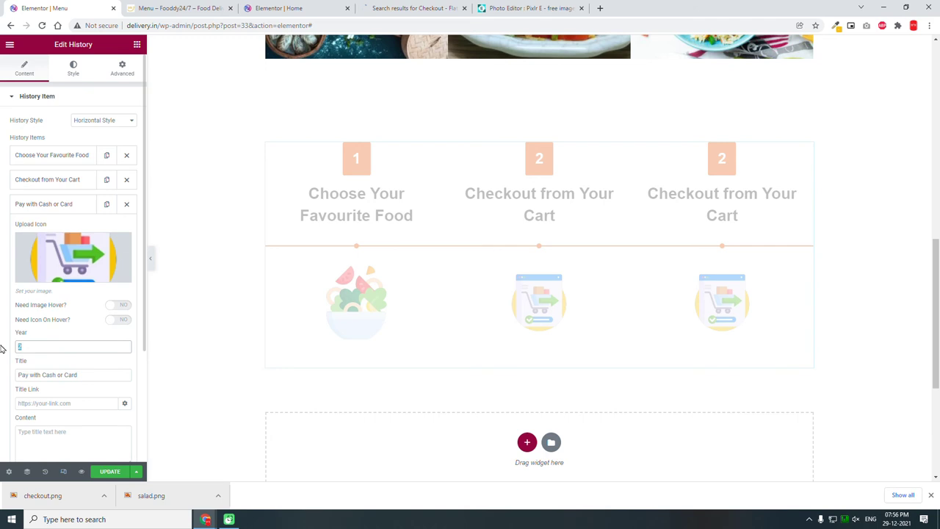
type("3")
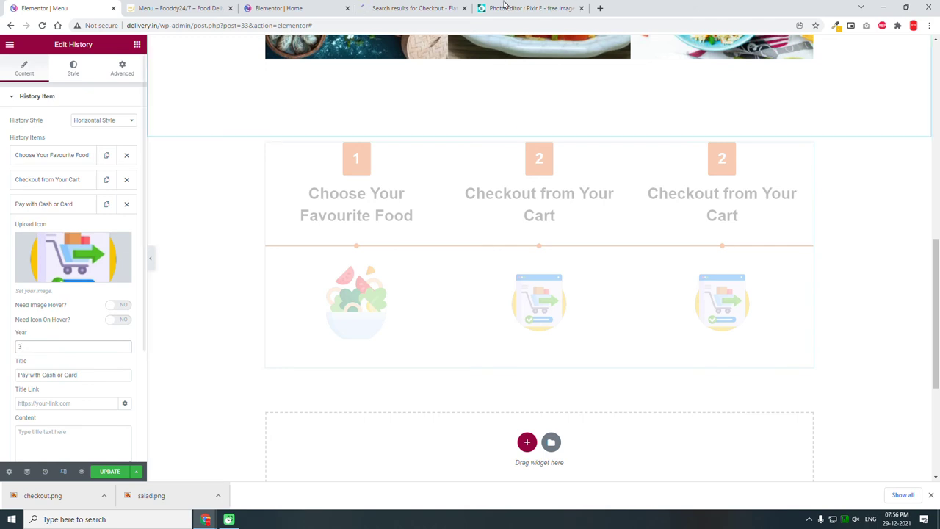
- Switch to Flaticon and inspect the purple basket-with-card icon from the checkout results
left_click(449, 8)
left_click(507, 6)
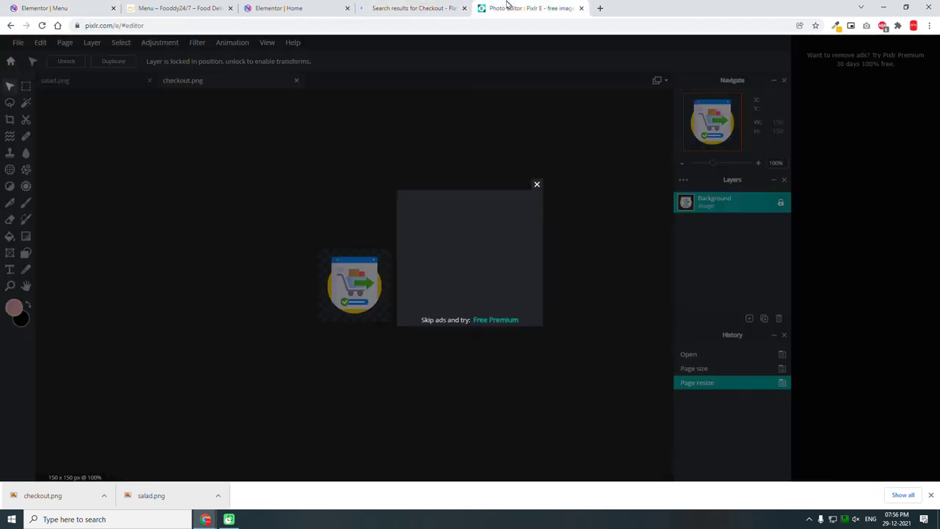
left_click(417, 8)
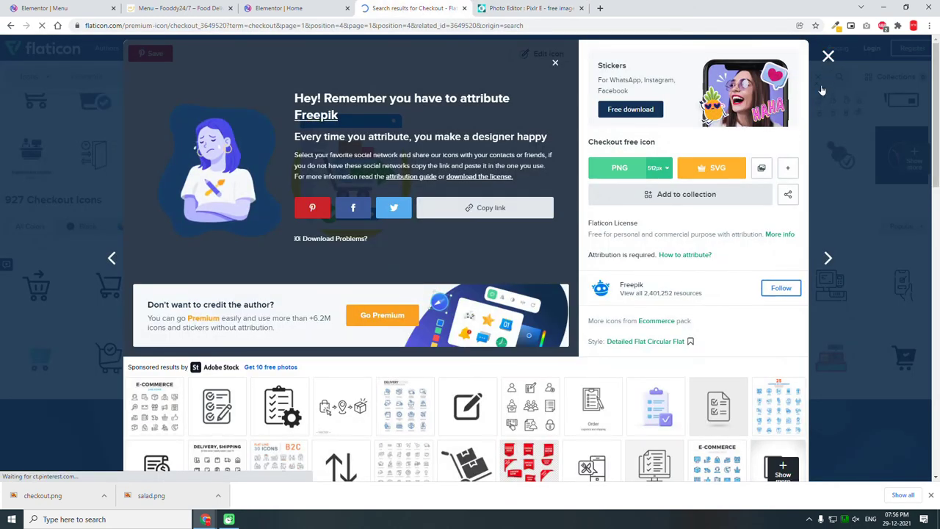
left_click(828, 57)
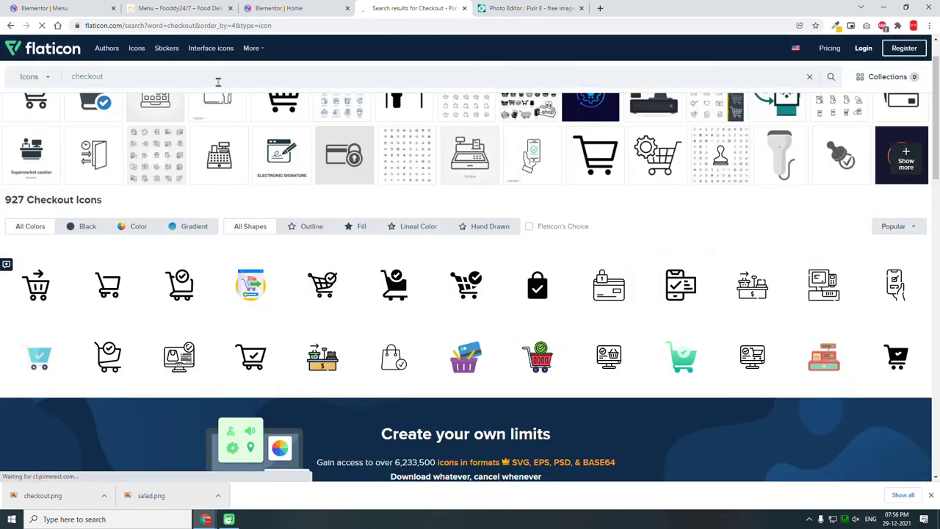
left_click_drag(217, 81, 2, 79)
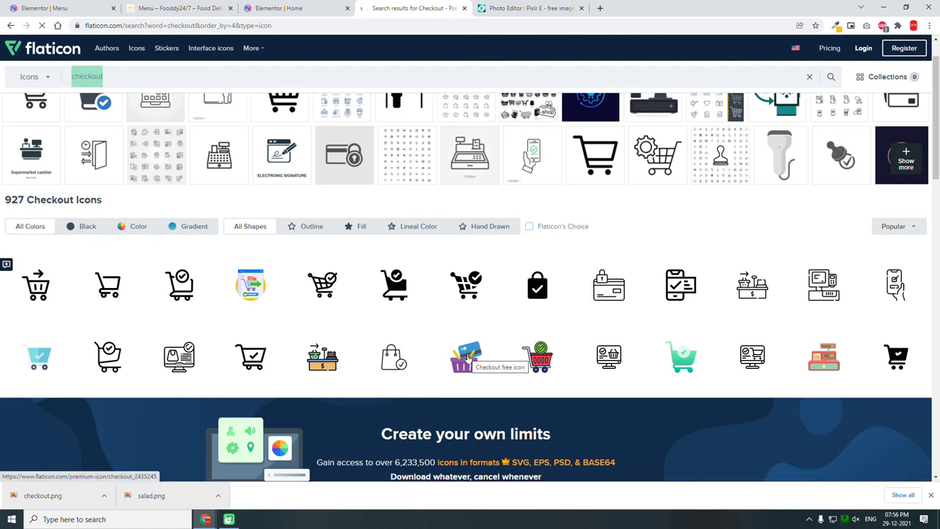
left_click(464, 358)
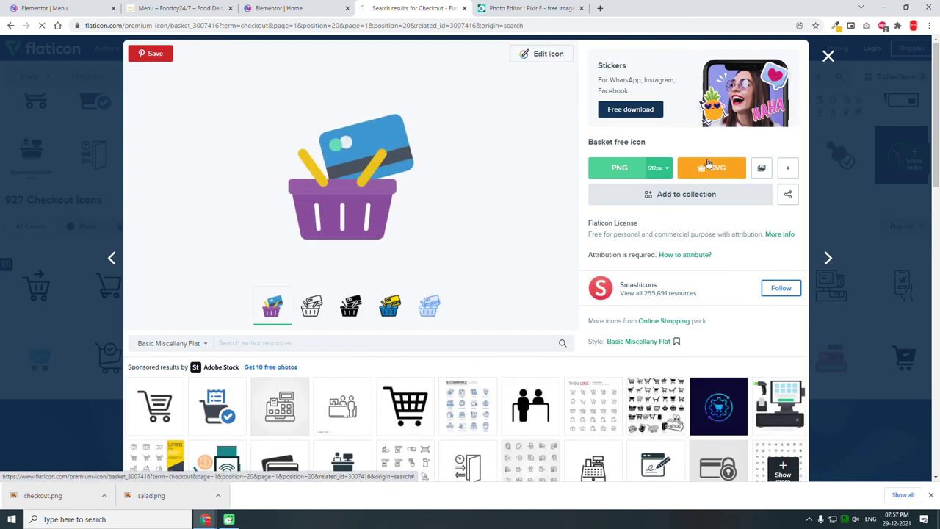
left_click(829, 56)
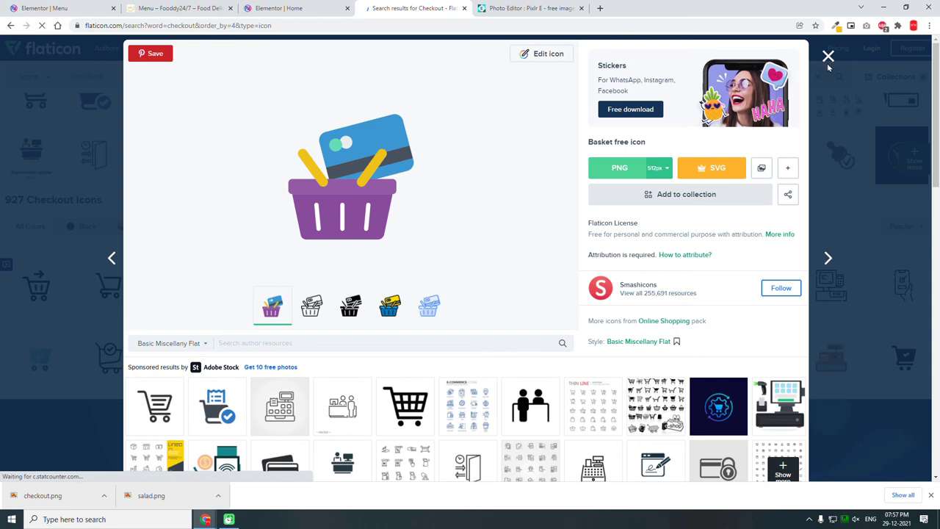
left_click(828, 65)
- Search Flaticon for "pos" and download the grey Pos Terminal free icon to Downloads as pos-terminal.png
left_click_drag(175, 75, 1, 78)
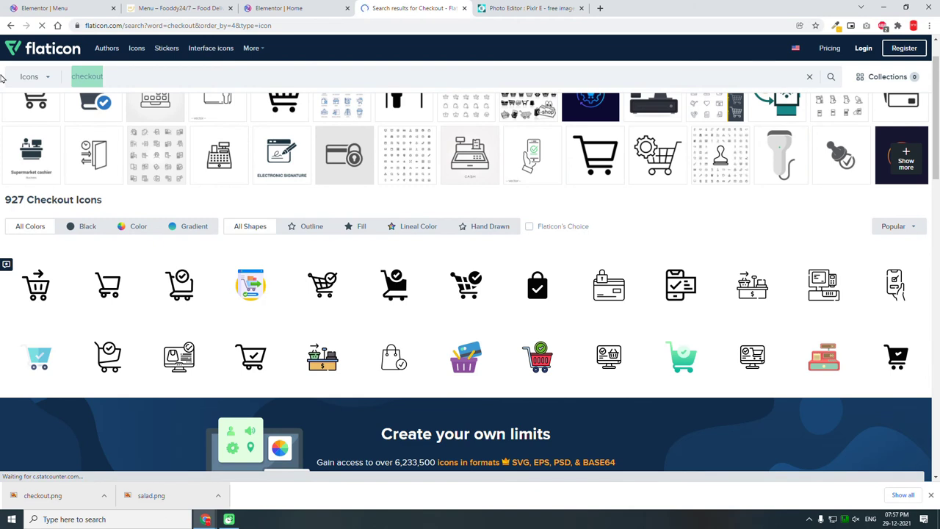
type("po")
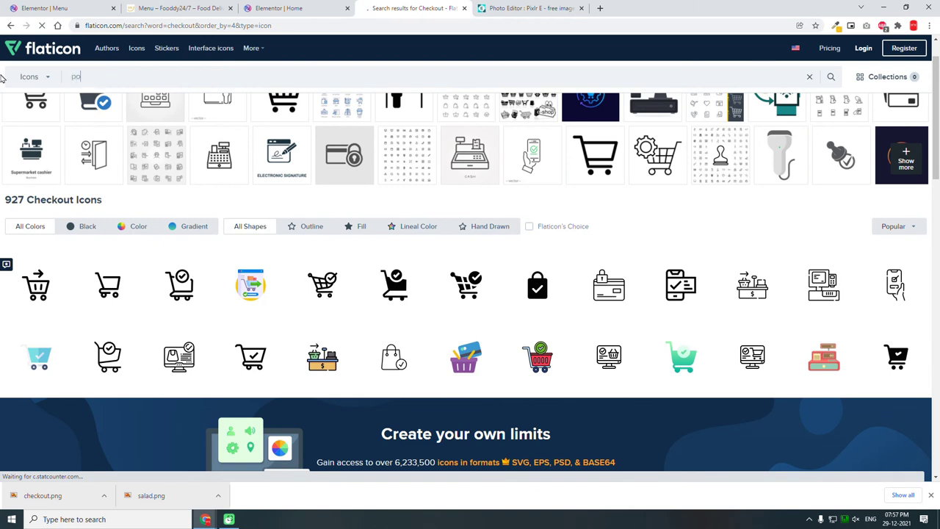
key("Return")
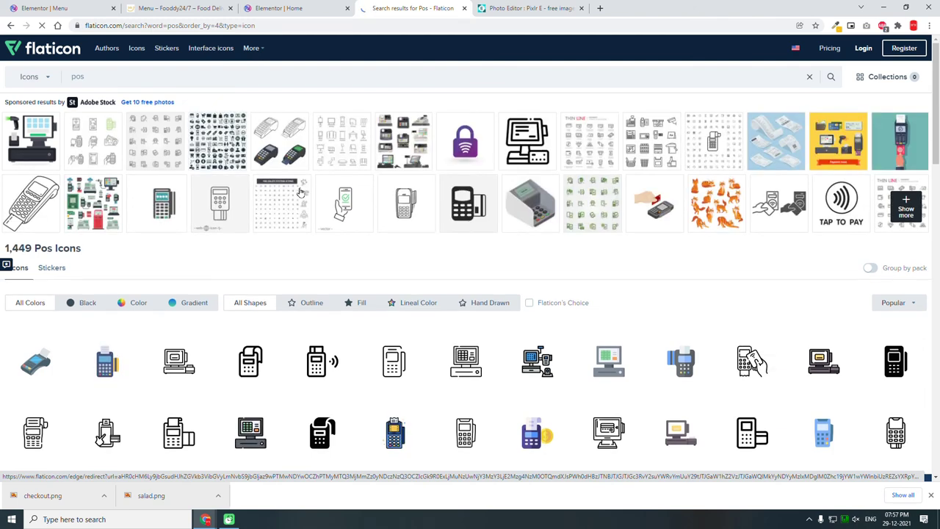
scroll(299, 193, "down", 1)
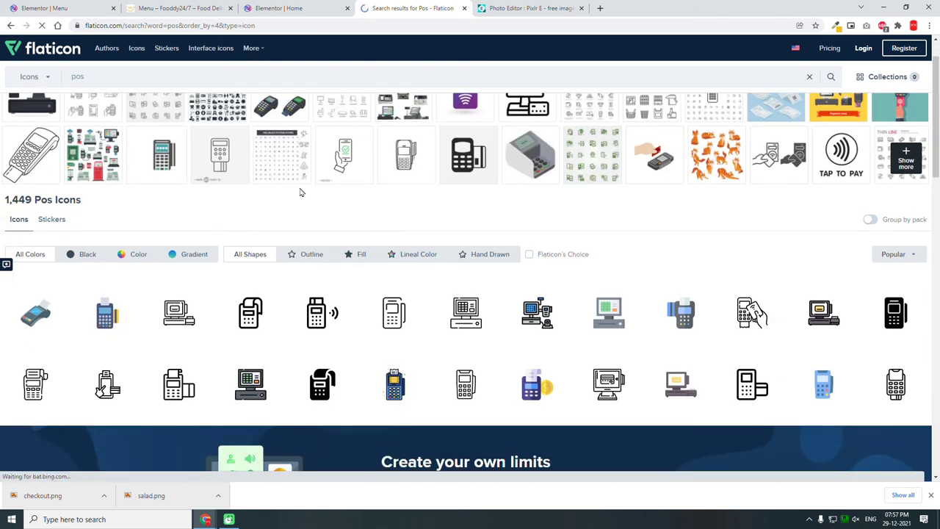
left_click(31, 313)
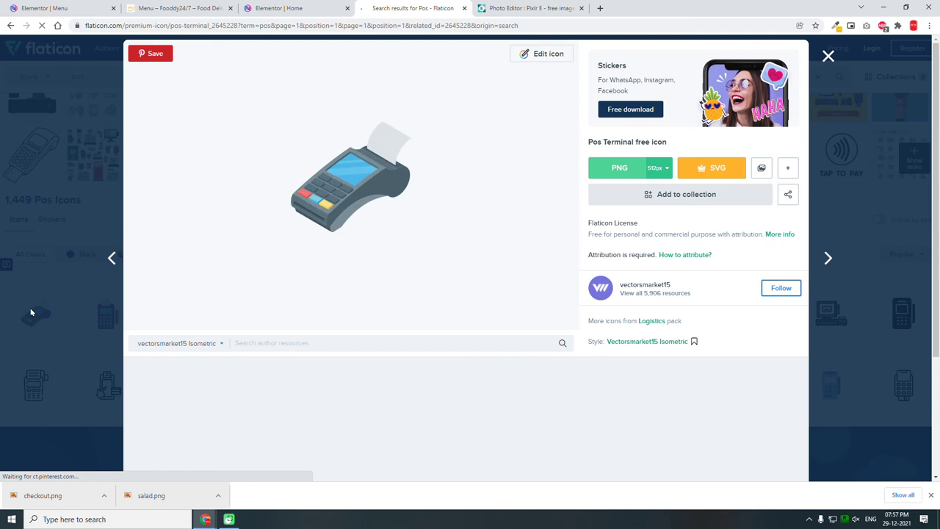
left_click(621, 169)
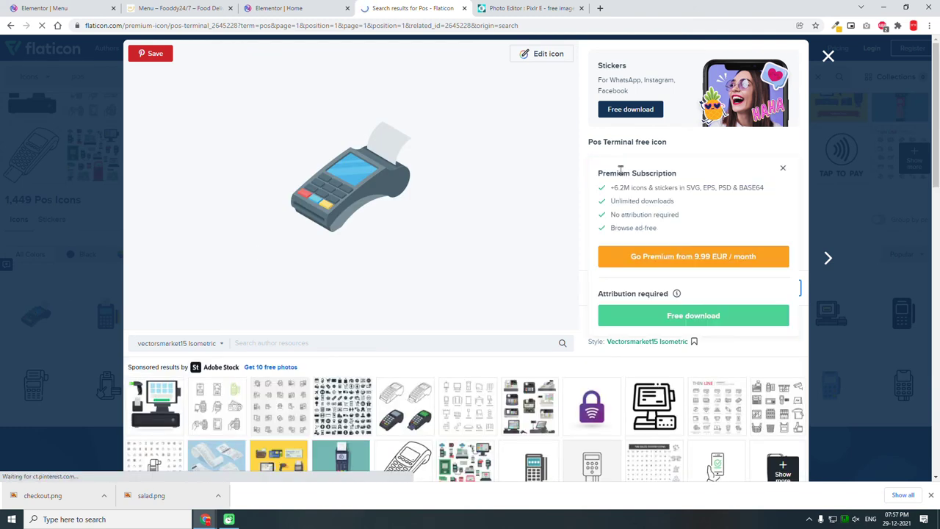
left_click(675, 317)
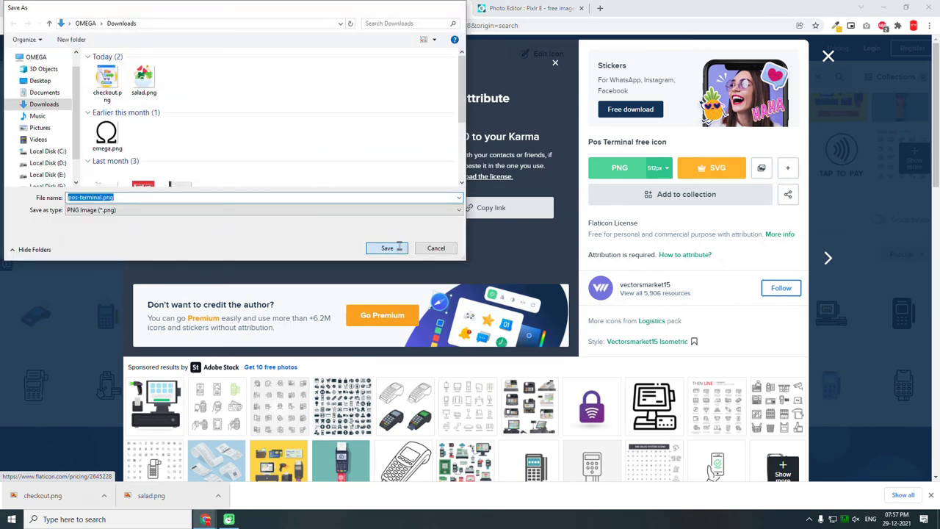
left_click(387, 246)
- Switch to Pixlr E and add the downloaded pos-terminal.png as a layer in the current checkout document
left_click(505, 8)
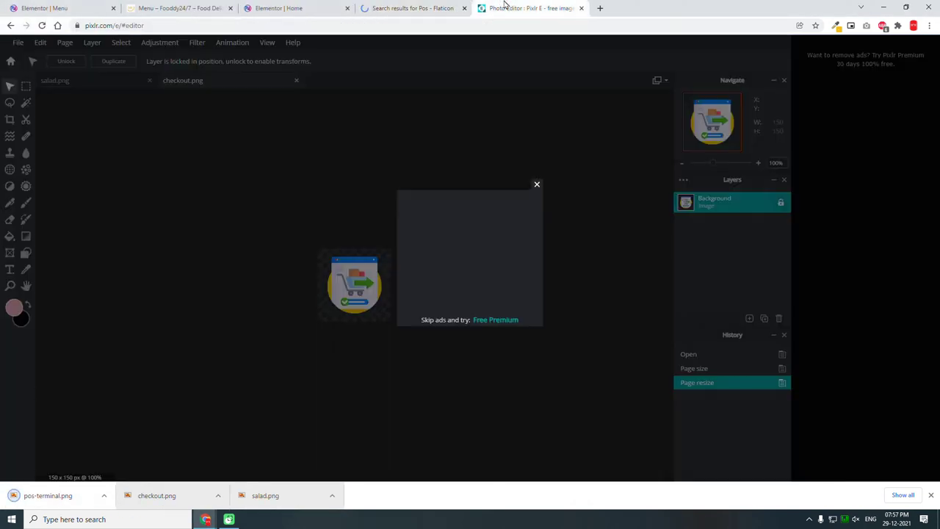
left_click(537, 184)
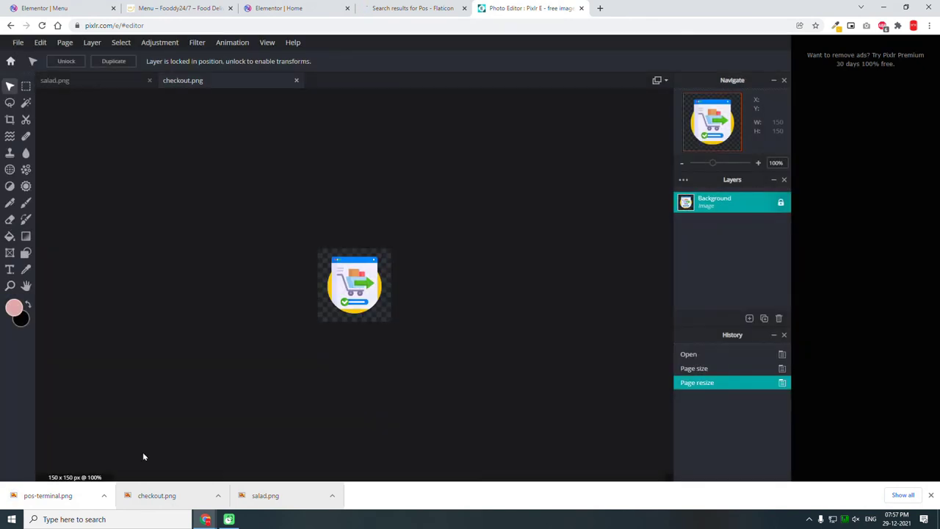
left_click_drag(66, 496, 465, 297)
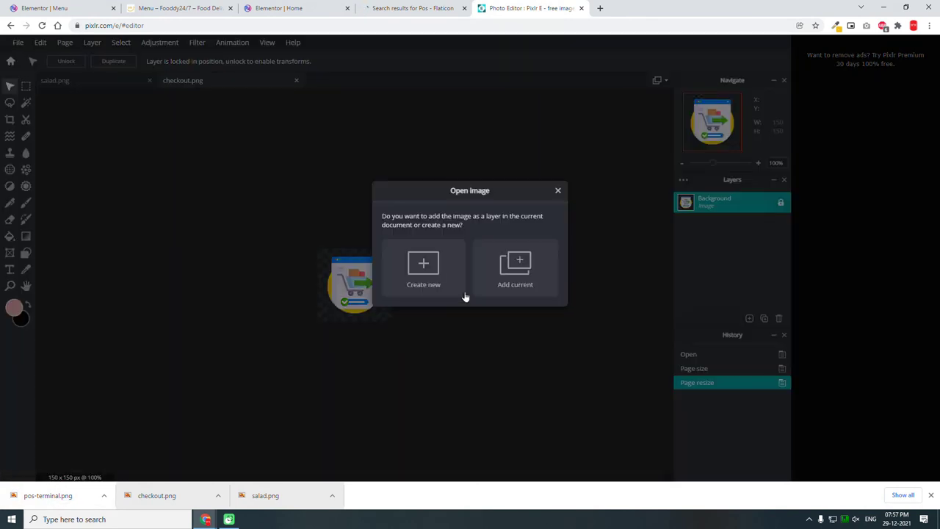
left_click(520, 266)
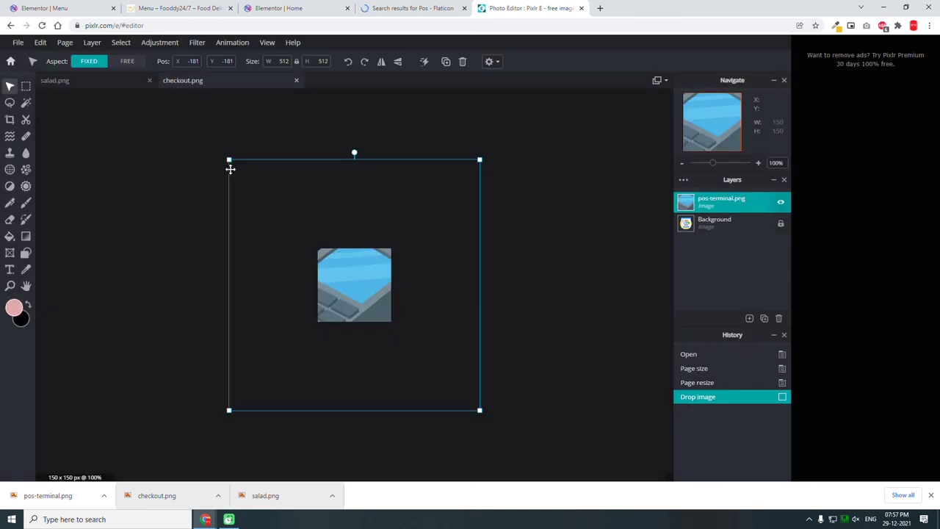
- Scale the pos-terminal layer to fit the 150 x 150 px page and delete the checkout Background layer
left_click_drag(228, 158, 314, 236)
left_click_drag(477, 410, 401, 325)
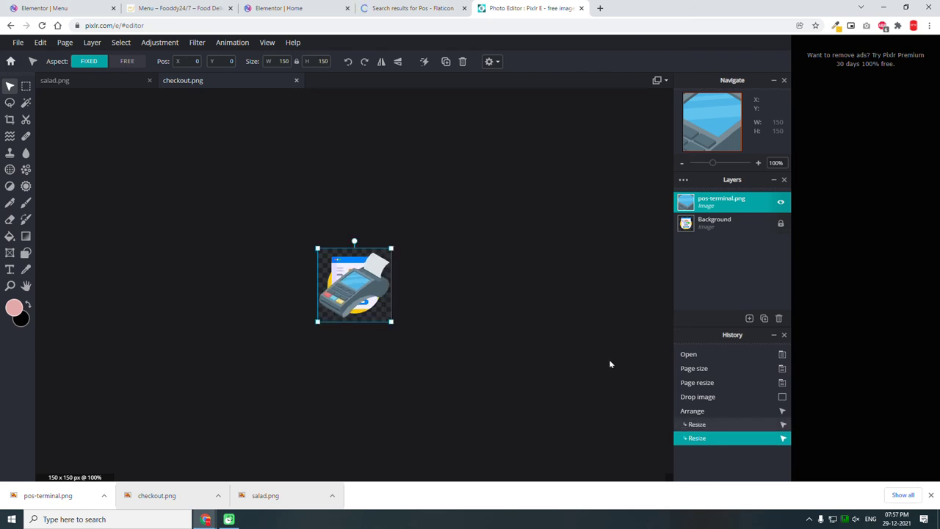
left_click(707, 224)
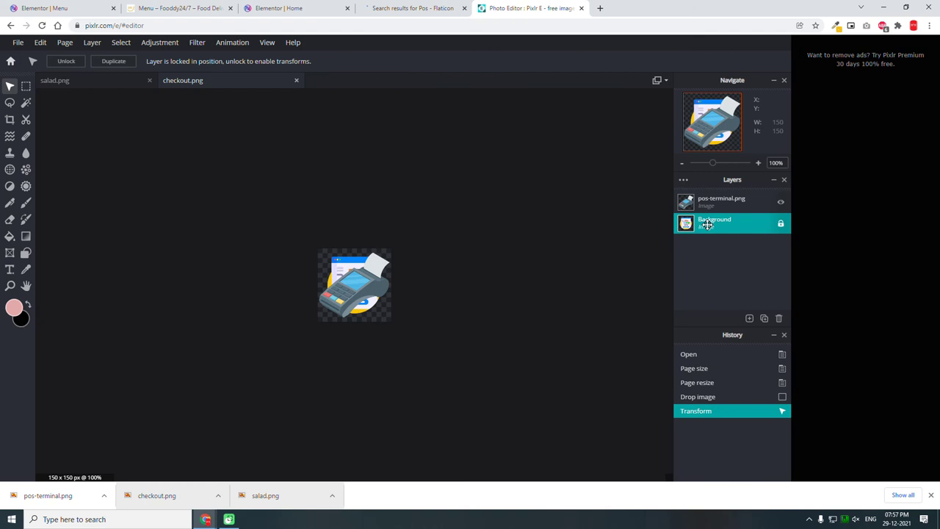
key("Delete")
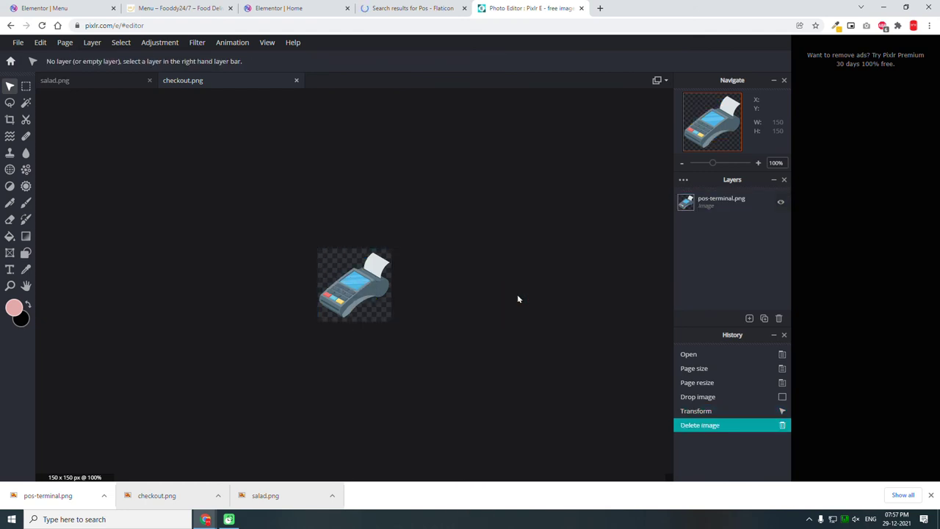
- Save the card terminal image to Downloads as a transparent WebP file named pos
key("ctrl+s")
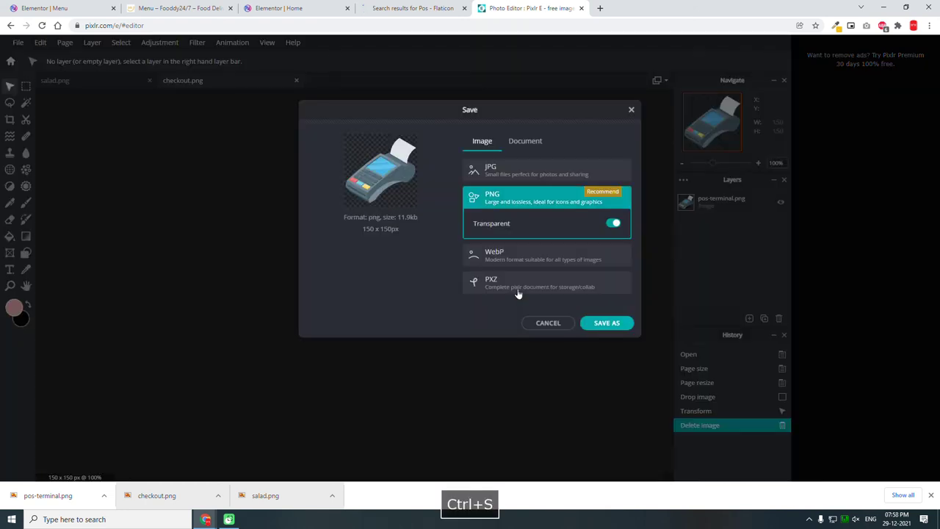
left_click(555, 257)
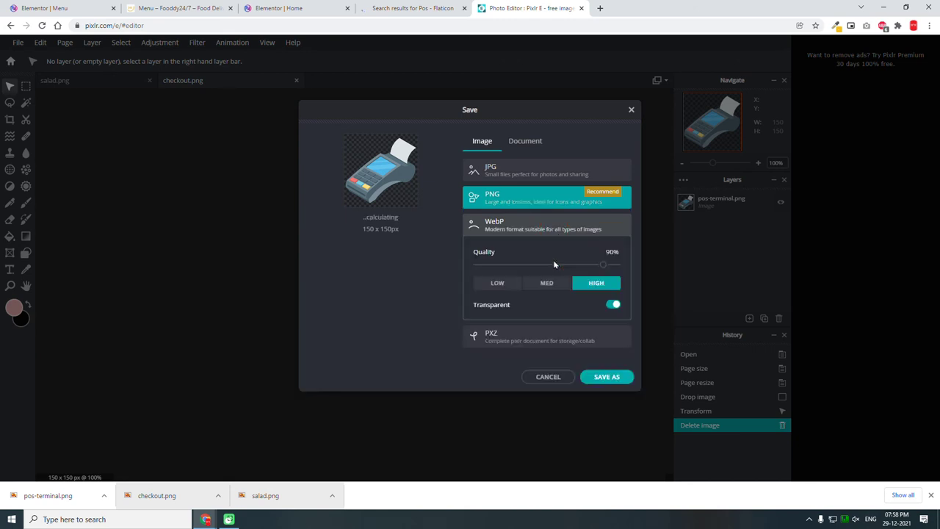
left_click(610, 379)
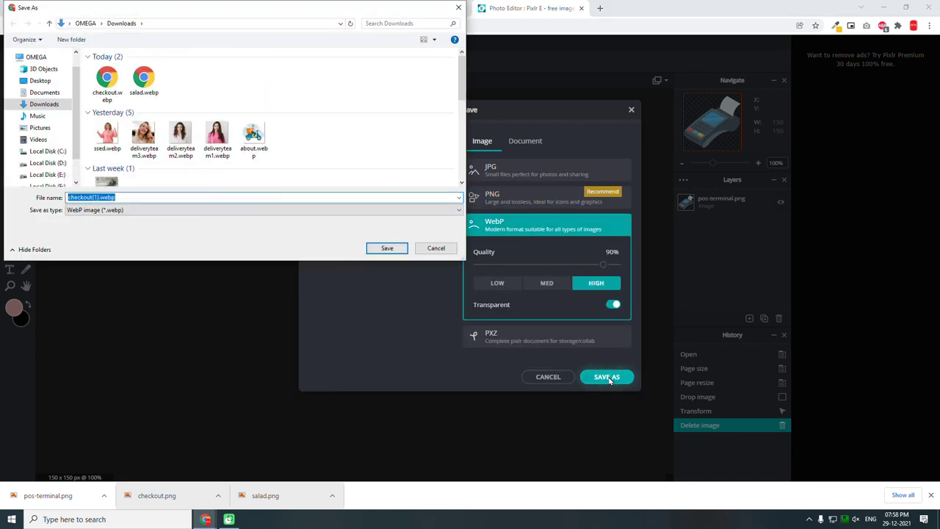
type("pos")
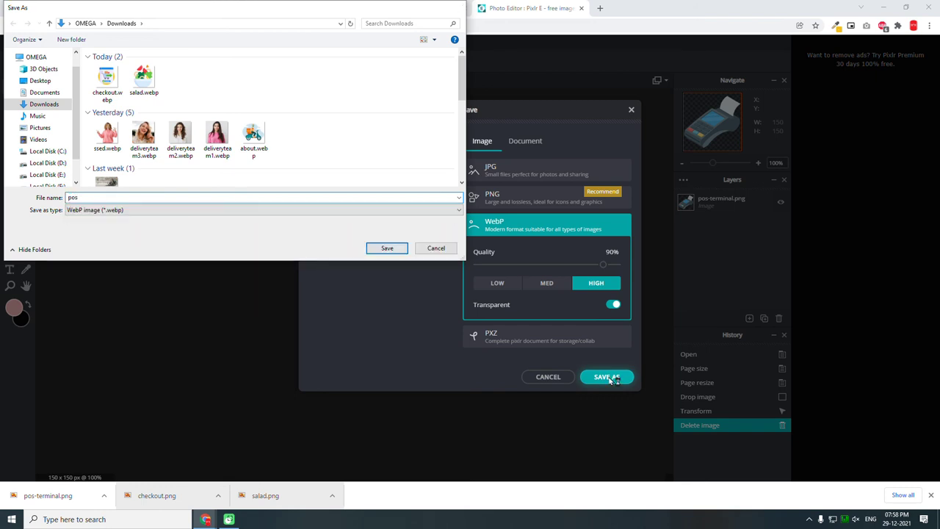
key("Escape")
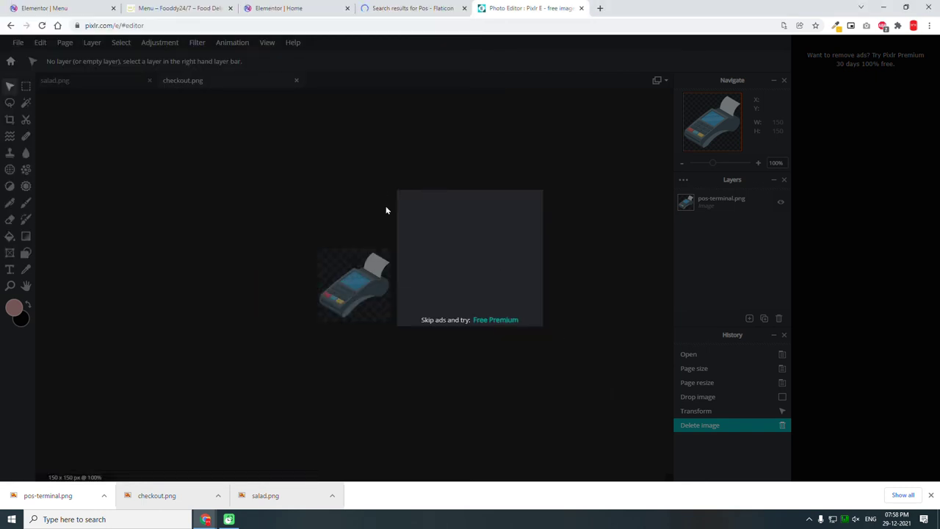
- Switch to the Elementor Menu page, upload pos.webp and insert it as the icon of the third history item, Pay with Cash or Card
left_click(77, 8)
left_click(59, 254)
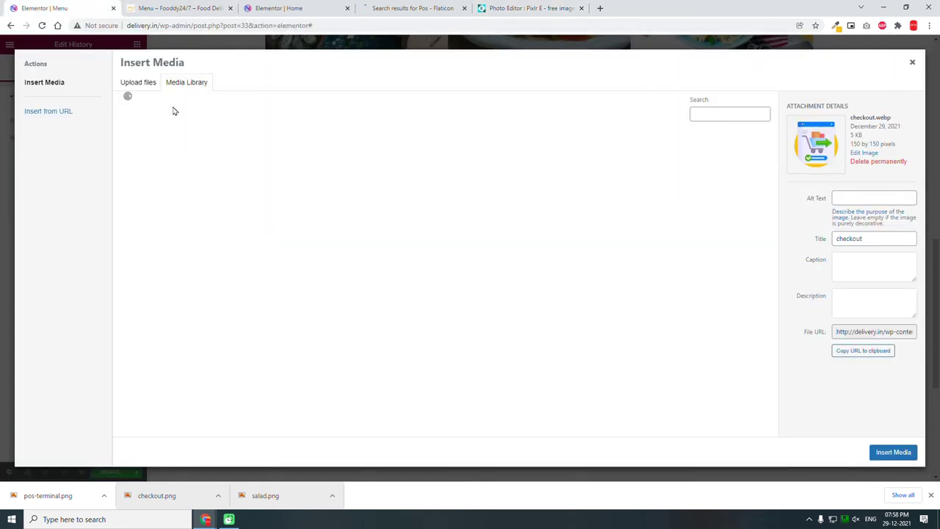
left_click(137, 84)
left_click(515, 244)
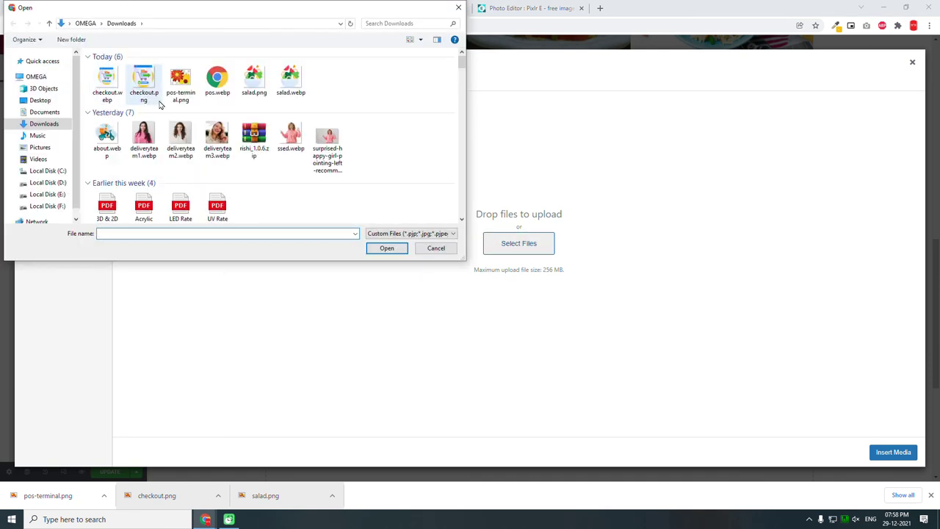
left_click(109, 84)
double_click(109, 84)
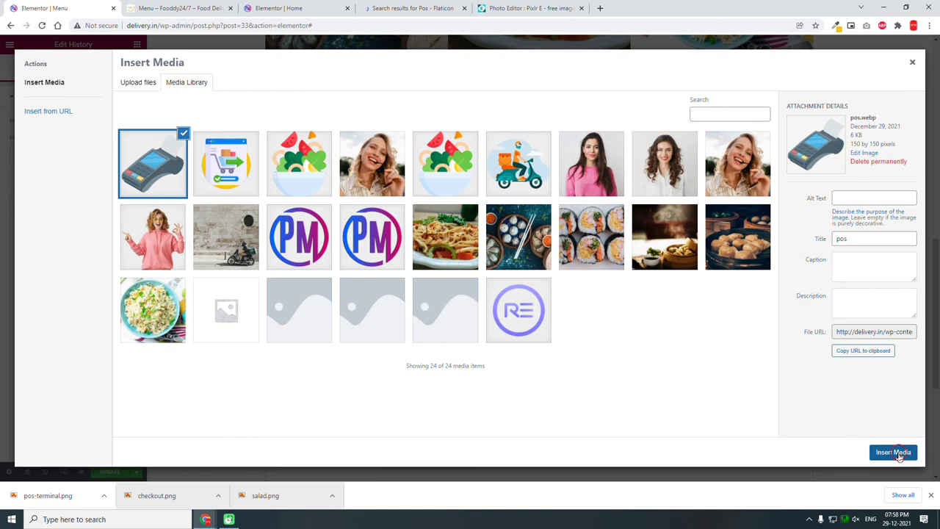
left_click(898, 453)
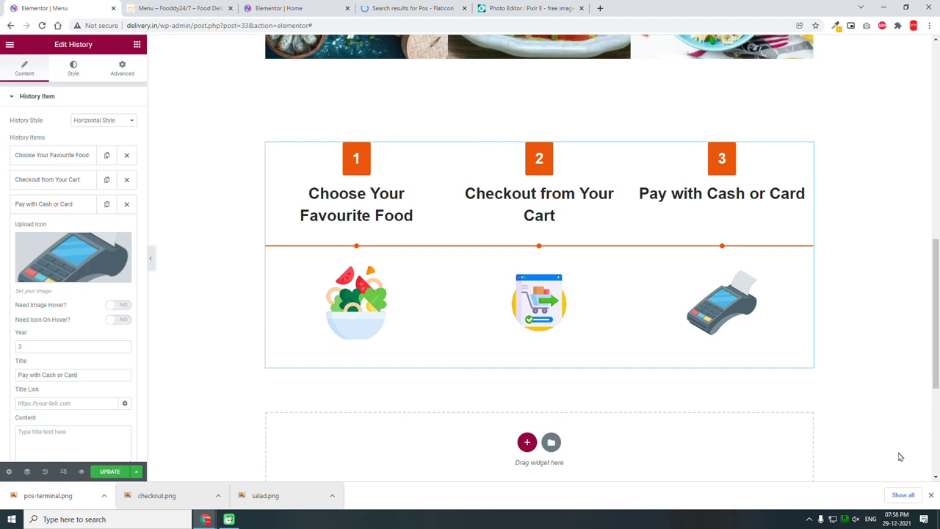
- Change the third history item's title to "Pay with Cash or Debit Cards"
left_click(66, 375)
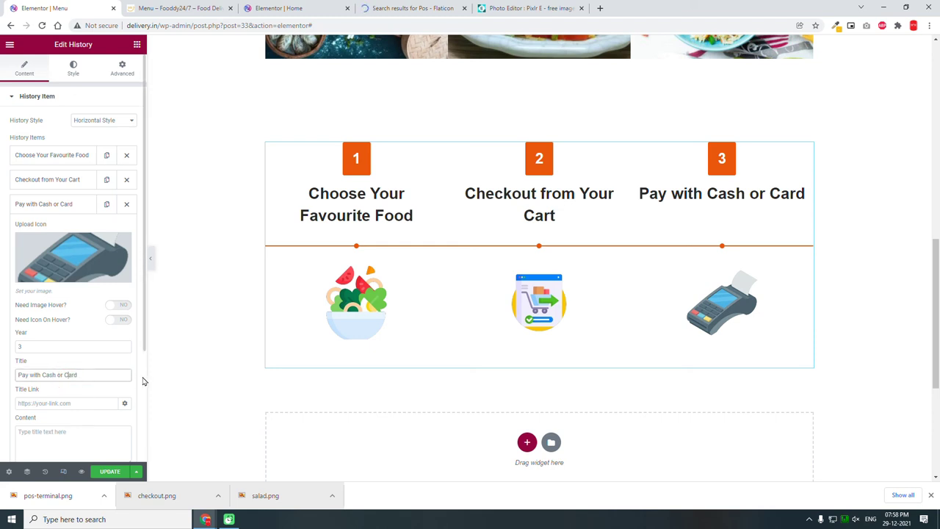
key("Left")
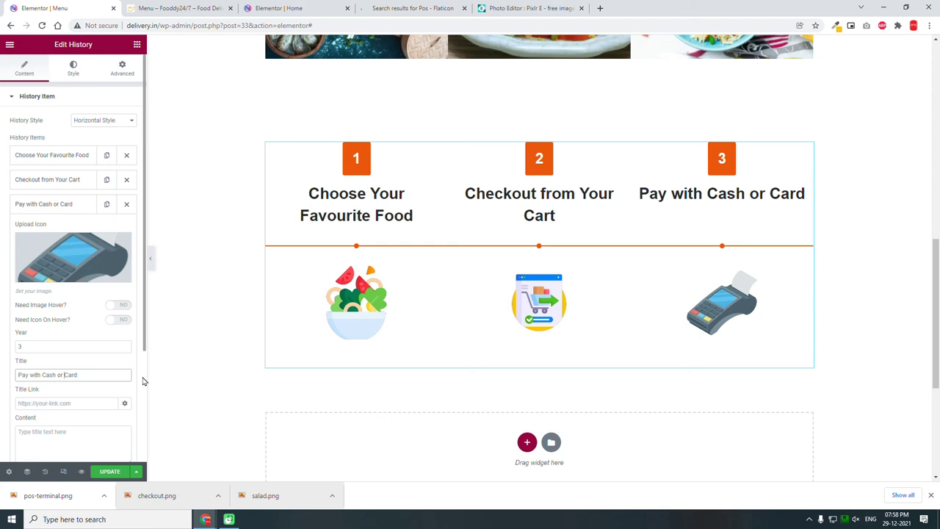
type("Debit")
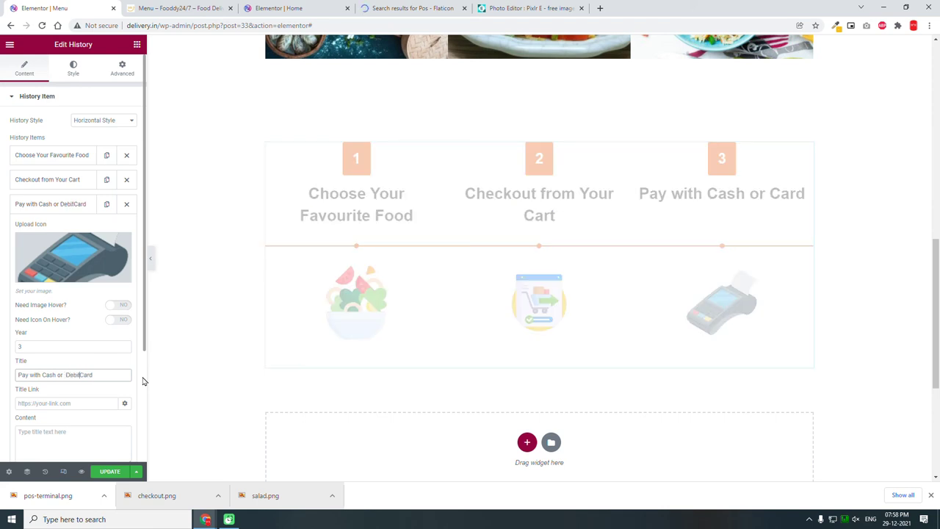
left_click(116, 374)
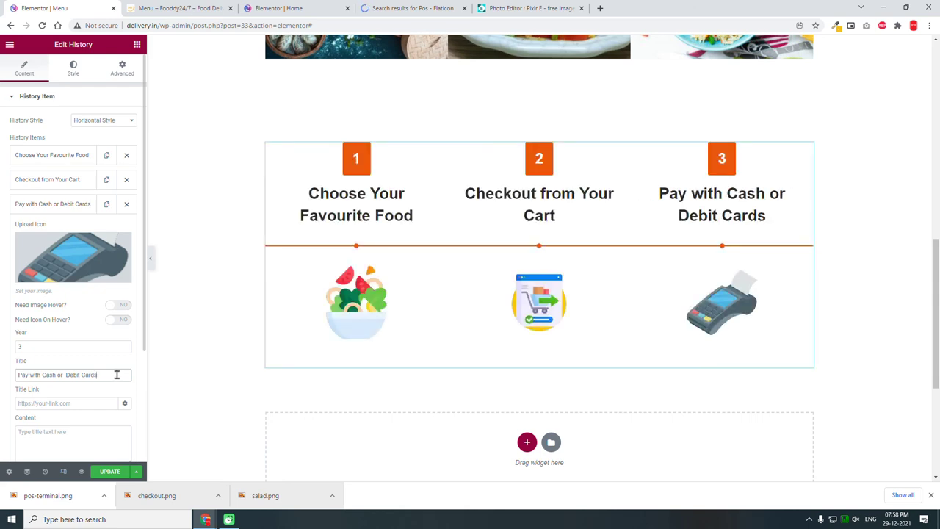
- Preview the food gallery and the three ordering steps at full width, then restore the widget settings and review the gallery section
left_click(152, 262)
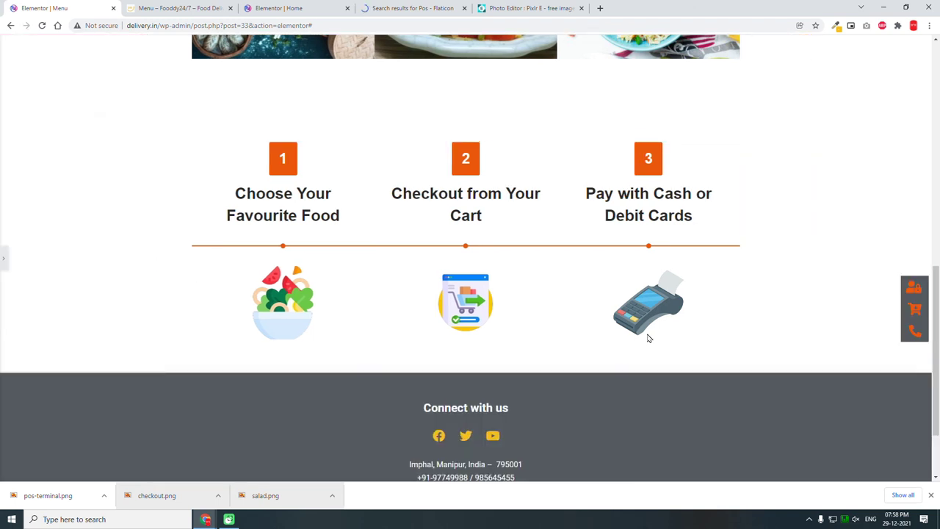
scroll(649, 338, "up", 2)
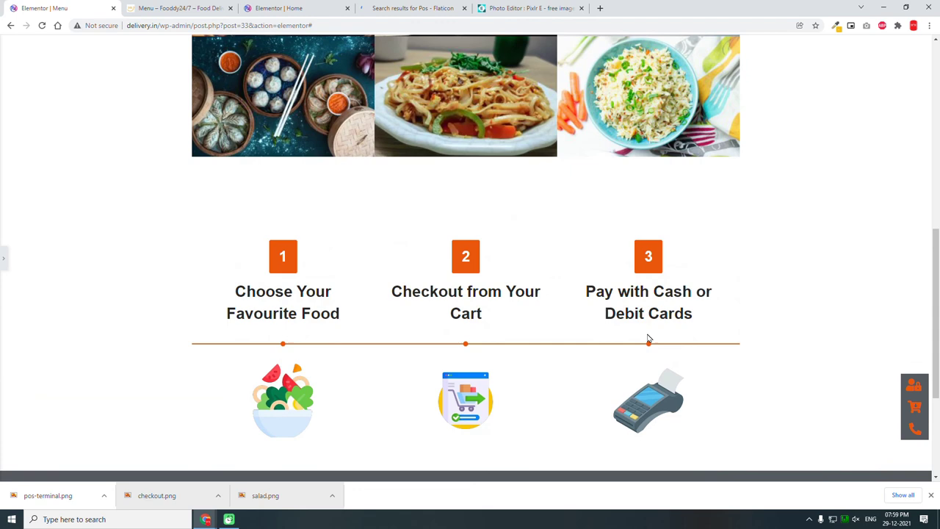
scroll(649, 338, "up", 2)
scroll(648, 338, "down", 3)
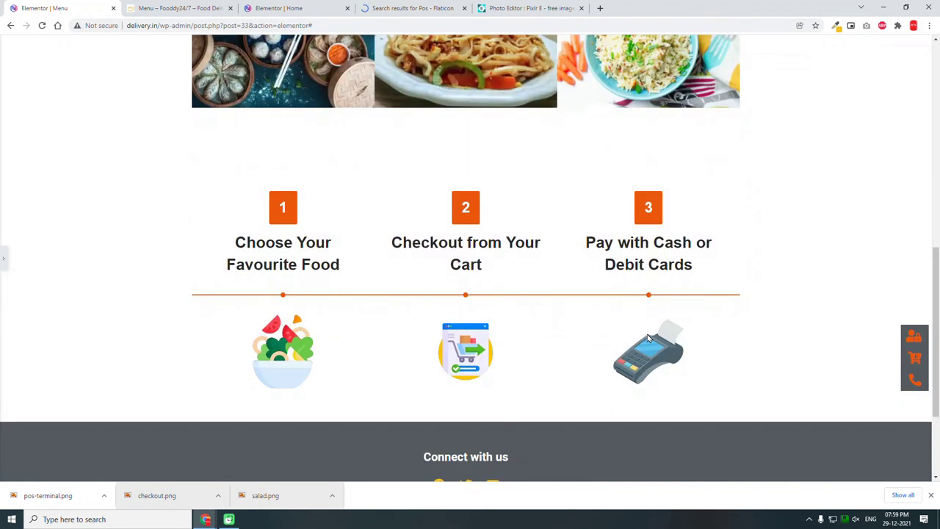
left_click(4, 257)
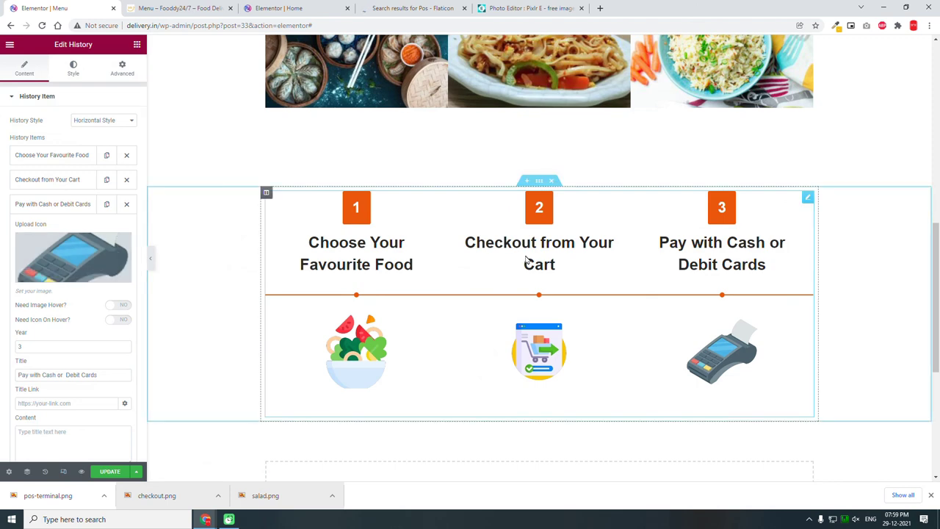
scroll(526, 258, "up", 5)
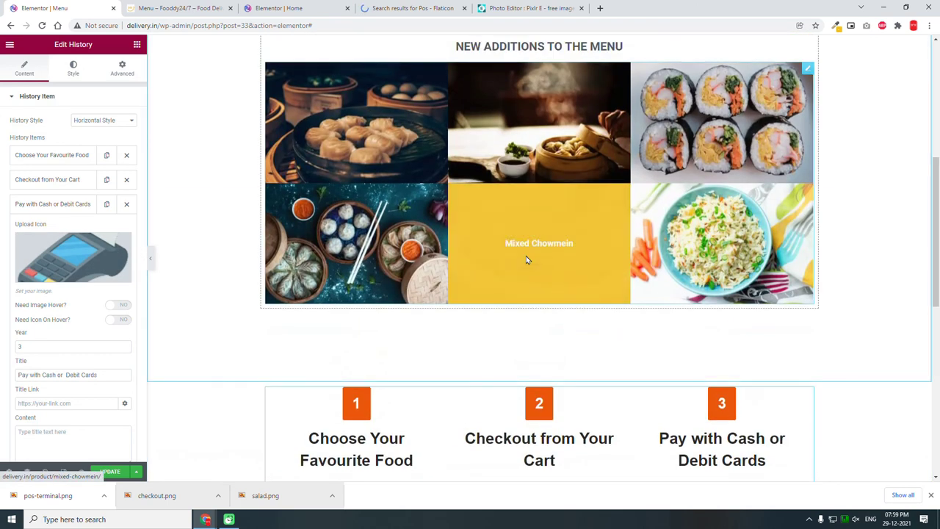